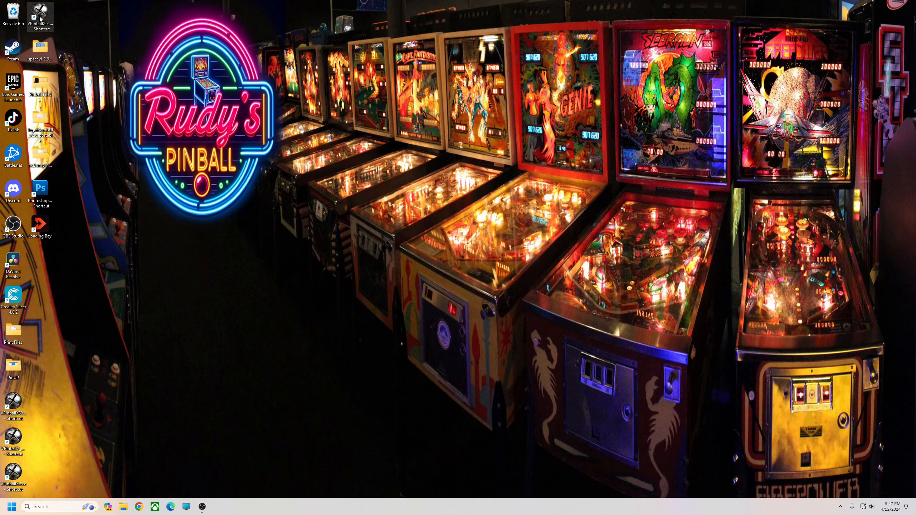
Play-test the Leprechaun King table to see its dome flashers in action, and quit back to the editor
click(164, 56)
click(244, 146)
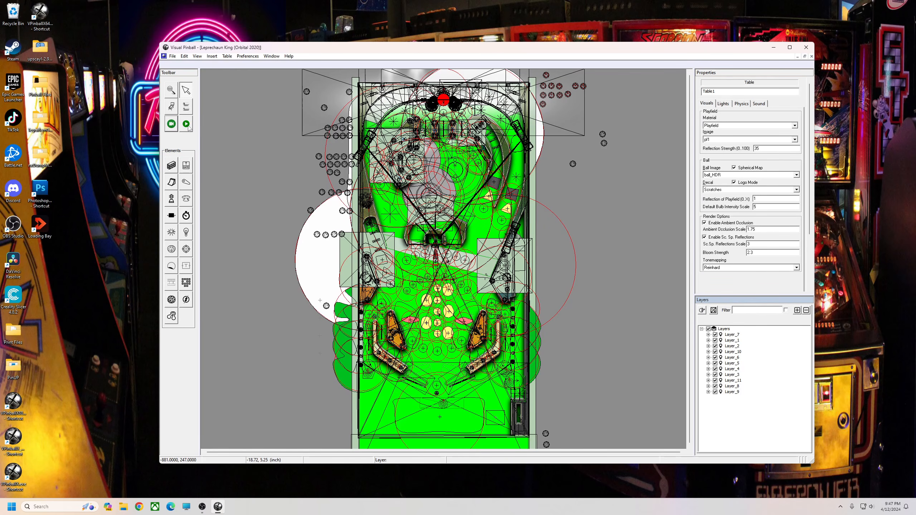
click(186, 123)
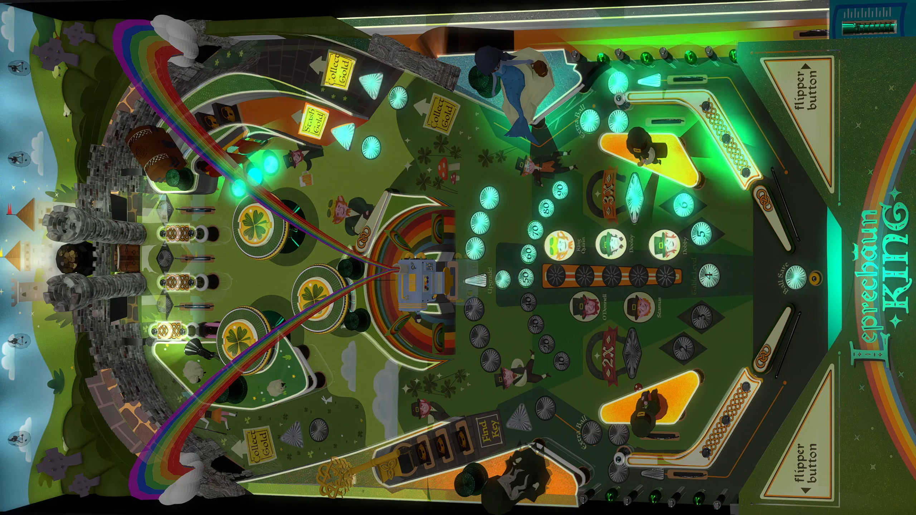
key(Escape)
click(458, 262)
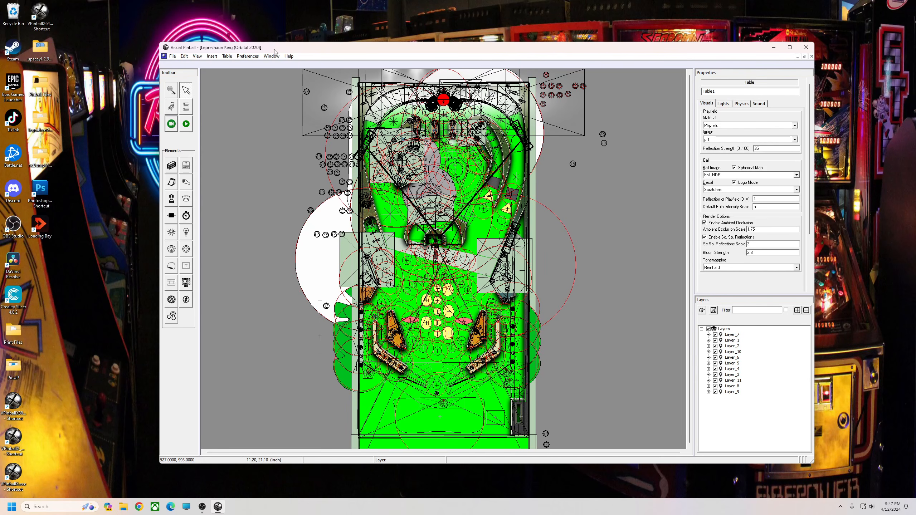
Hide all table layers, enlarge the layer list, and turn on the visibility of Layer_7 only
drag(384, 52, 330, 46)
click(654, 323)
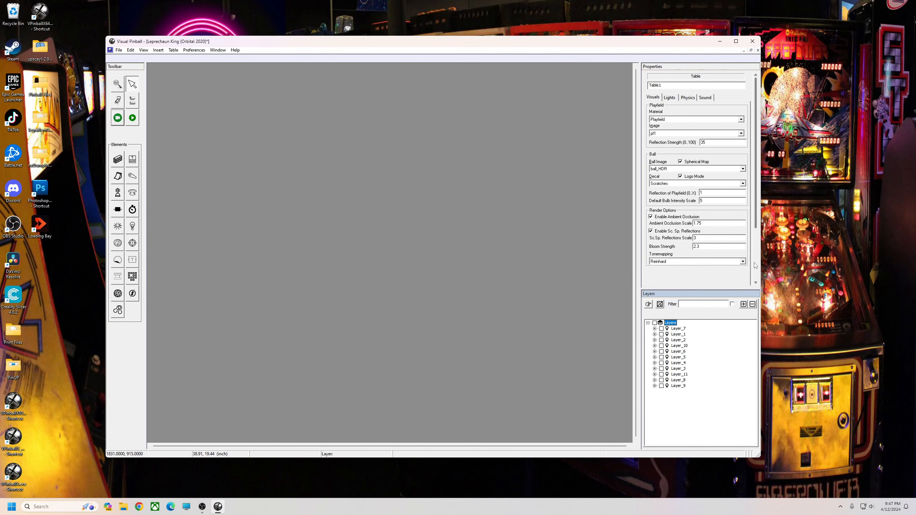
drag(762, 254, 769, 255)
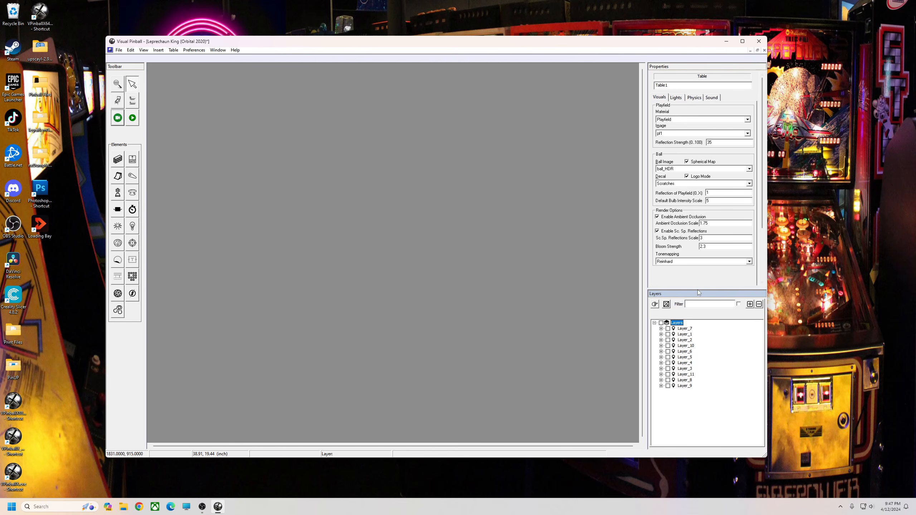
drag(703, 289, 690, 266)
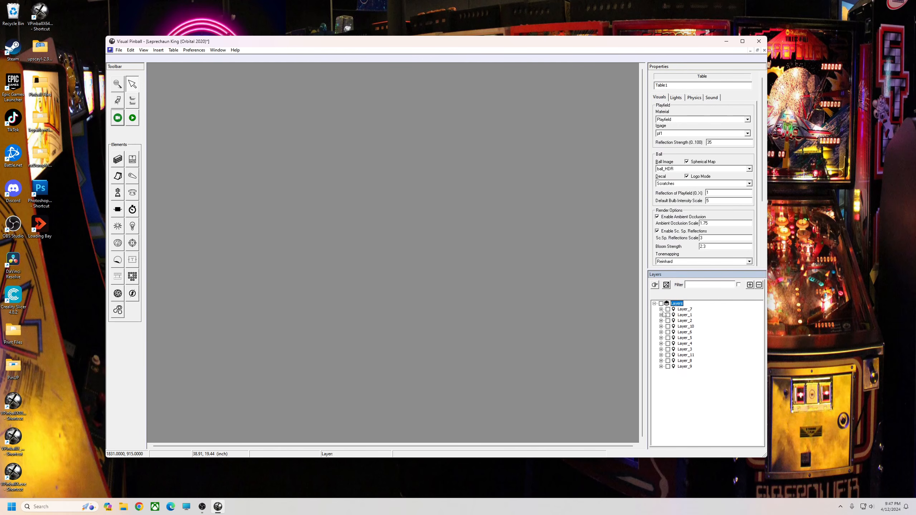
drag(475, 46, 460, 44)
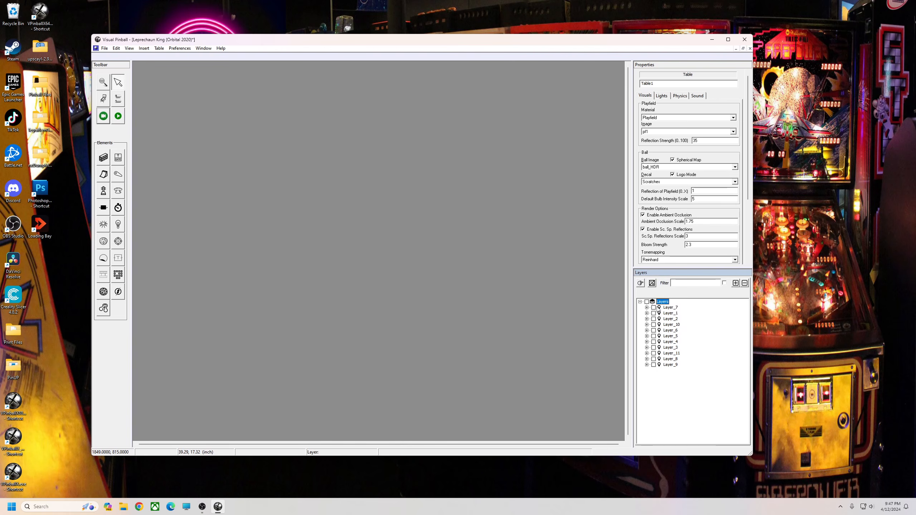
click(653, 307)
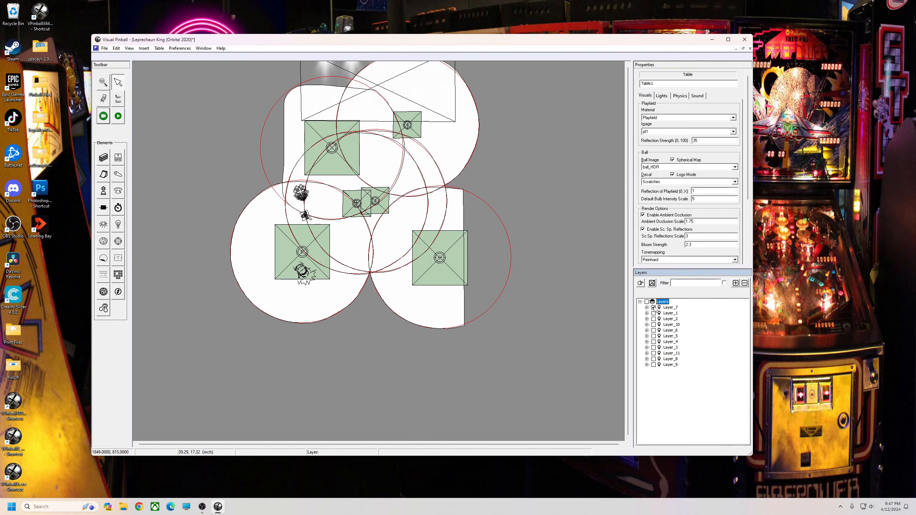
Examine the light shapes Flasherlight6 and Flasherlight1, then the square flasher Flasherflash2 on Layer_7
click(431, 307)
click(324, 303)
click(444, 150)
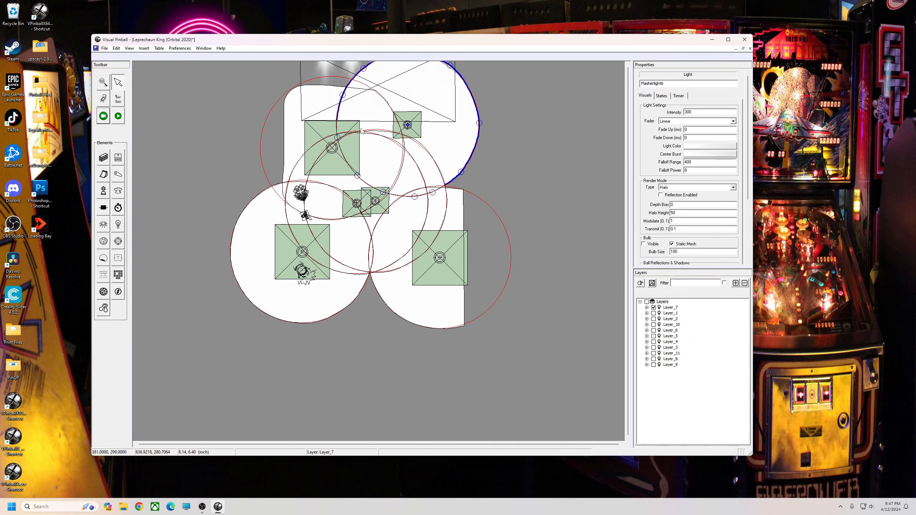
click(287, 115)
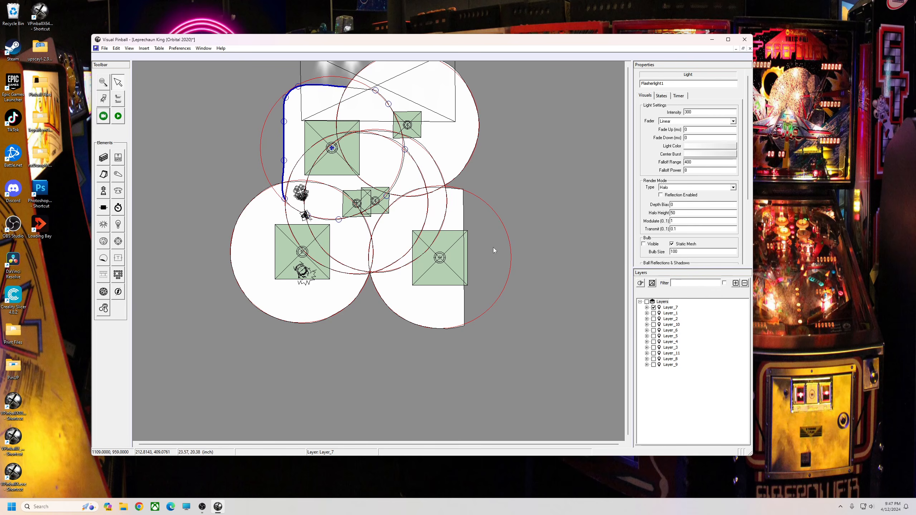
click(448, 305)
click(449, 272)
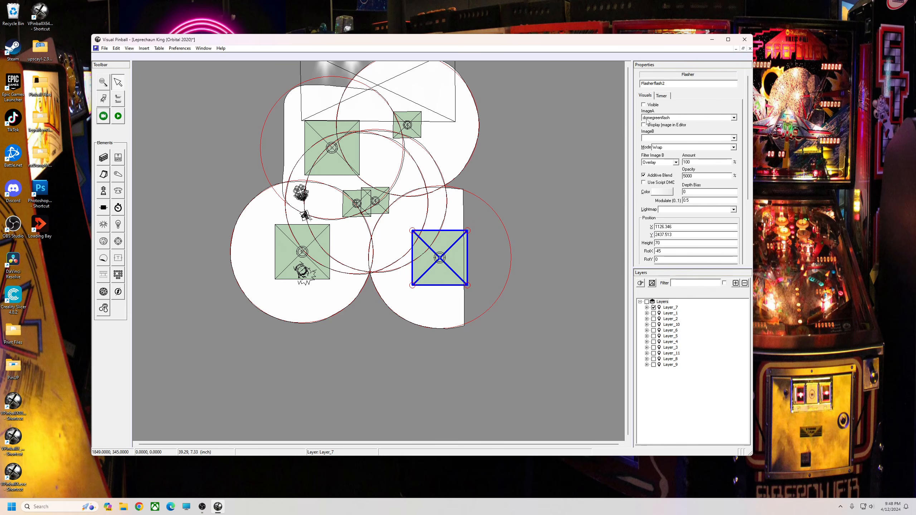
Preview the domegreenflash image in the Image Manager beside the table, then close the manager
click(159, 48)
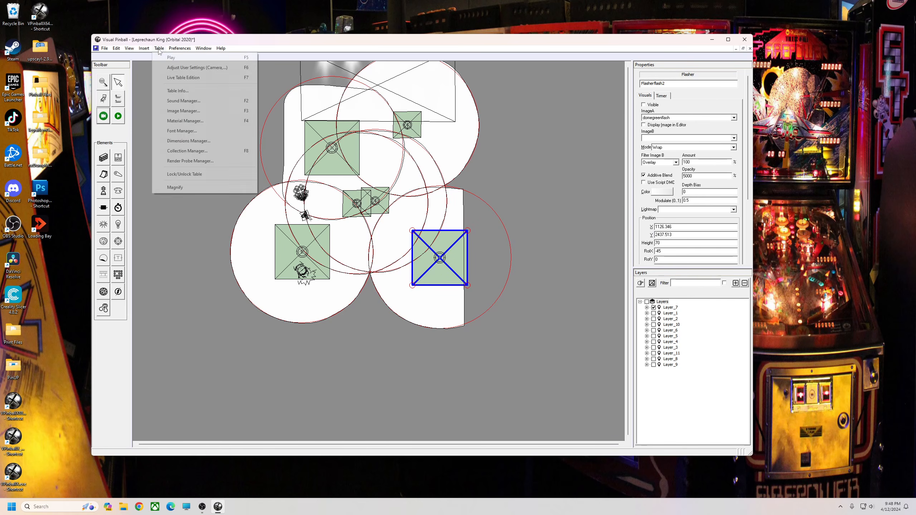
click(179, 111)
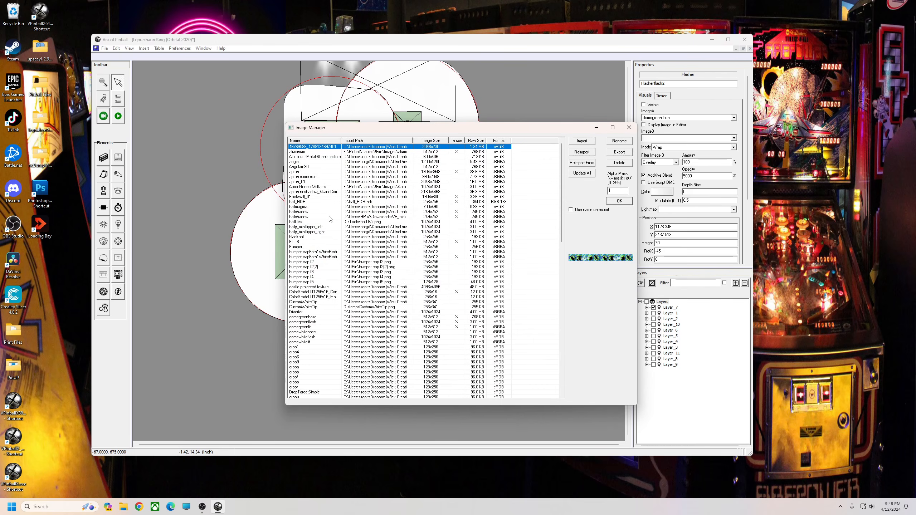
scroll(314, 326, down, 5)
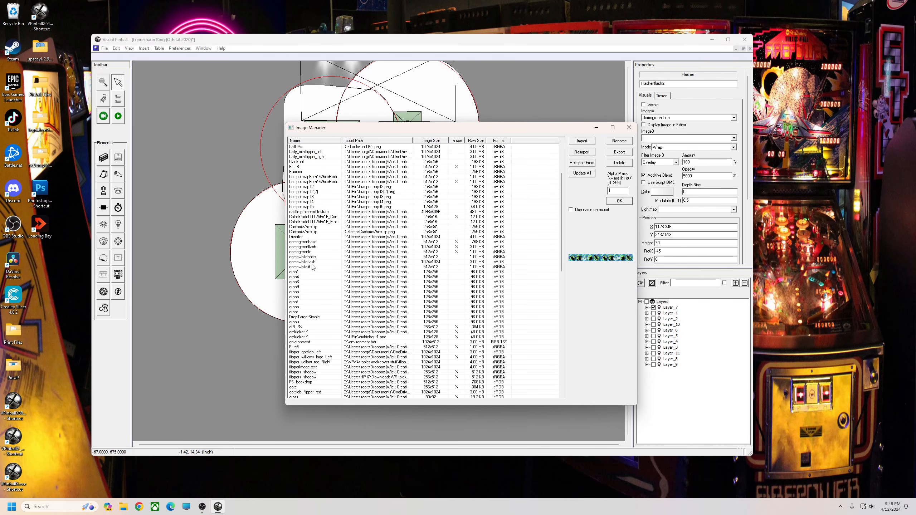
click(307, 247)
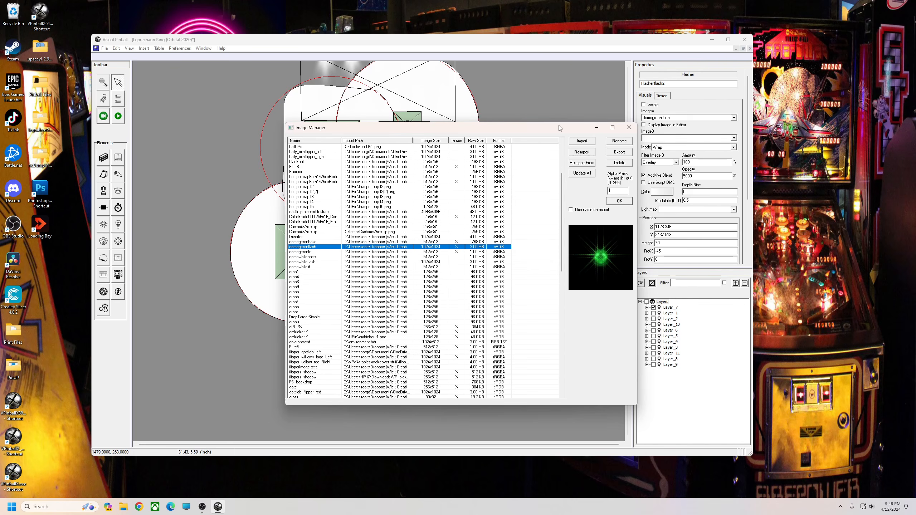
drag(559, 128, 282, 135)
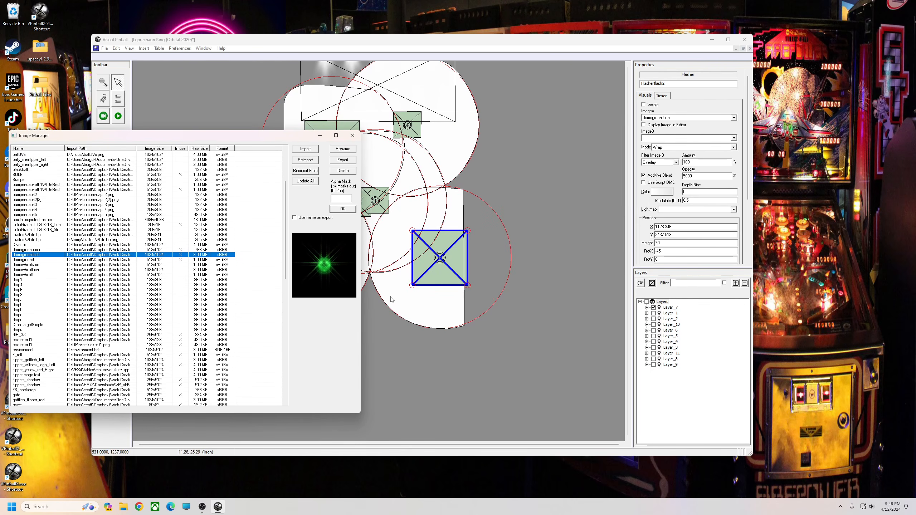
click(349, 139)
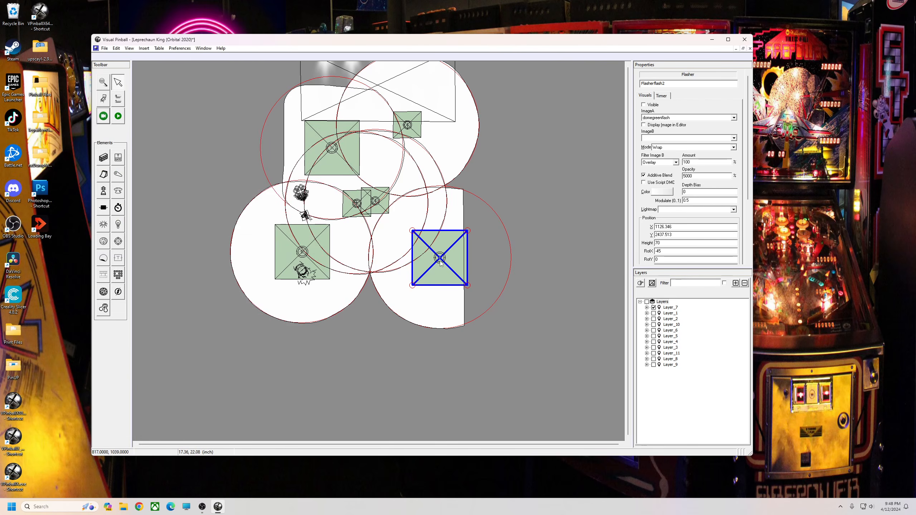
Inspect the stacked elements at the lower-right dome, picking Flasherflash2 and Flasherlight2 in turn
right_click(439, 261)
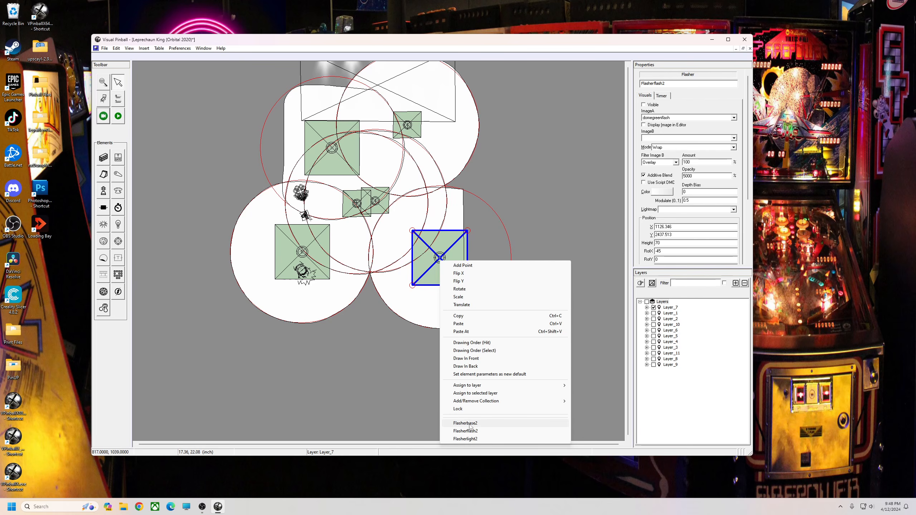
click(469, 434)
right_click(439, 261)
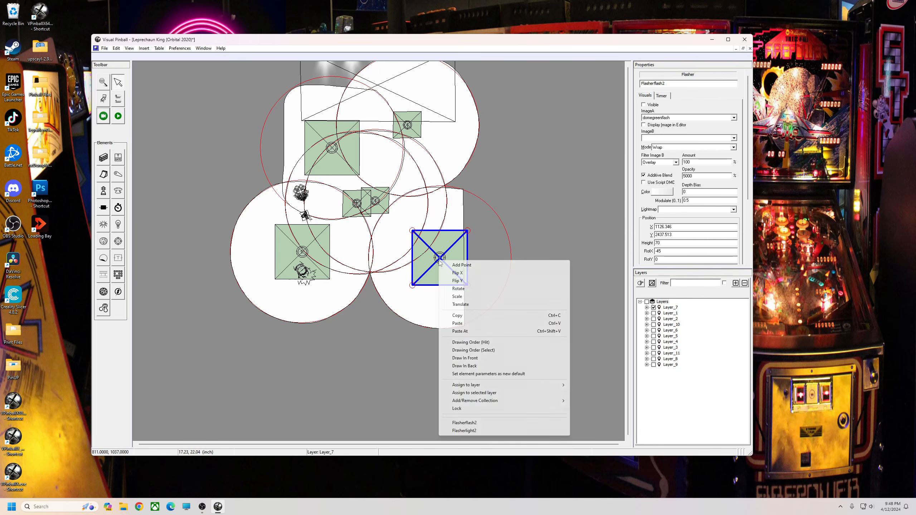
click(472, 431)
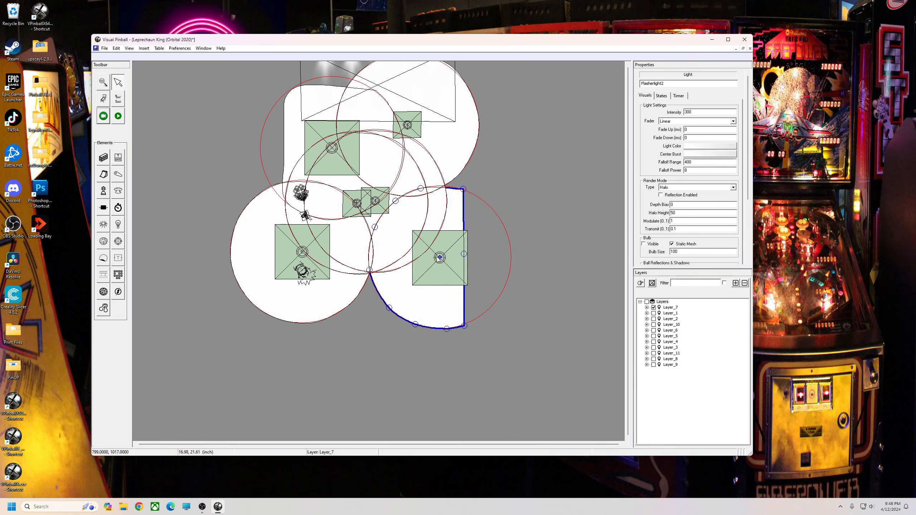
click(426, 262)
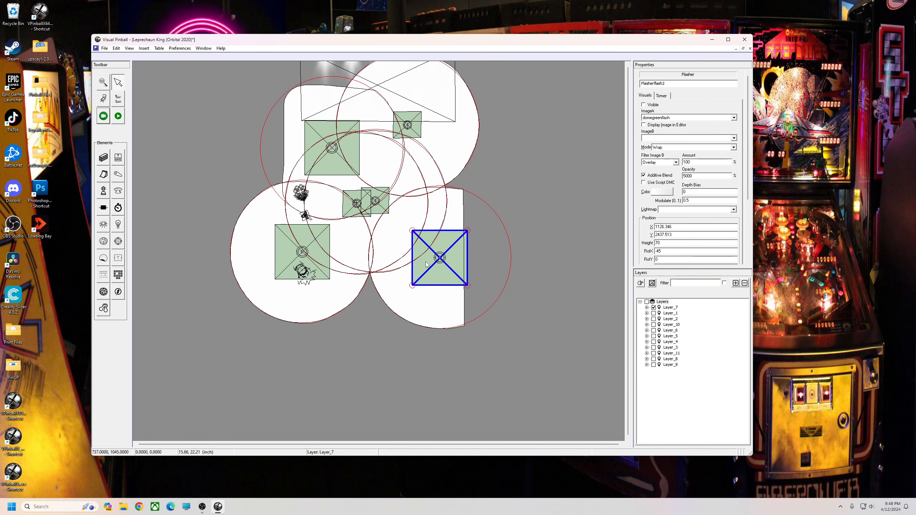
click(447, 312)
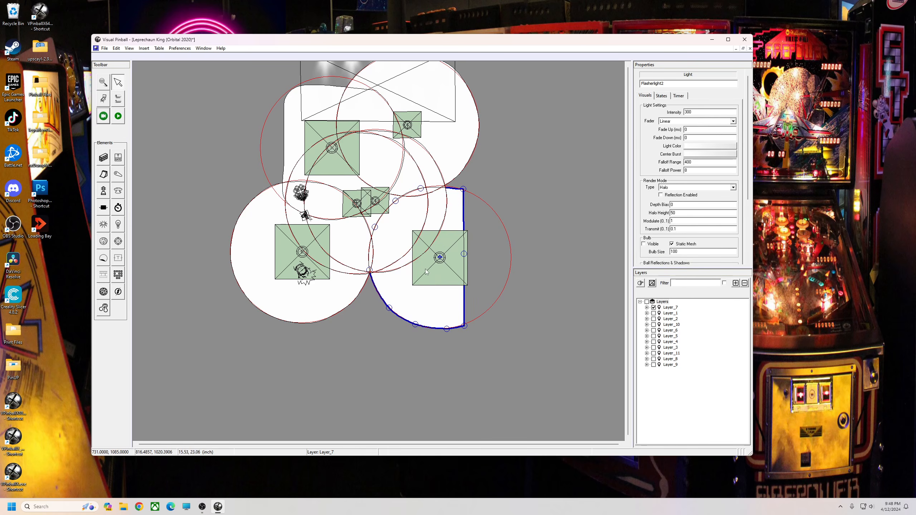
Examine the opacity and image filter amount of the Flasherflash2 flasher
click(323, 303)
click(412, 303)
click(442, 278)
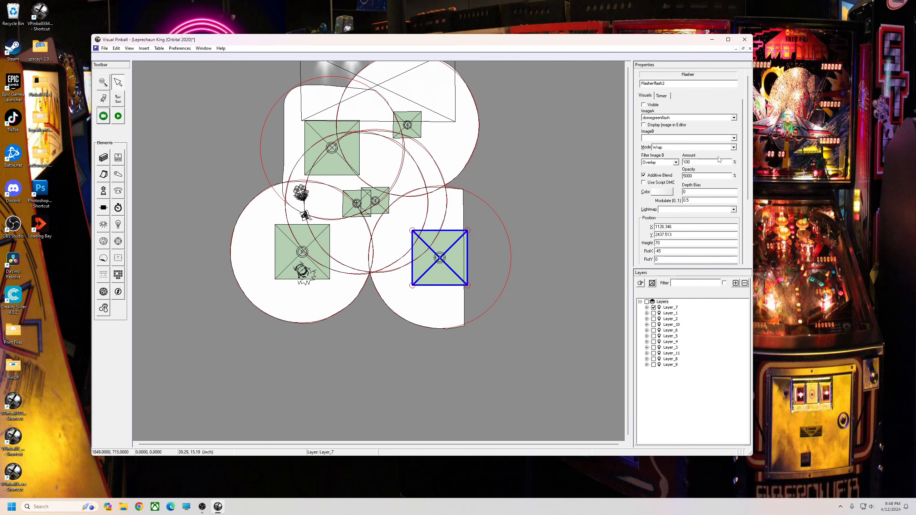
click(699, 176)
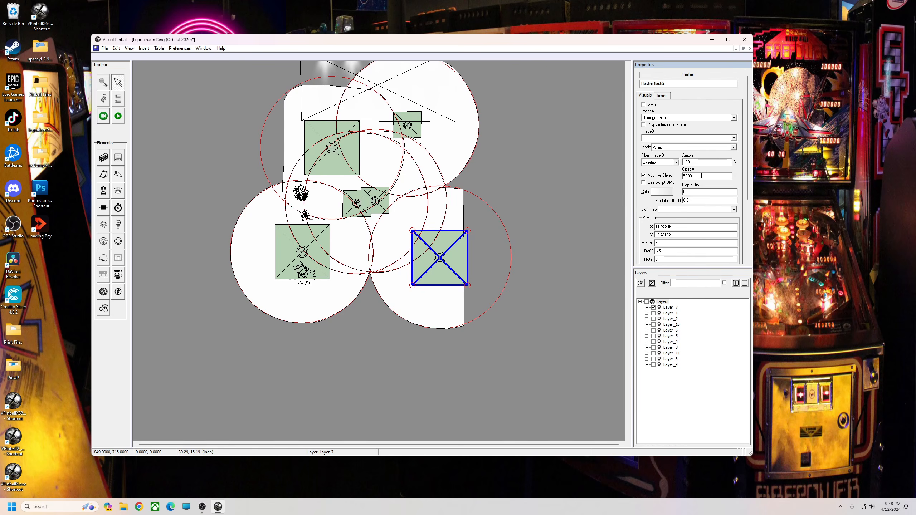
double_click(696, 162)
click(450, 266)
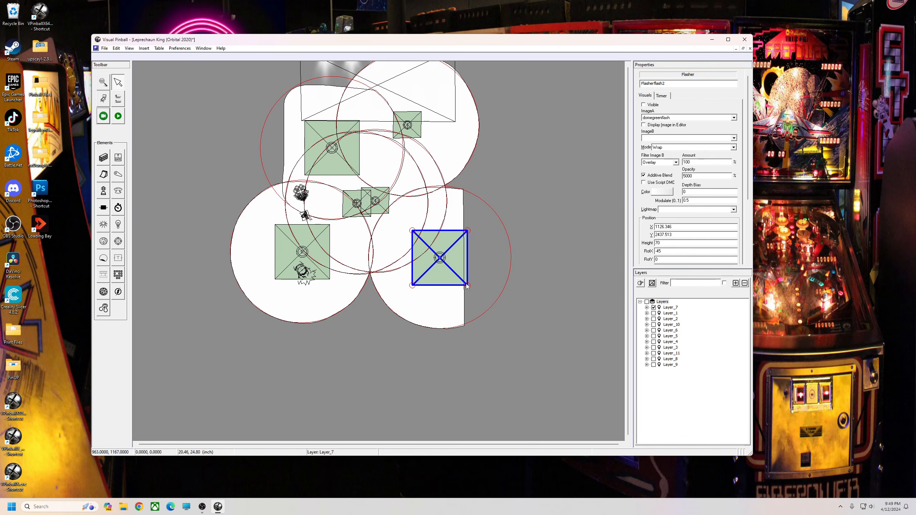
Shrink the Flasherflash2 square tightly around its dome centre by moving its corner control points inward
drag(467, 286, 430, 267)
drag(412, 230, 450, 268)
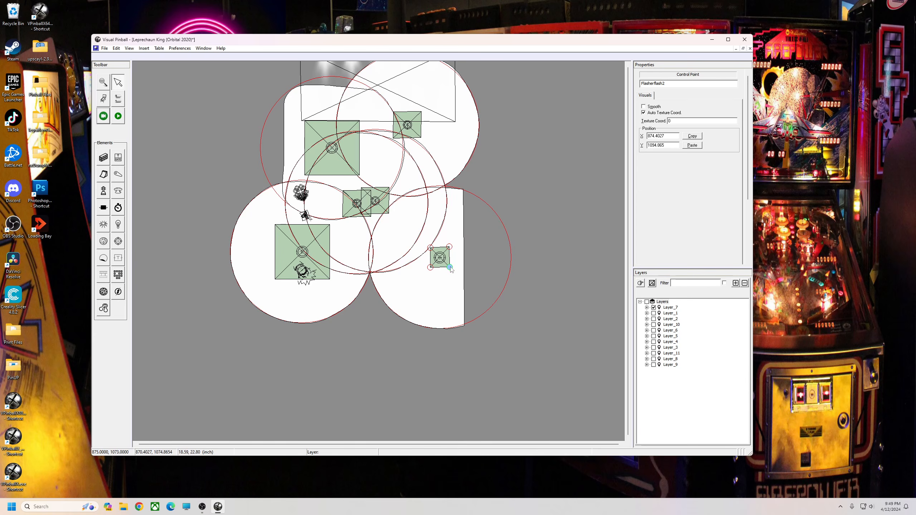
click(158, 48)
click(215, 42)
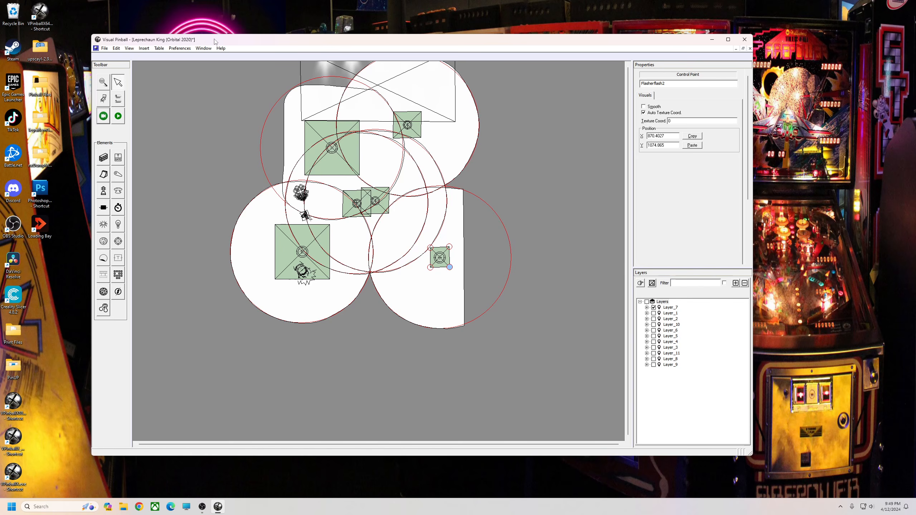
Set the falloff range of the Flasherlight2 light to 200
click(439, 306)
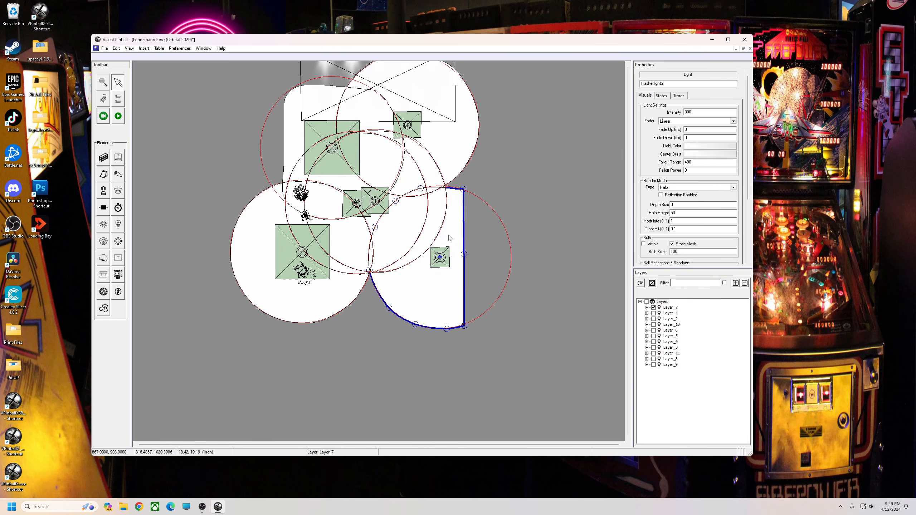
click(691, 113)
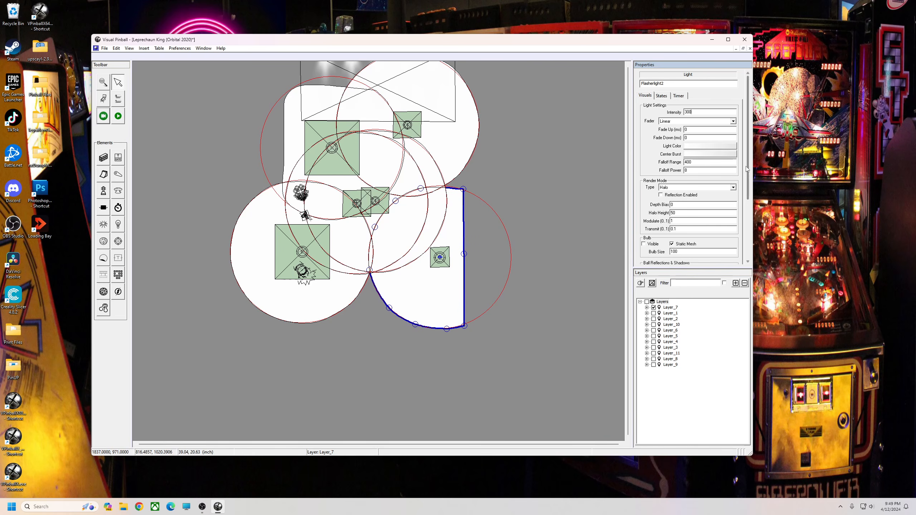
drag(703, 162, 671, 168)
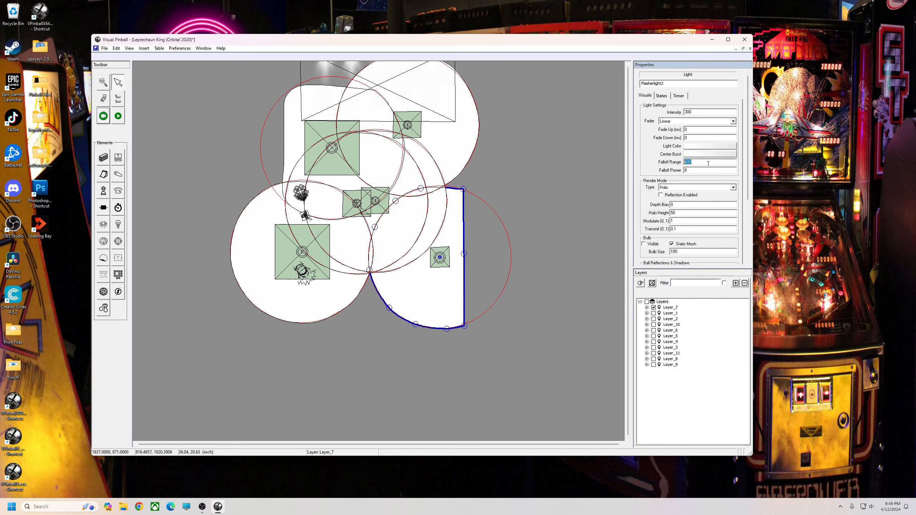
text(200)
click(695, 171)
Nudge Flasherlight2's upper outline control point to about X 721, Y 635, and set the light's falloff range to 400
drag(421, 188, 422, 188)
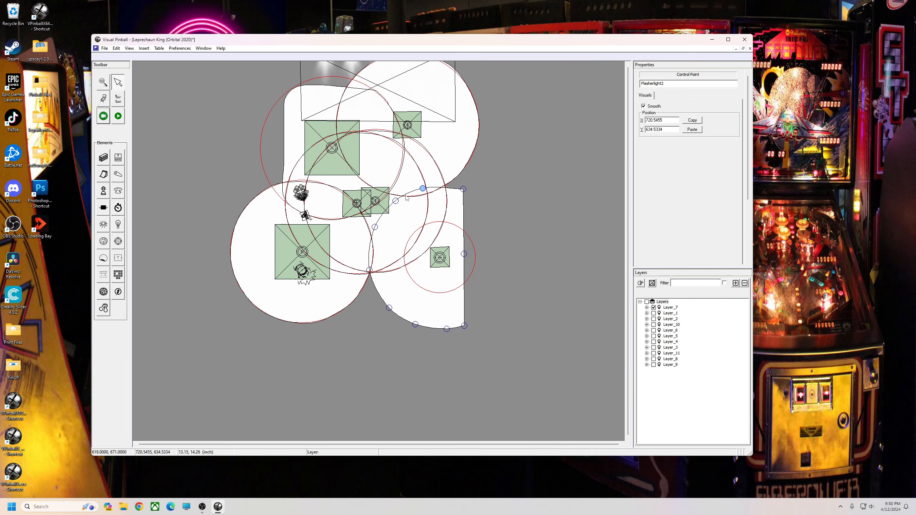
click(459, 216)
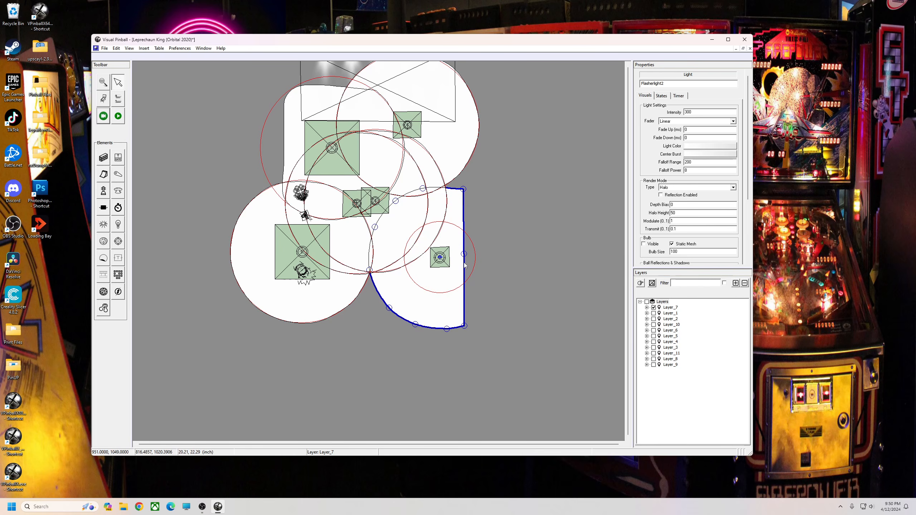
double_click(689, 162)
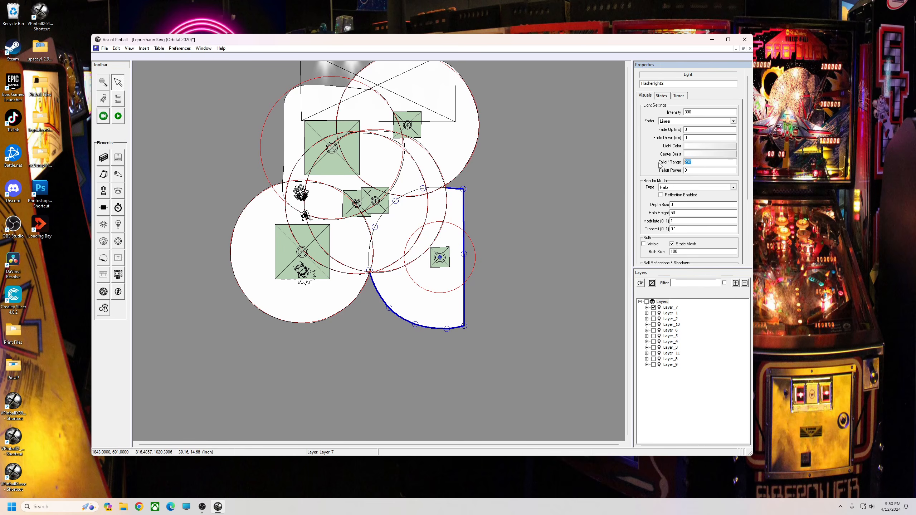
text(400)
key(Return)
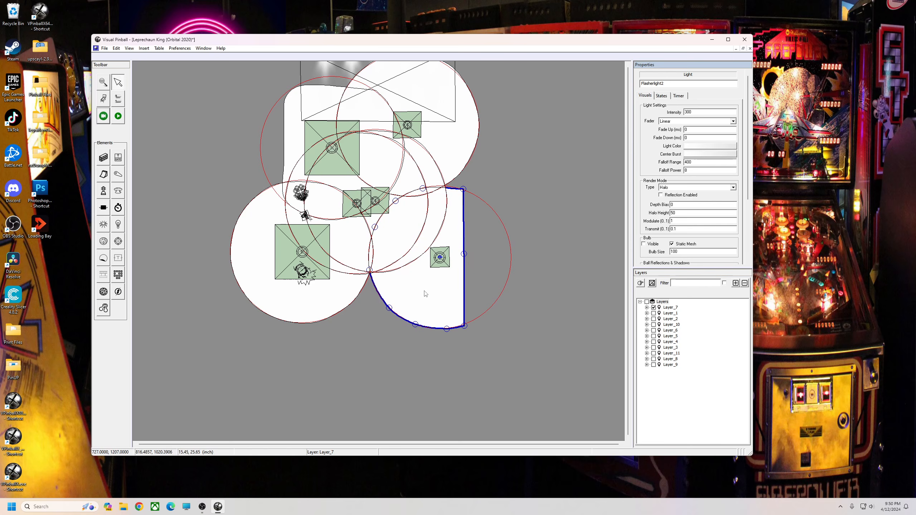
click(408, 221)
click(455, 227)
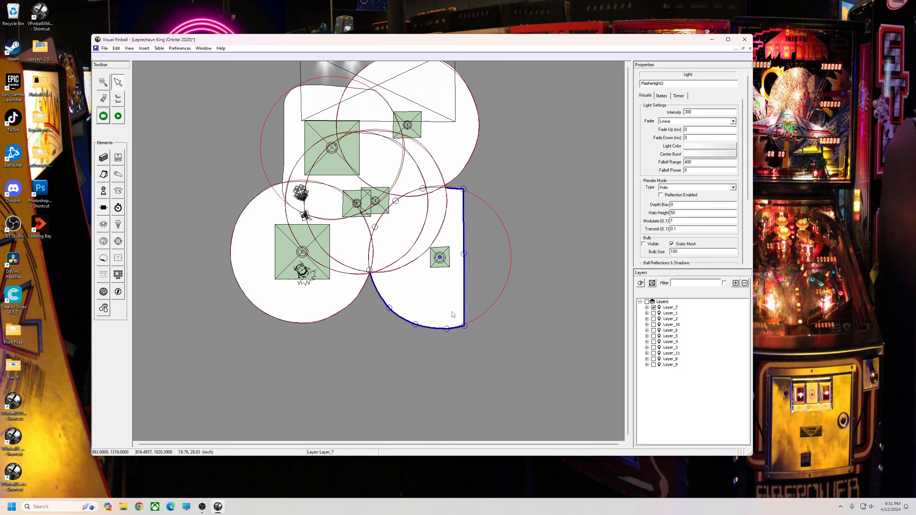
Pull the control points of Flasherlight2's outline inward around the dome, tightening its rounded side and both corners of its straight edge
drag(464, 326, 464, 202)
click(369, 270)
click(423, 188)
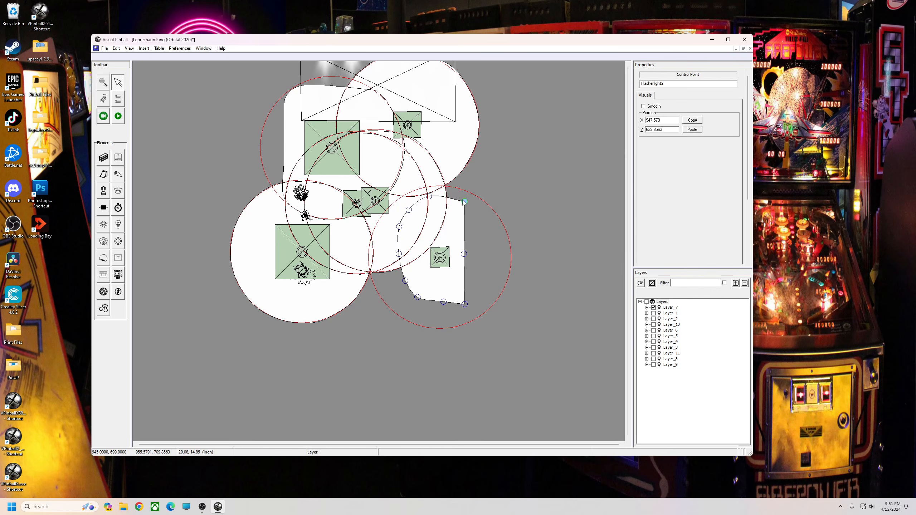
click(465, 301)
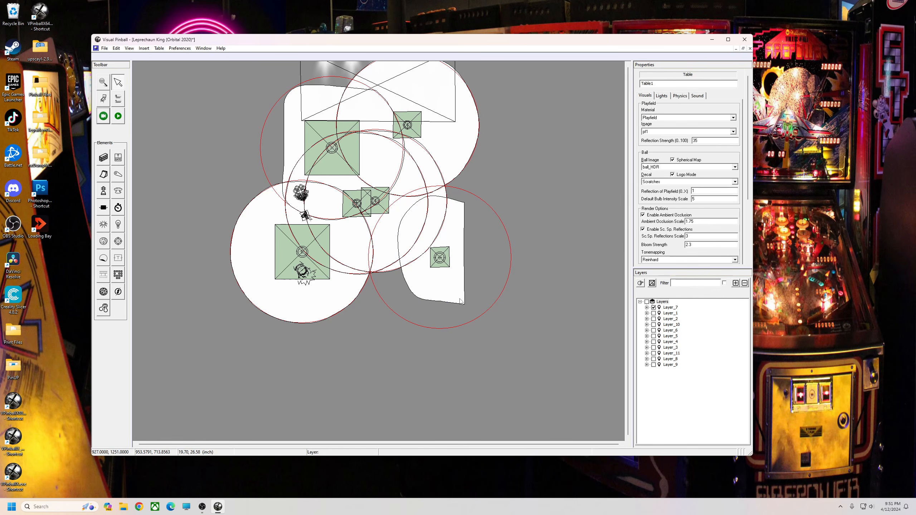
click(461, 302)
click(465, 297)
Lower the upper edge of Flasherlight2's outline and nudge its upper curved control points slightly inward
click(429, 197)
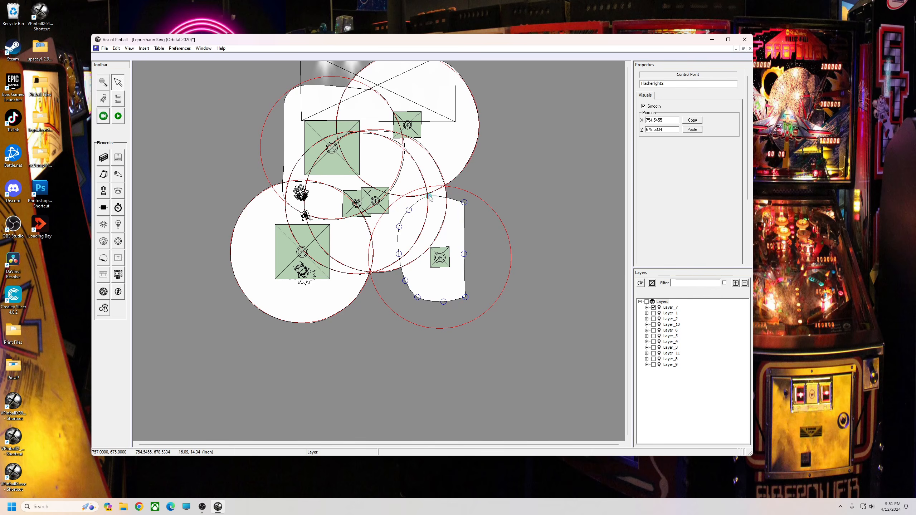
drag(429, 197, 402, 235)
right_click(401, 253)
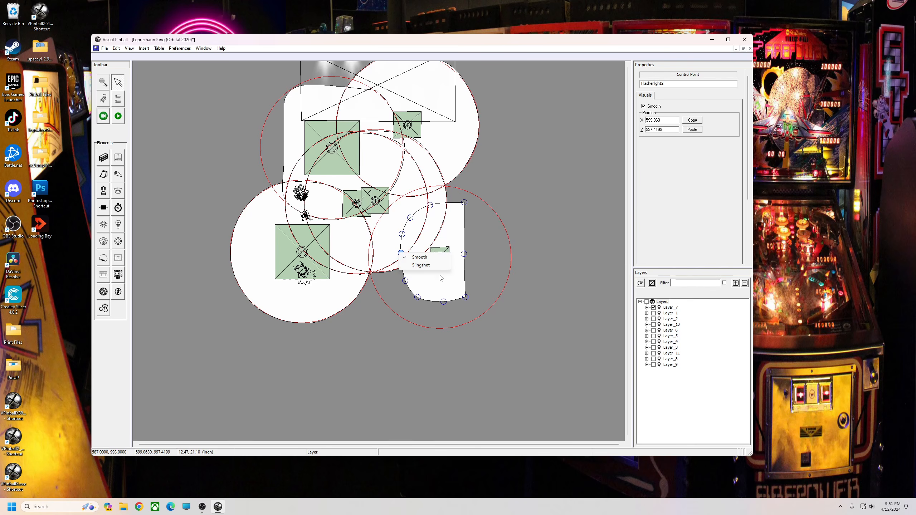
click(448, 237)
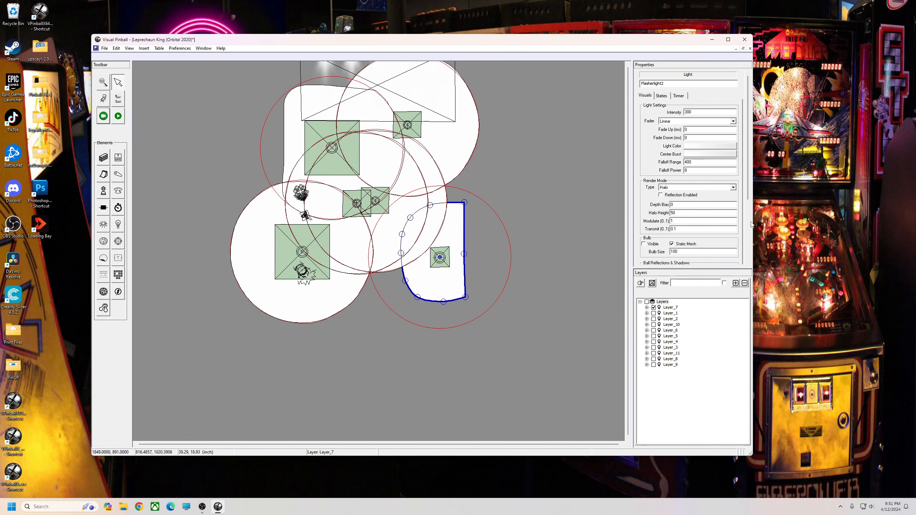
Set the falloff range of the Flasherlight2 light to 300
double_click(688, 162)
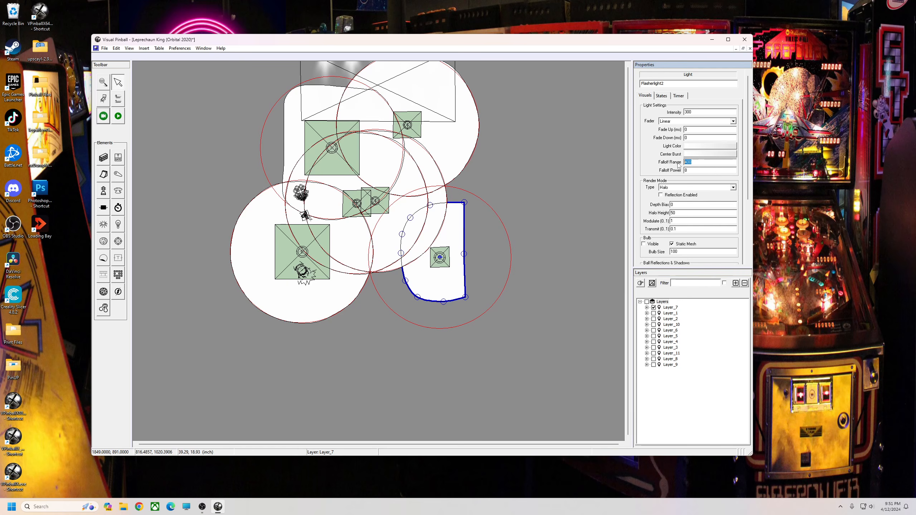
text(300)
key(Return)
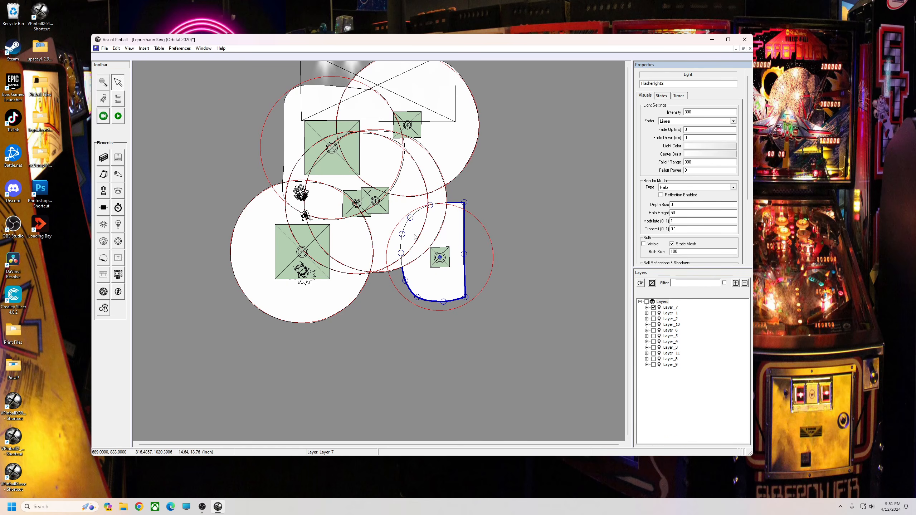
Fit Flasherlight2's outline inside its falloff circle by lowering the upper corner and moving the control points on the curved side outward
drag(464, 202, 433, 212)
click(405, 281)
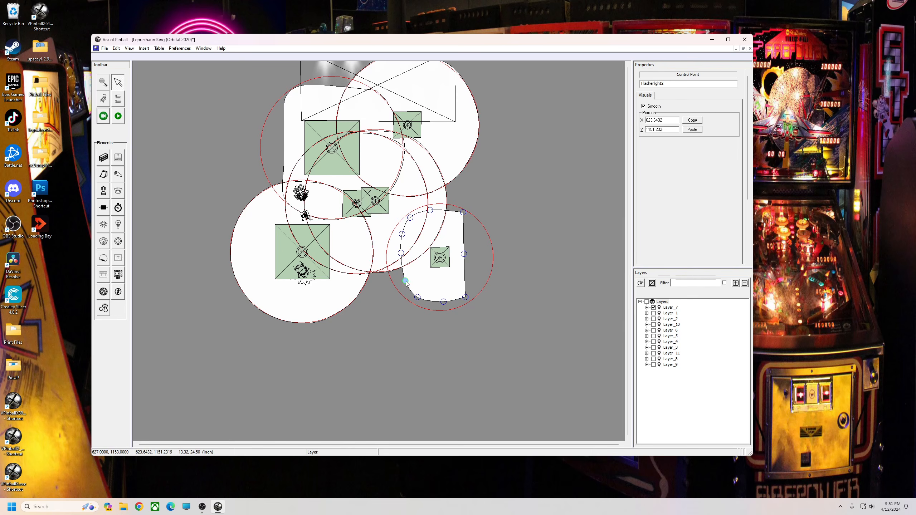
drag(405, 281, 399, 232)
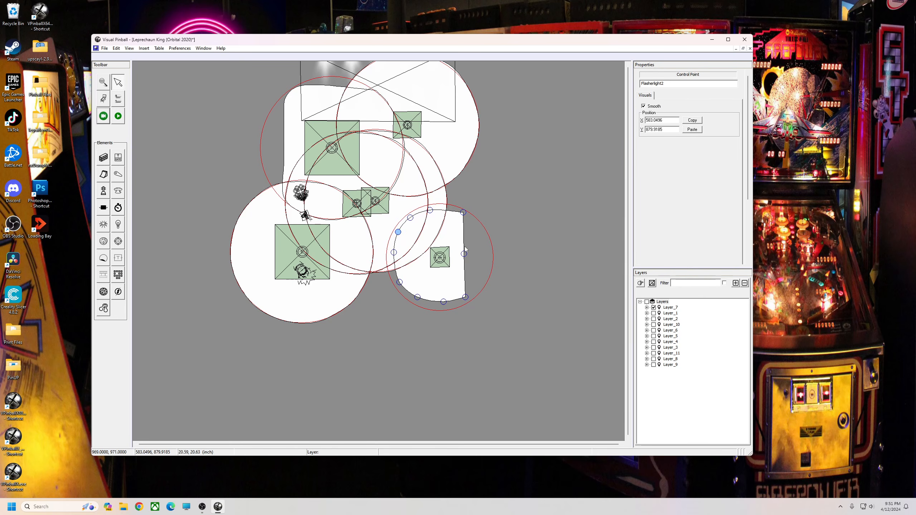
click(465, 277)
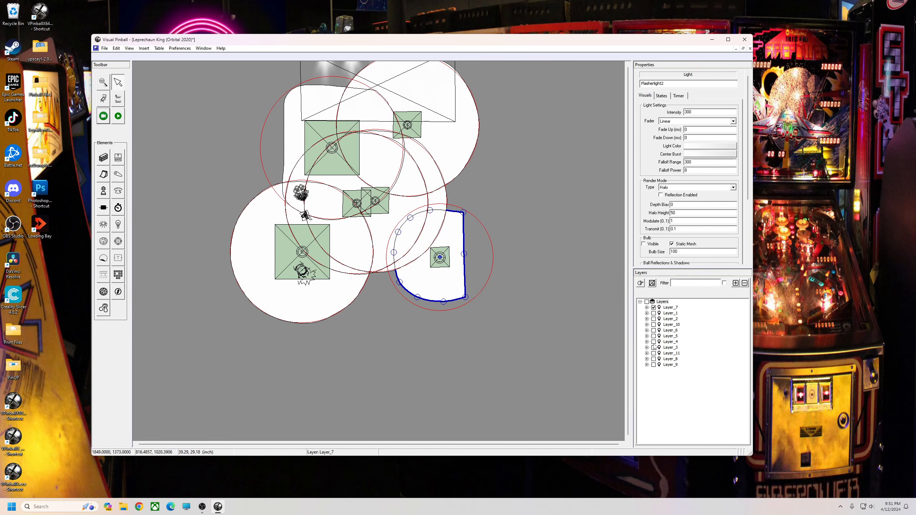
Hide Layer_7, show Layer_1, and select the purple rainbow insert light rain6
click(653, 307)
click(653, 314)
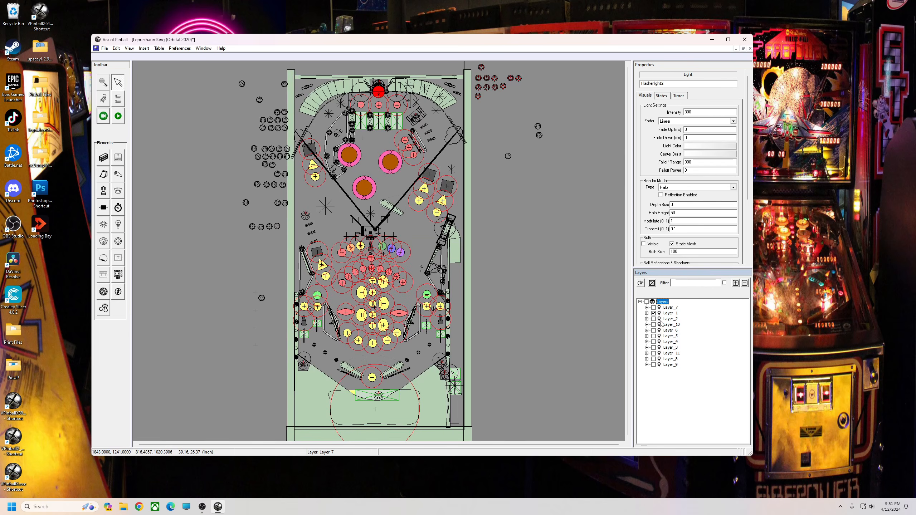
click(399, 242)
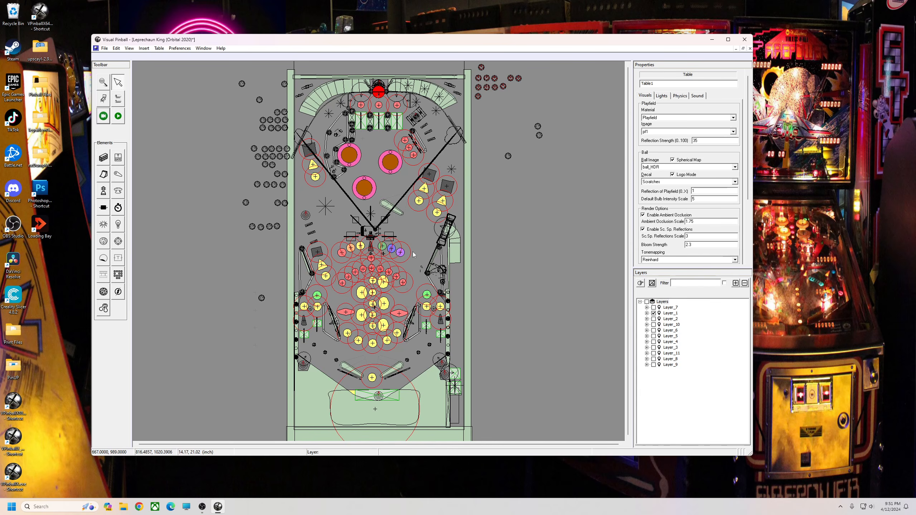
click(401, 252)
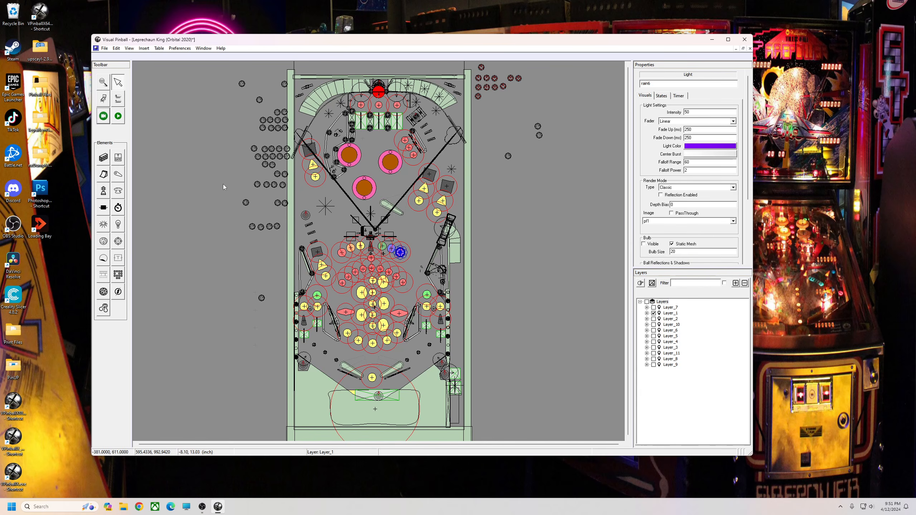
Display the playfield image beneath the table elements around the rainbow insert lights
click(103, 82)
click(394, 302)
click(394, 299)
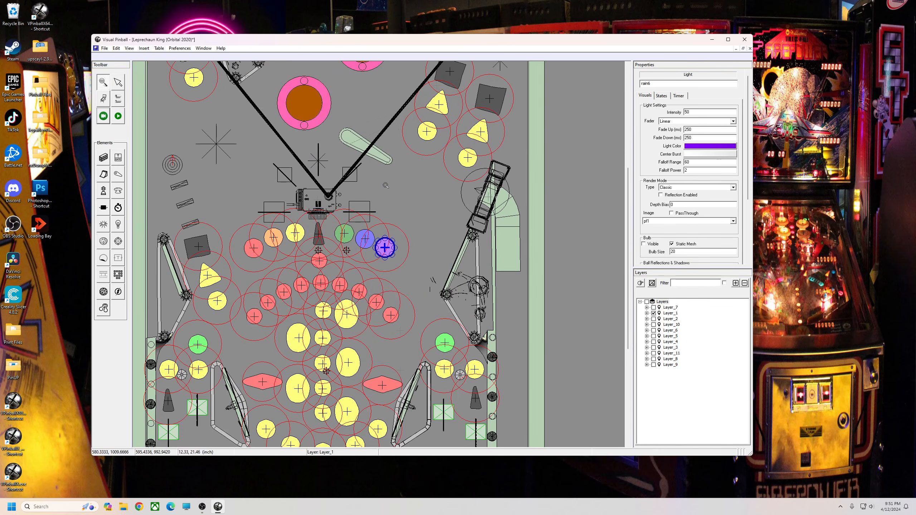
click(373, 247)
click(118, 82)
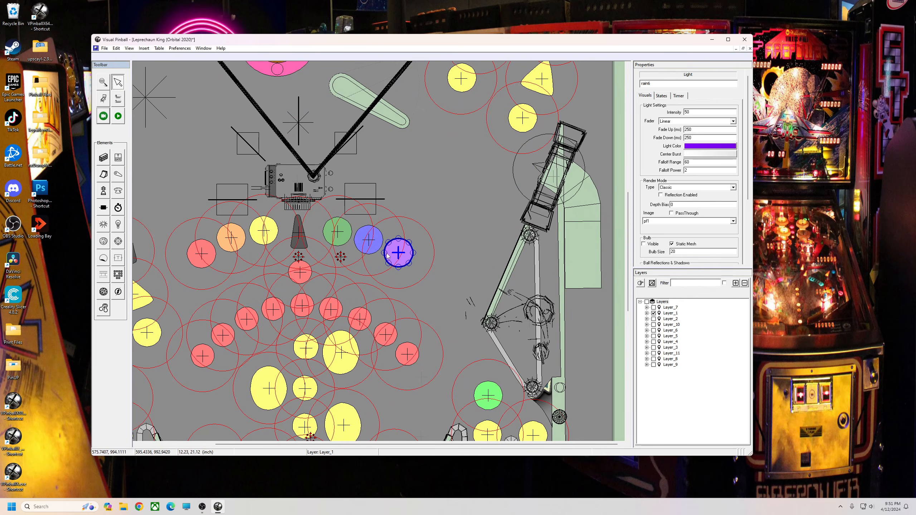
click(158, 50)
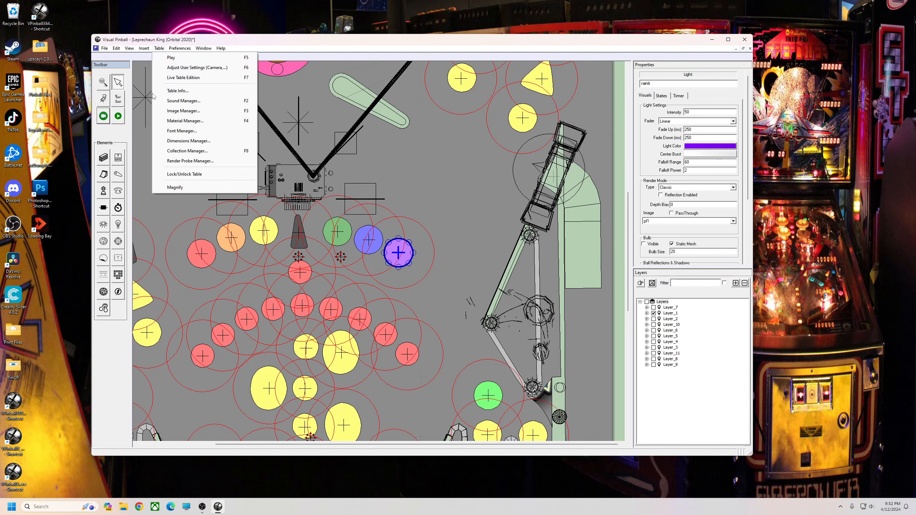
click(130, 49)
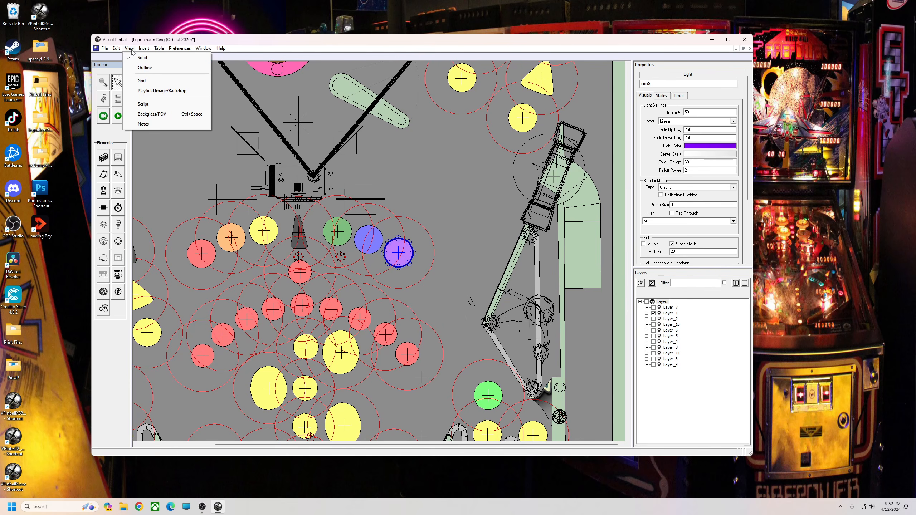
click(147, 93)
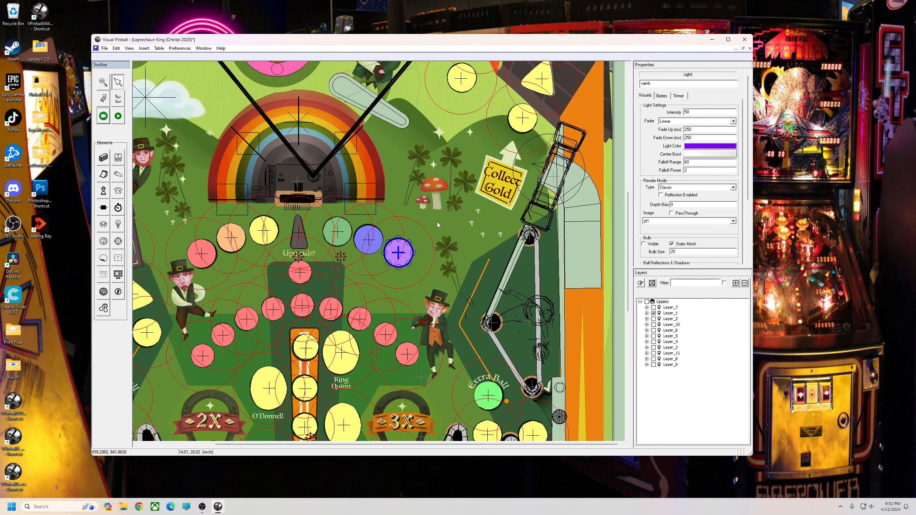
Move the purple rain6 light aside to uncover the insert beneath it, and return it to its original place
drag(407, 253, 449, 264)
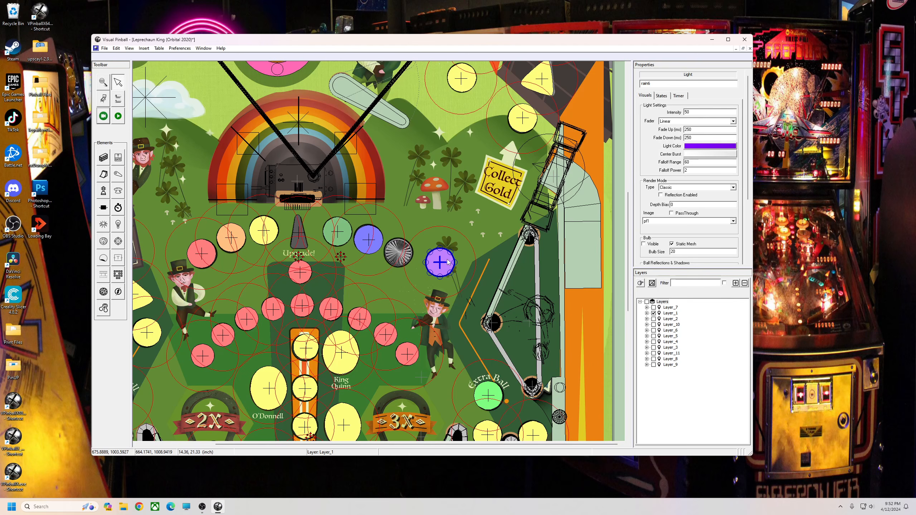
drag(448, 262, 407, 251)
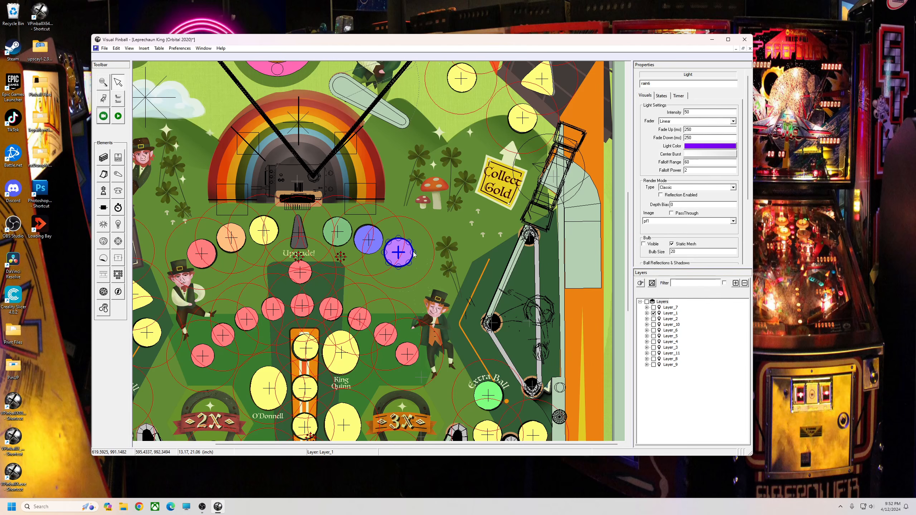
click(399, 253)
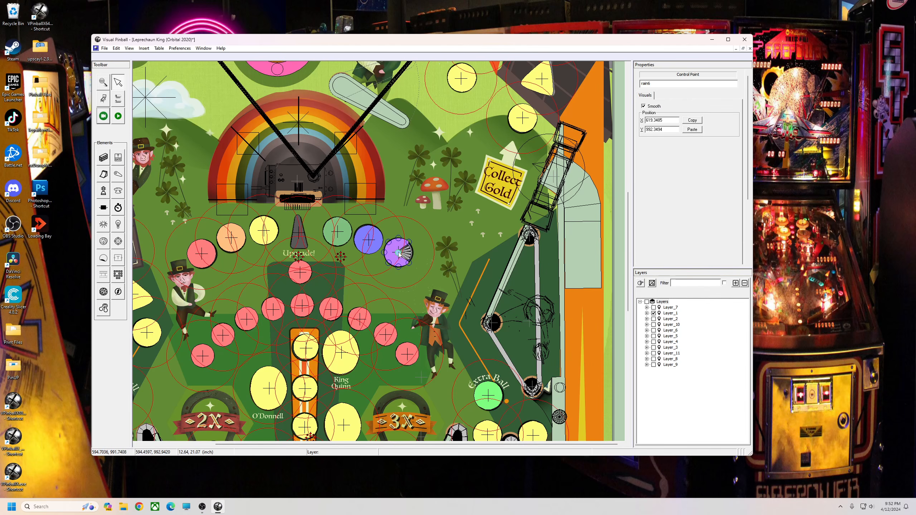
click(413, 254)
click(421, 238)
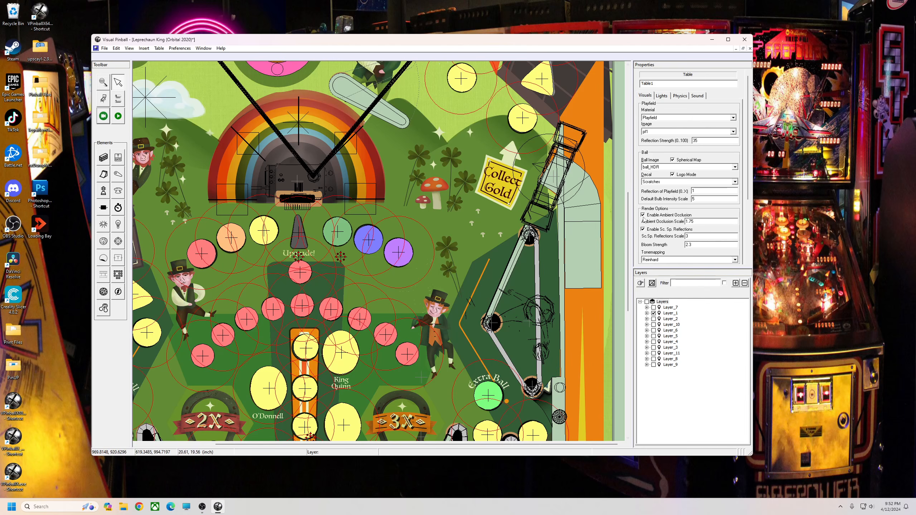
Set the falloff range of the purple rain6 insert light to 35
click(399, 253)
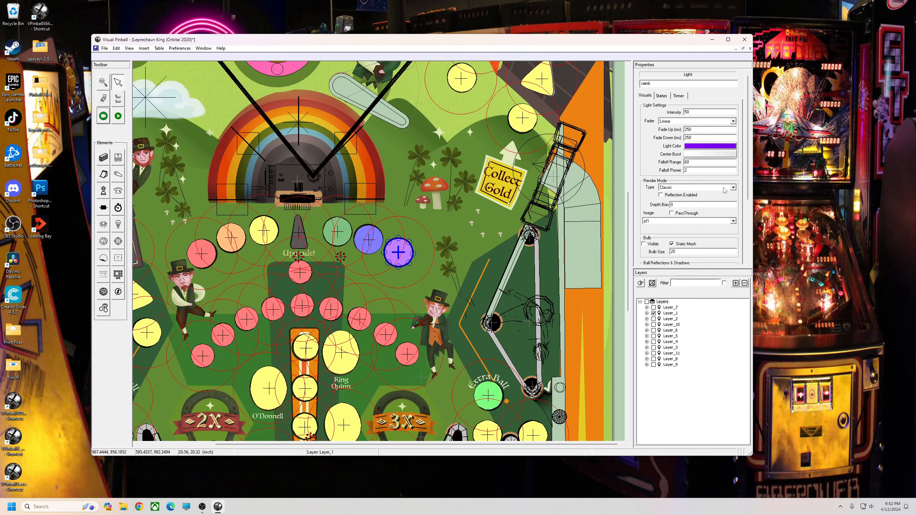
drag(700, 163, 674, 166)
text(3)
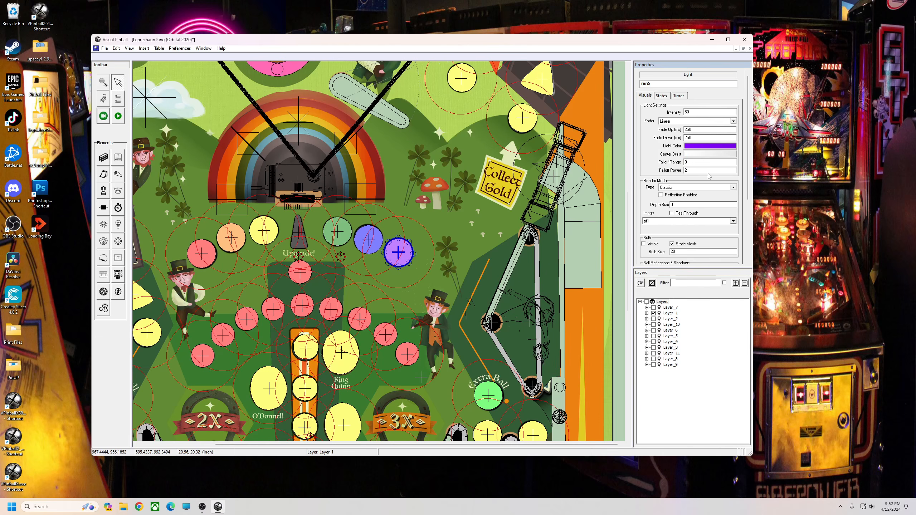
click(697, 172)
text(35)
click(692, 171)
Set the falloff range of the blue rain5 insert light to 35
click(375, 236)
double_click(686, 162)
text(3)
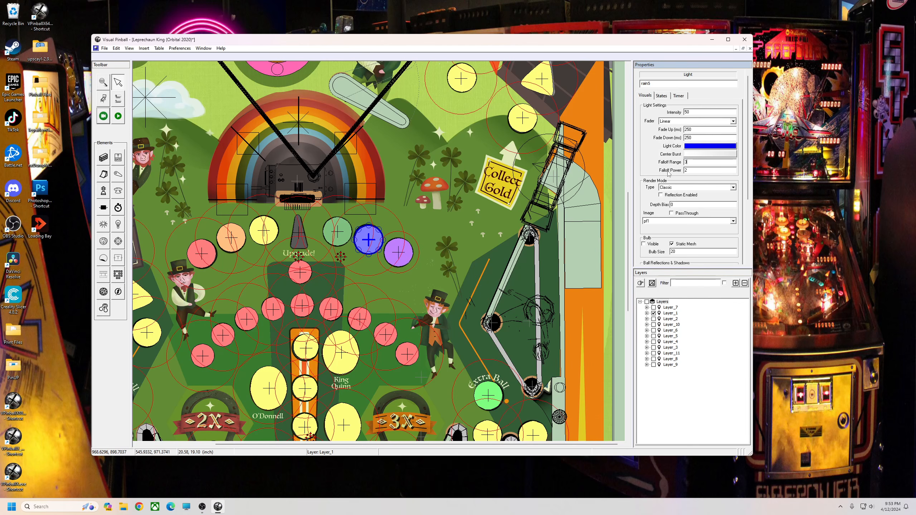
text(5)
Set the falloff range of the green rain4 insert light to 35
click(349, 230)
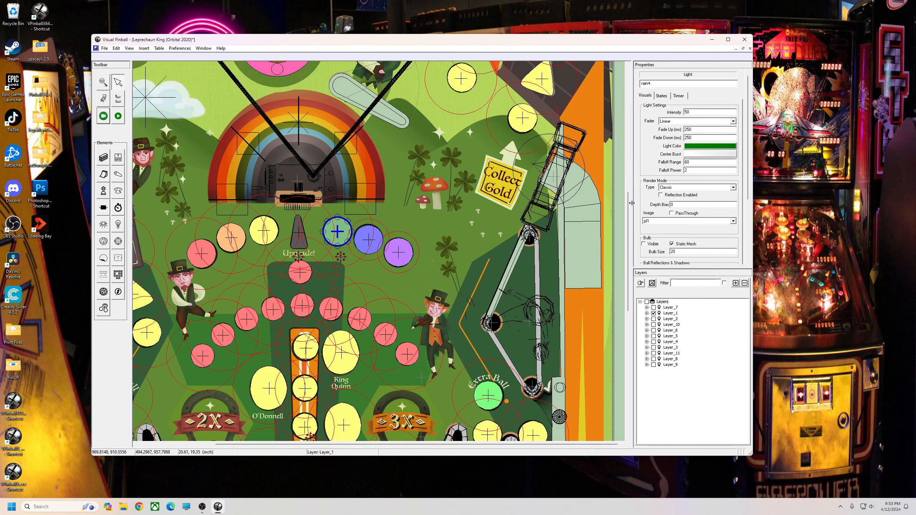
double_click(687, 163)
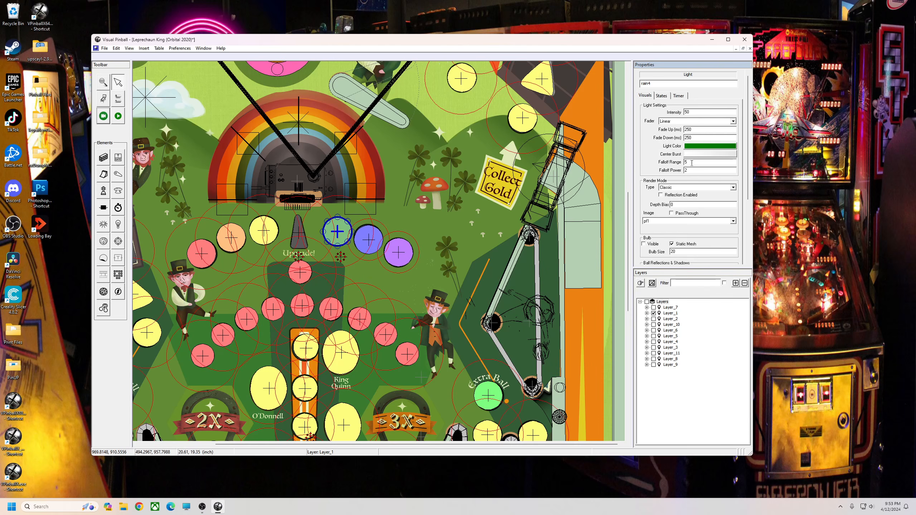
text(35)
click(365, 272)
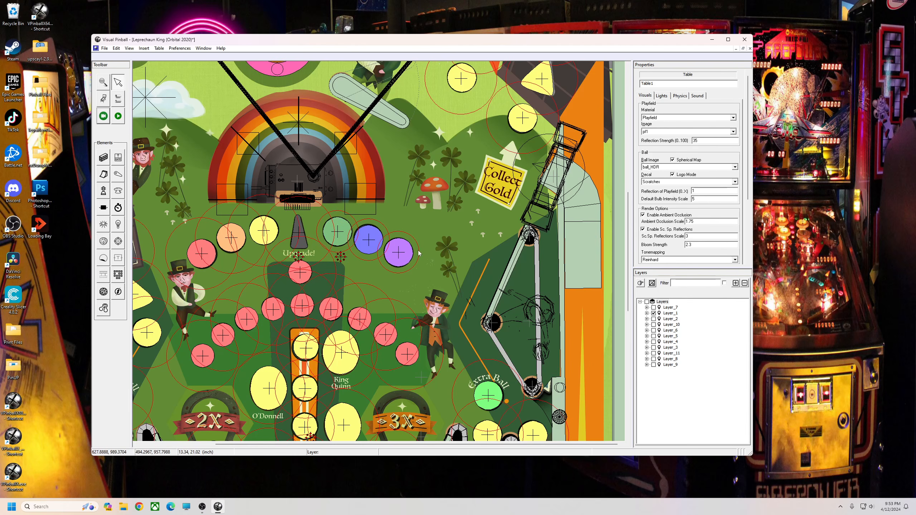
Examine the falloff range, falloff power and intensity of the rain5 and rain6 insert lights
click(373, 236)
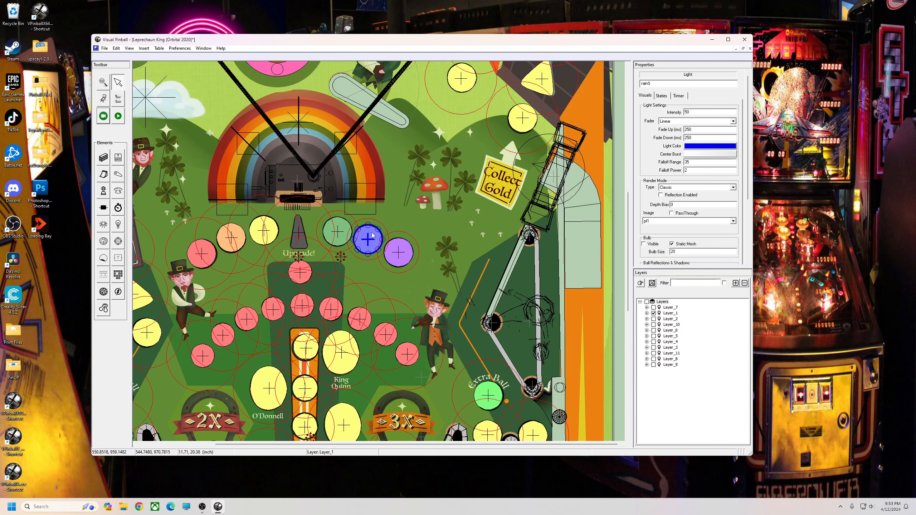
click(430, 230)
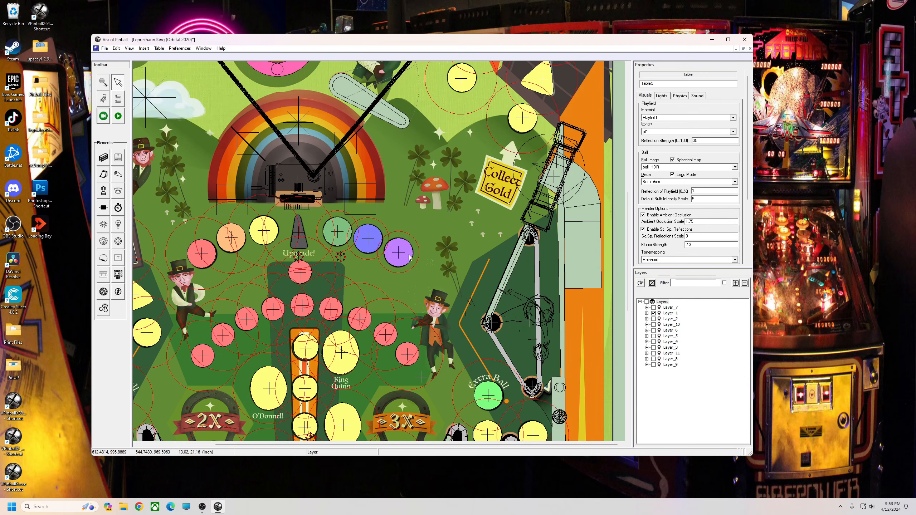
click(399, 252)
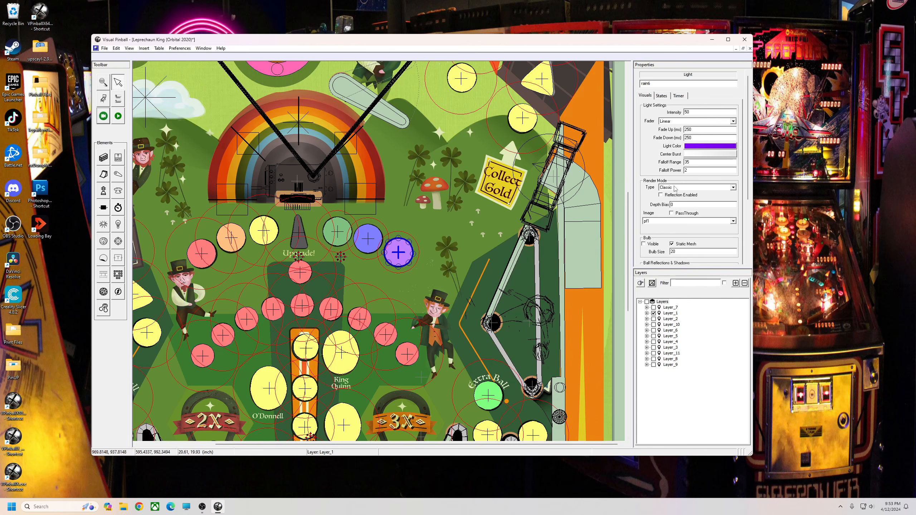
double_click(692, 170)
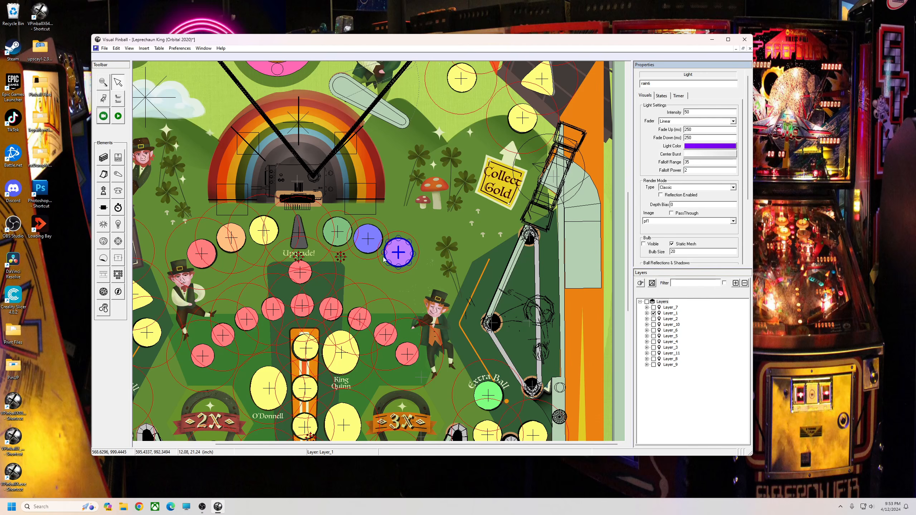
click(405, 251)
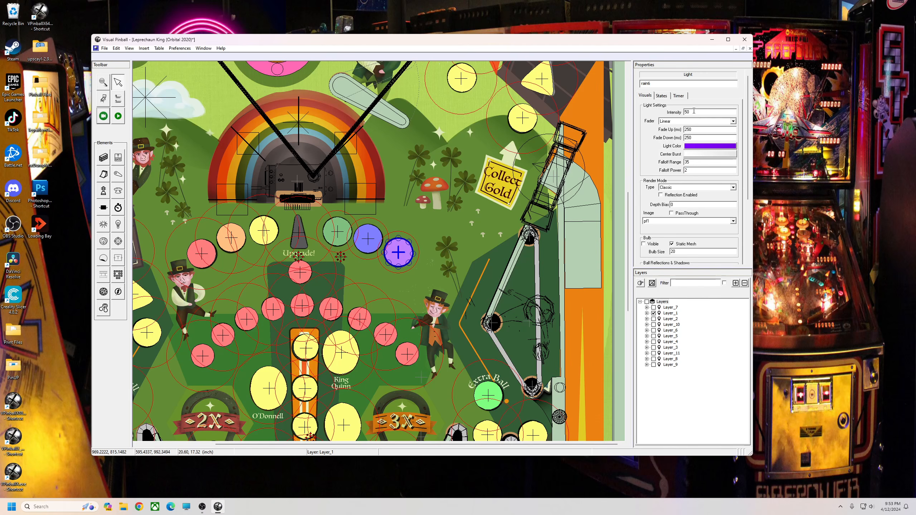
drag(693, 112, 655, 112)
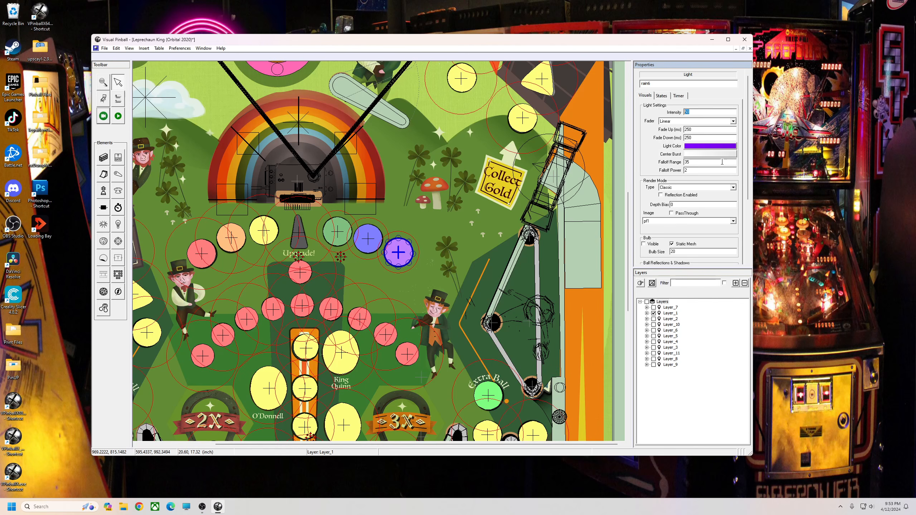
click(367, 238)
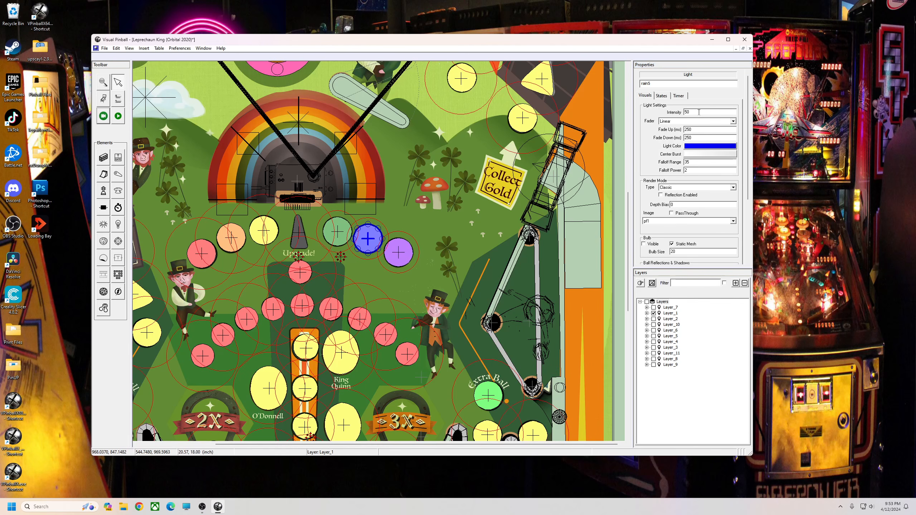
Set the intensity of the green rain4 insert light to 30
click(337, 231)
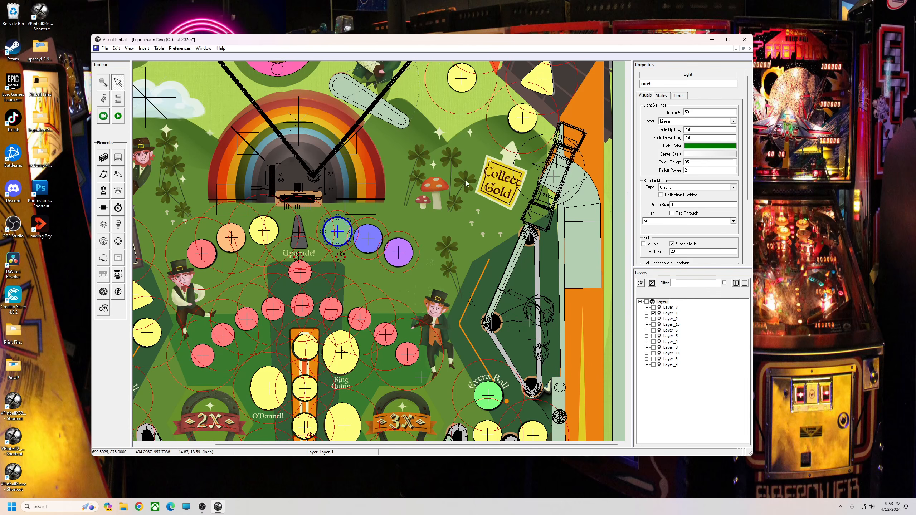
drag(695, 112, 655, 112)
text(3)
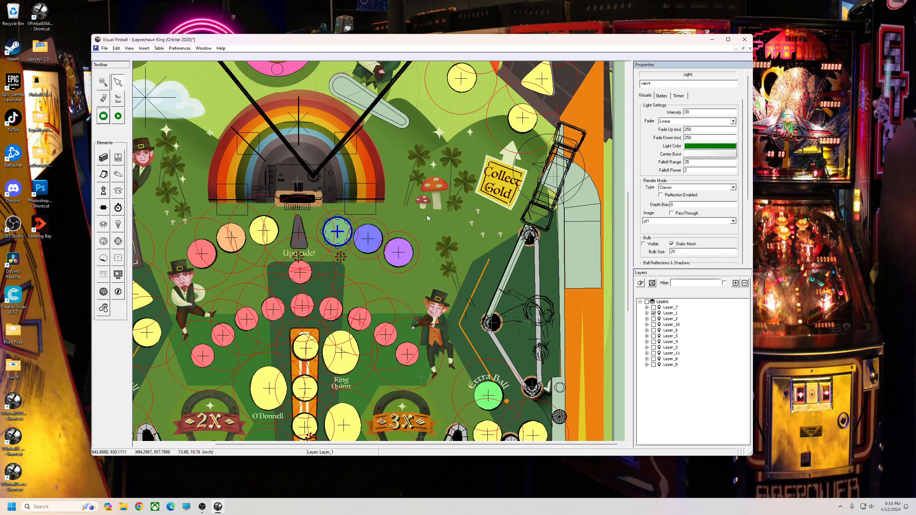
click(406, 219)
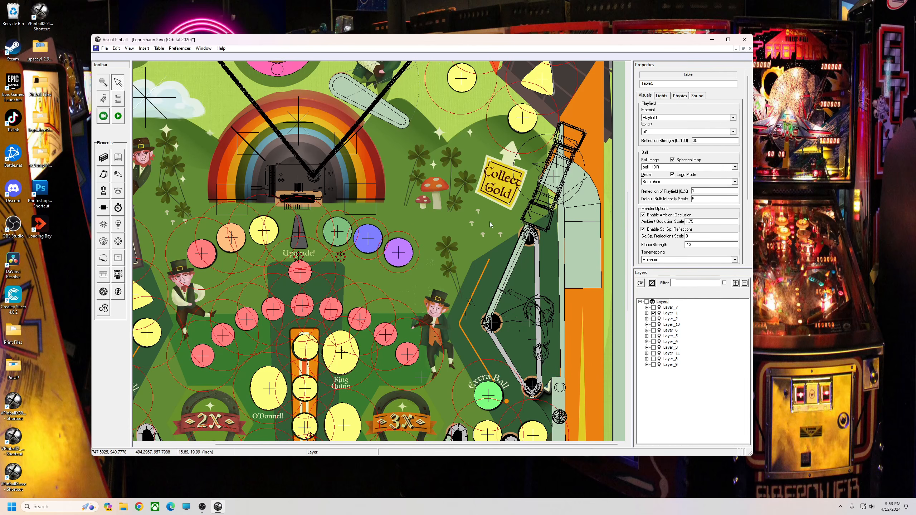
Review the purple rain6 insert light's settings and play-test the table to examine the insert lighting
click(399, 252)
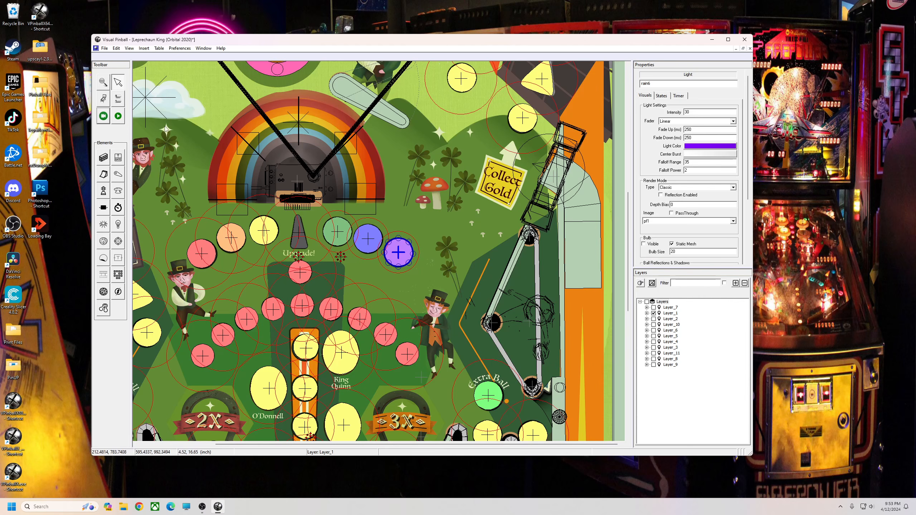
click(118, 117)
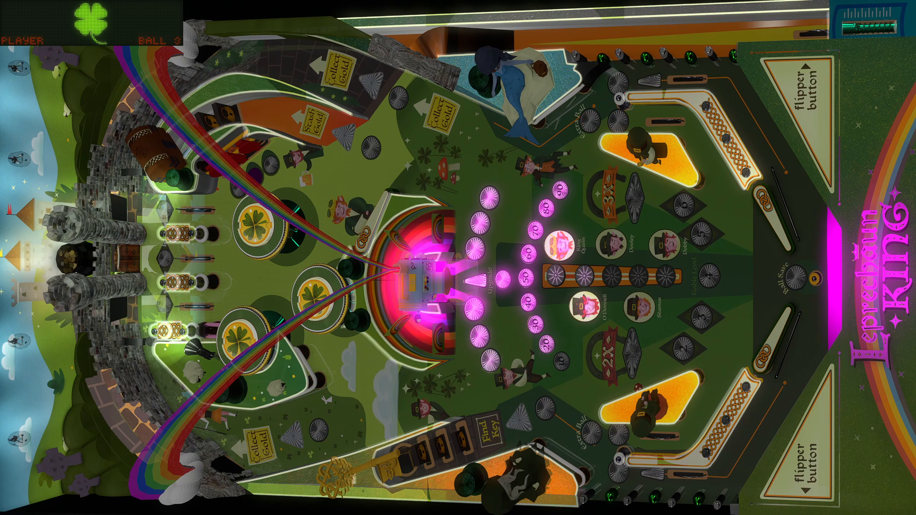
key(alt+Tab)
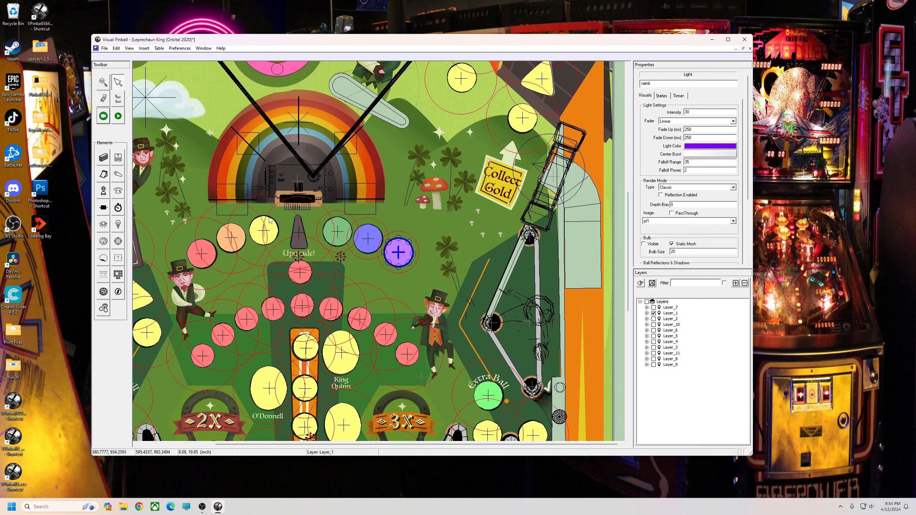
Set the intensity to 30 and the falloff range to 35 on the yellow rain3 and orange rain2 insert lights
click(275, 228)
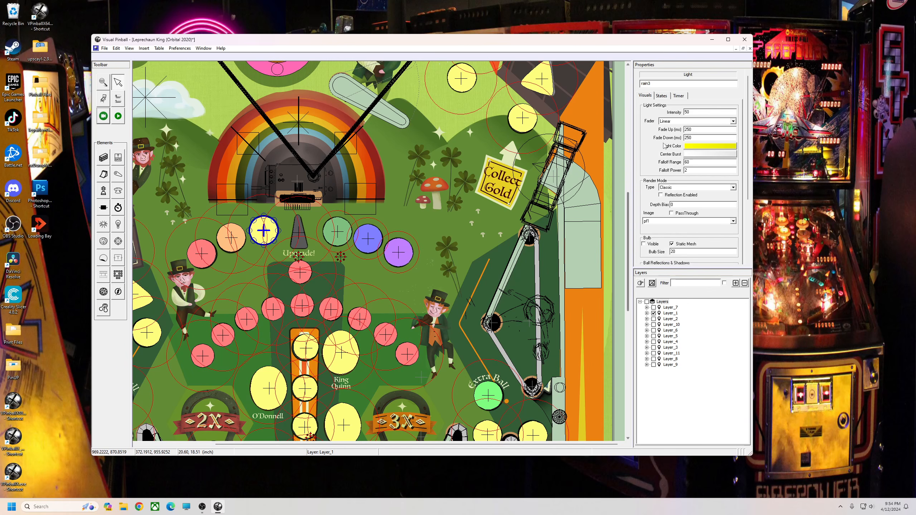
drag(698, 113, 668, 117)
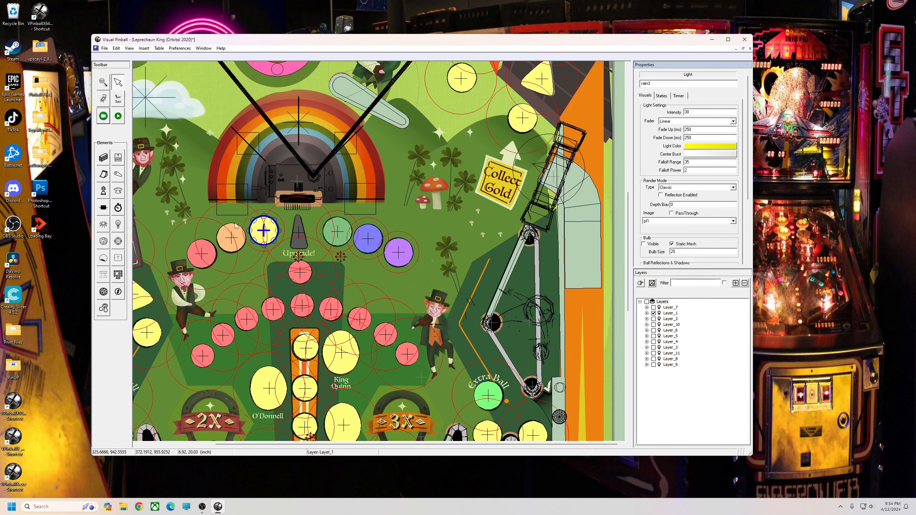
click(231, 237)
drag(697, 112, 674, 114)
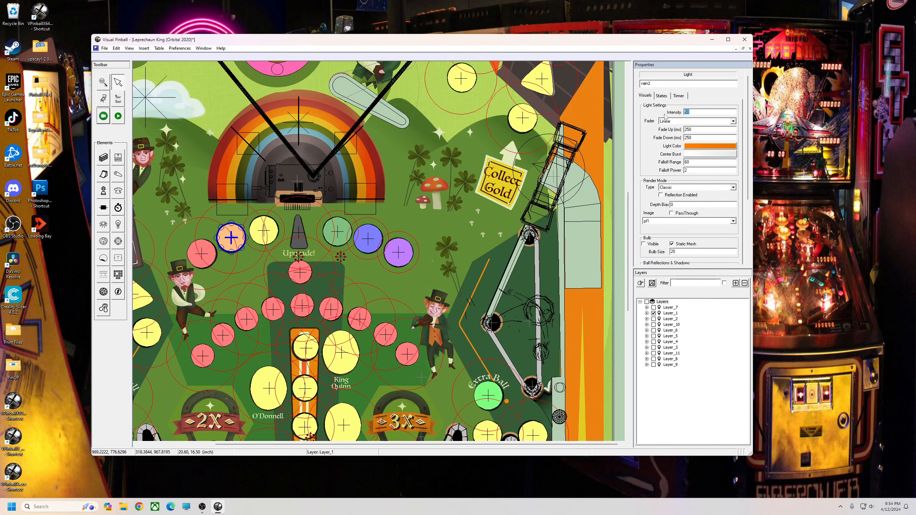
text(3)
text(35)
Set the intensity of the red rain1 insert light to 30 and its falloff range to 35
click(212, 251)
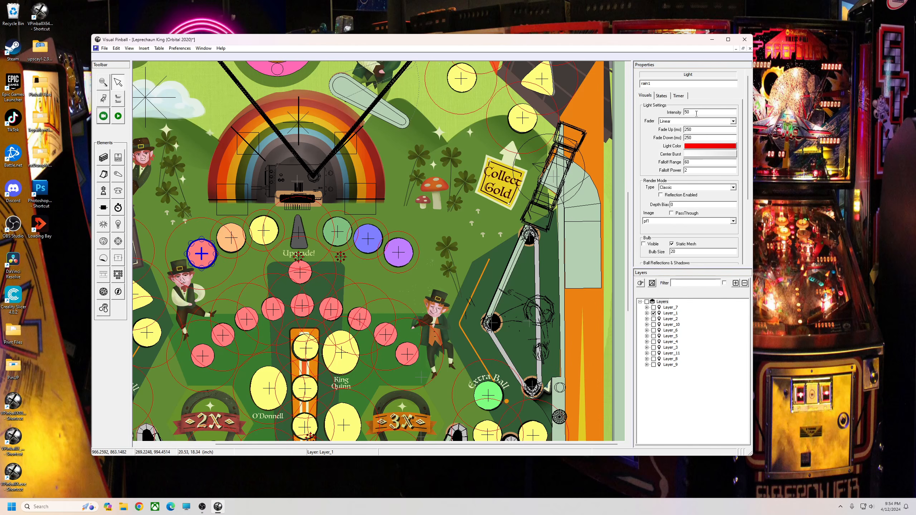
drag(697, 113, 651, 116)
text(35)
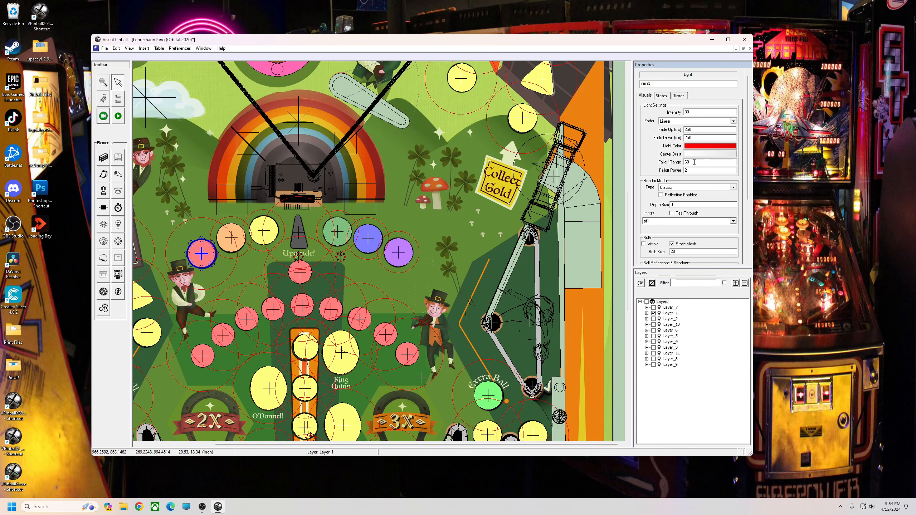
text(35)
Set the intensity of the grey arrow insert light above the Upgrade! text to 30 and its falloff range to 35
click(299, 226)
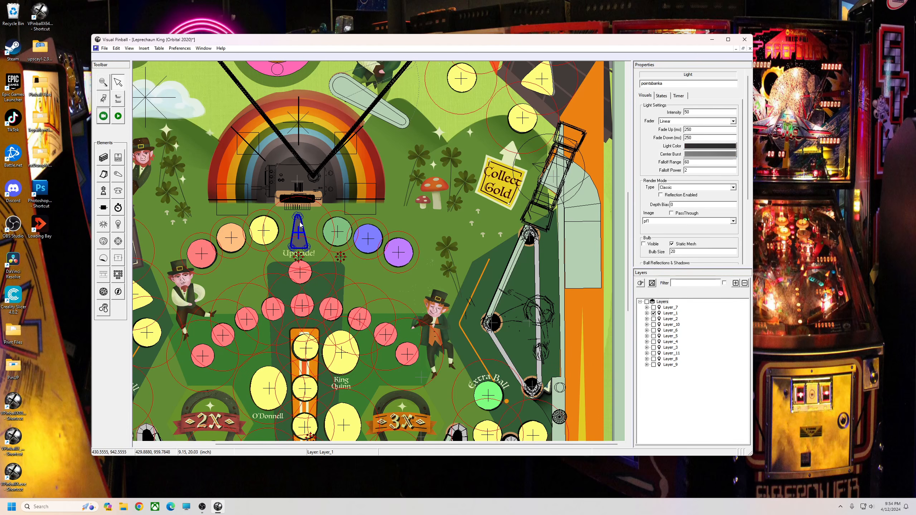
double_click(687, 112)
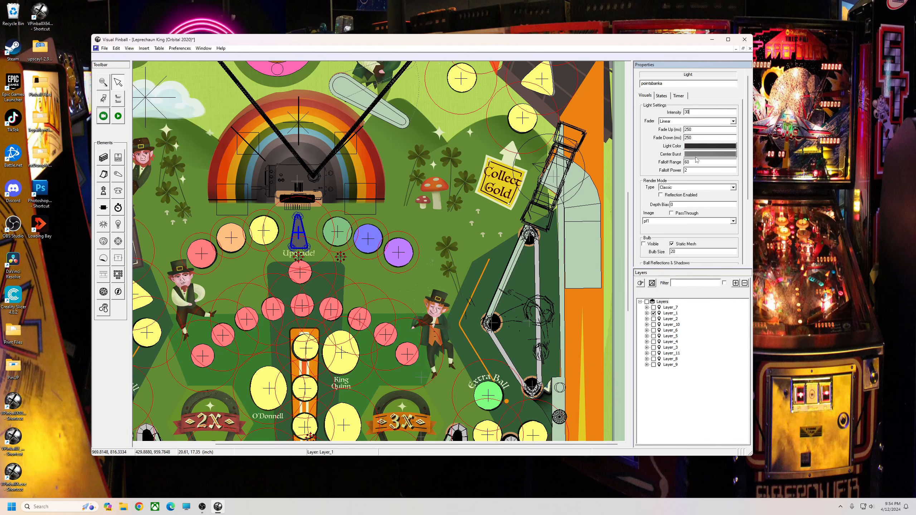
text(35)
Adjust the intensity of the red insert light below the Upgrade! text and set its falloff range to 30
click(304, 270)
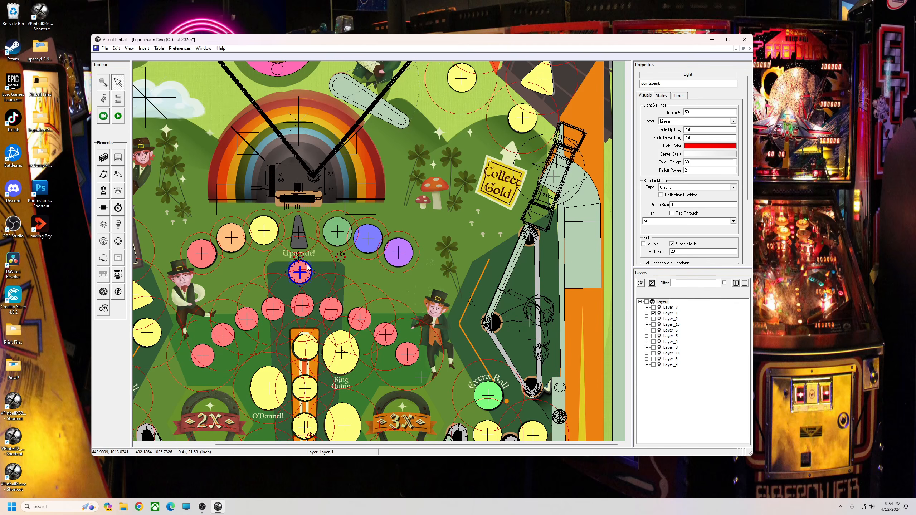
click(672, 113)
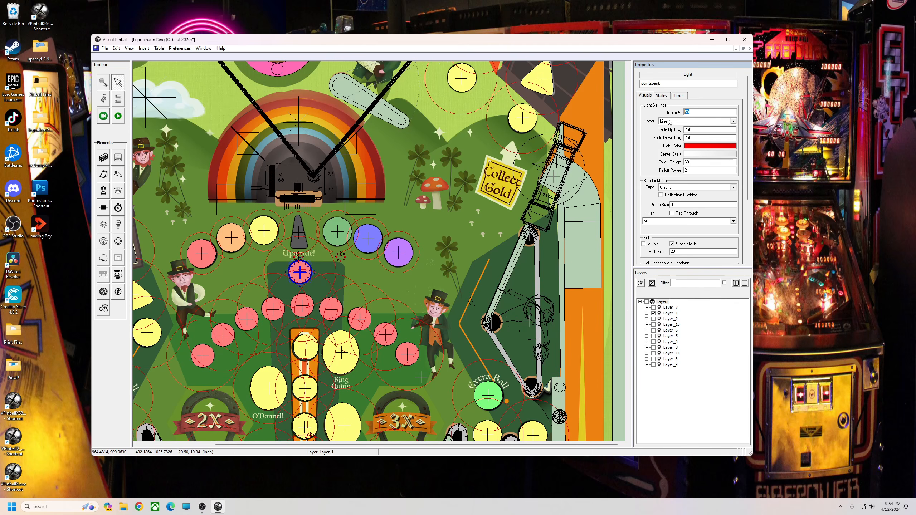
double_click(693, 163)
text(30)
click(695, 171)
Set the falloff range of the grey arrow insert light above the Upgrade! text to 30
click(301, 237)
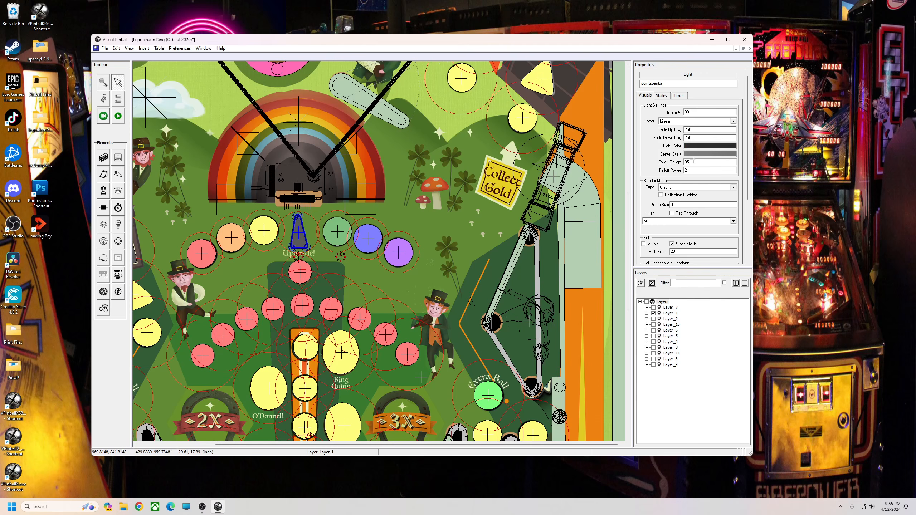
drag(694, 162, 661, 165)
text(30)
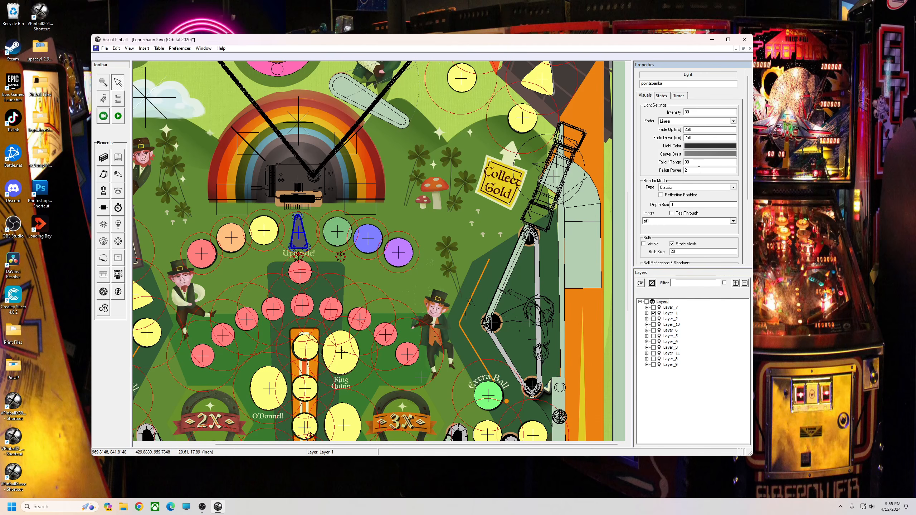
key(Return)
Check the purple rain6 light's falloff power, play-test the table to examine the insert glow, and return to the editor
click(398, 252)
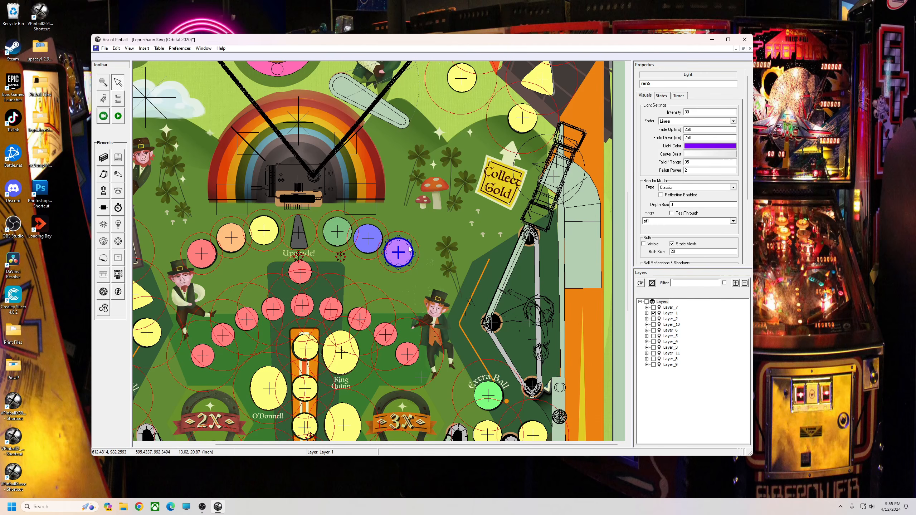
click(687, 168)
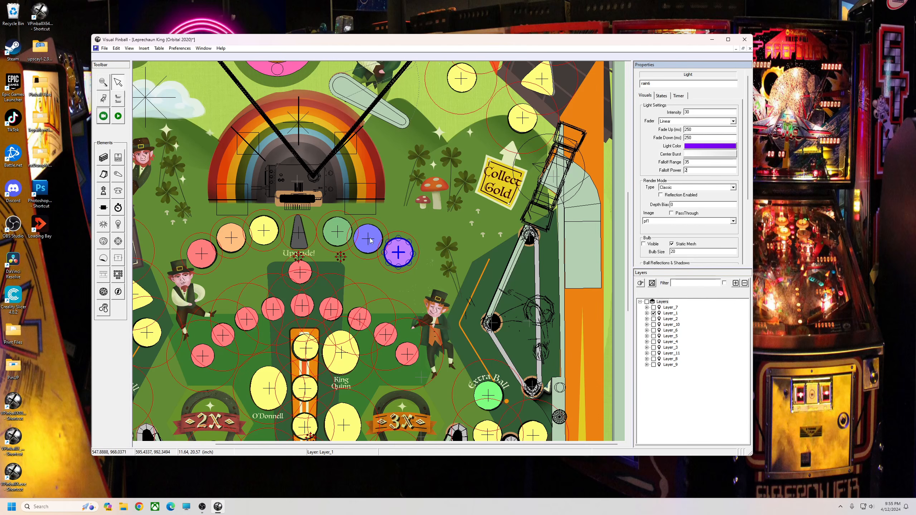
click(118, 119)
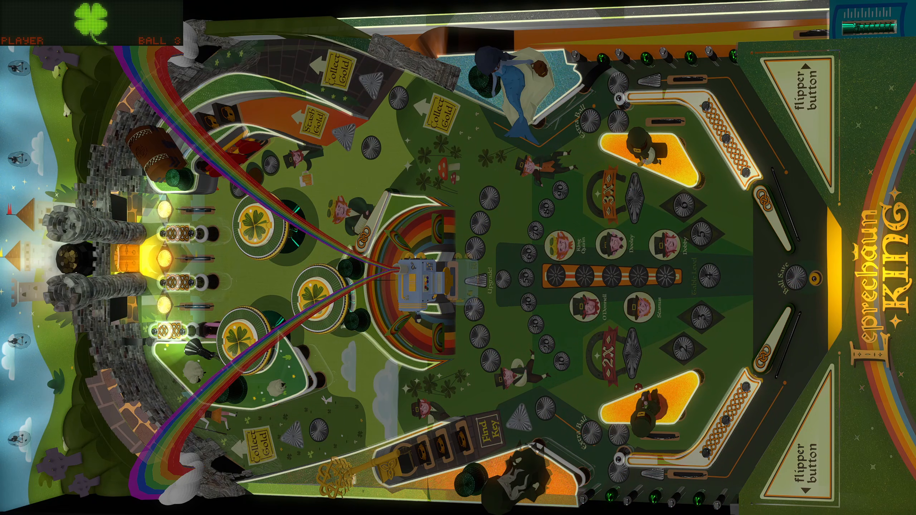
key(Escape)
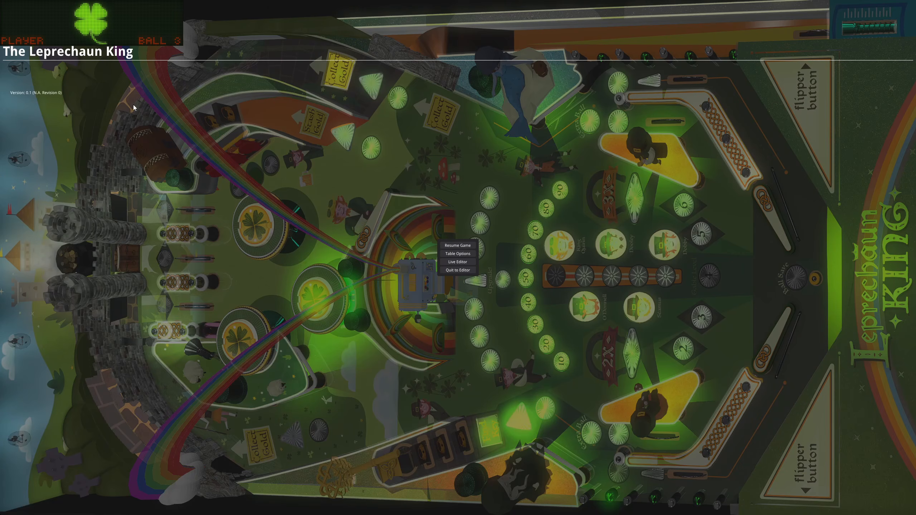
click(461, 248)
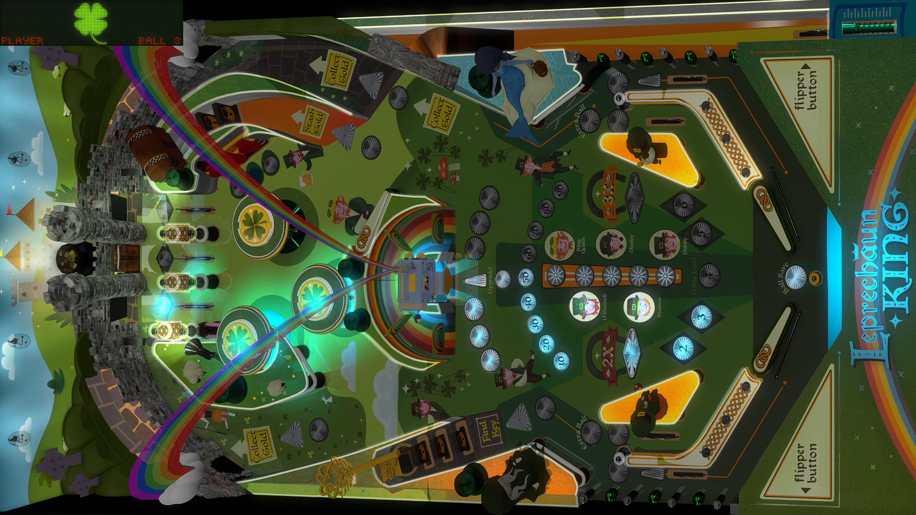
key(Escape)
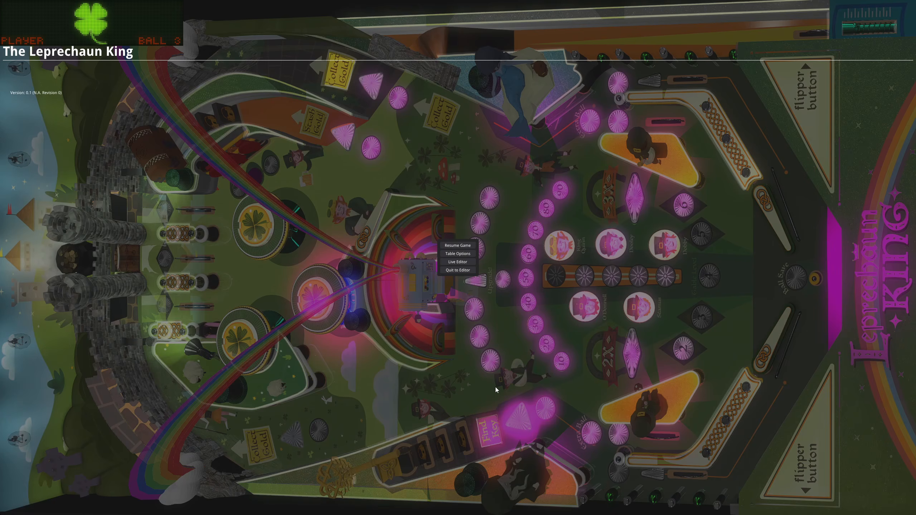
key(q)
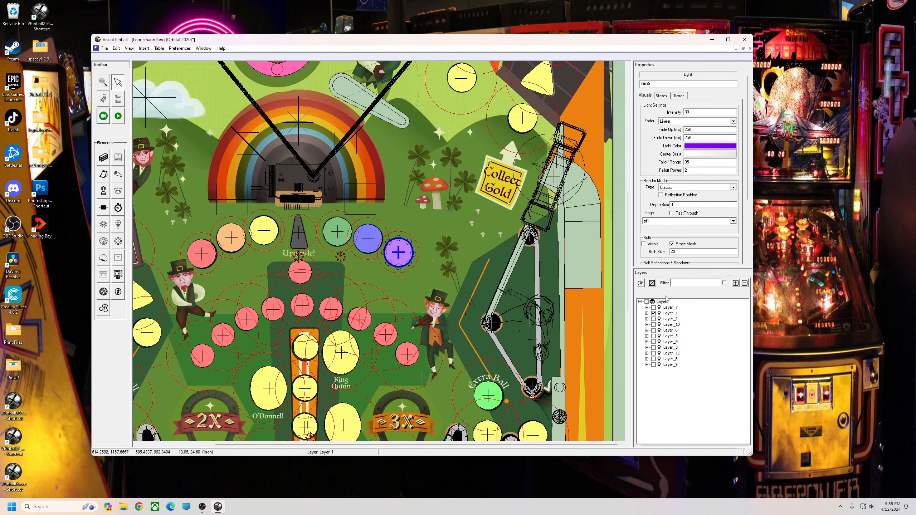
Examine the falloff power of the purple rain6 insert light and reposition the editor window on the desktop
click(428, 240)
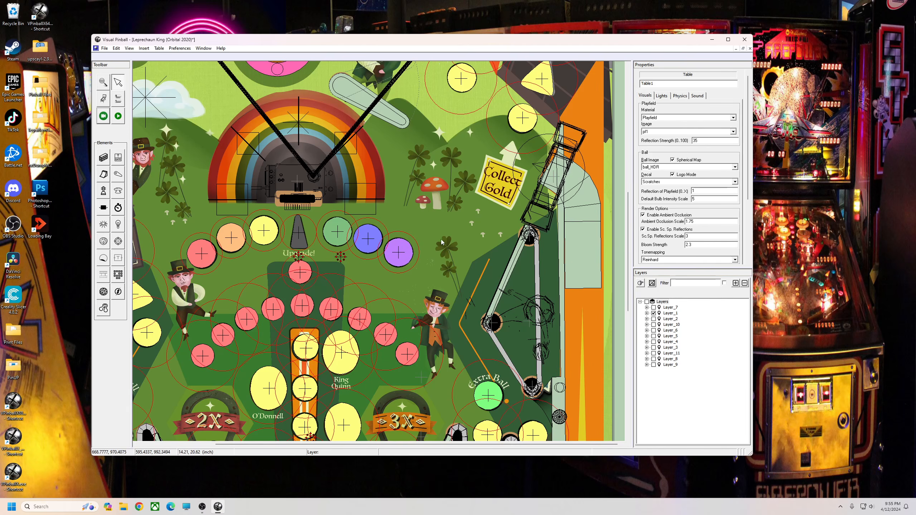
click(409, 249)
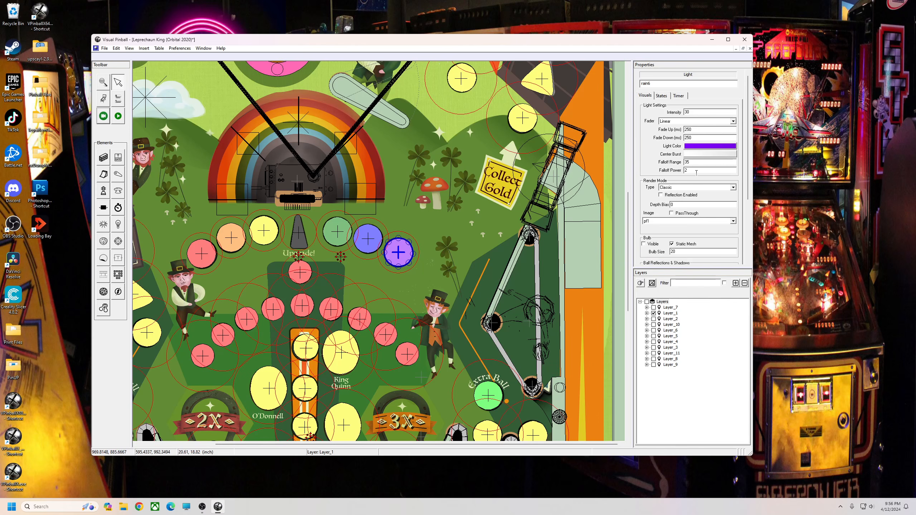
drag(697, 173, 670, 174)
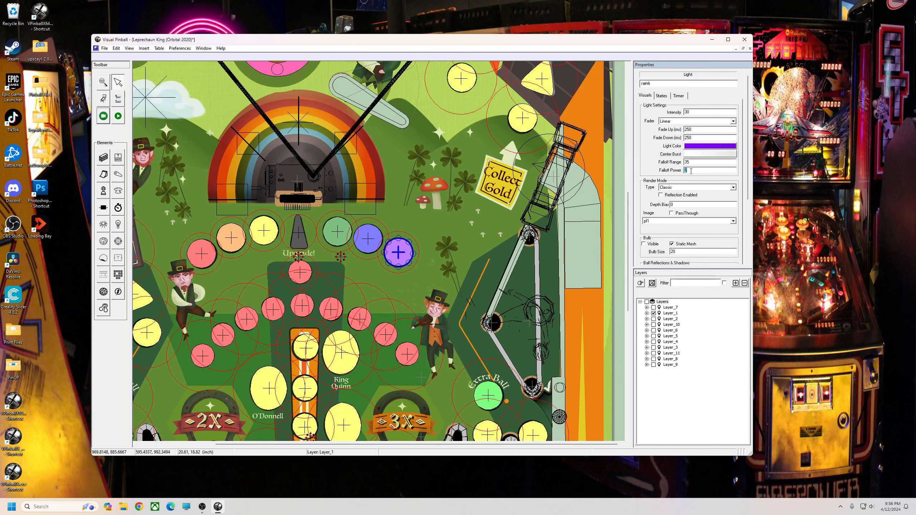
drag(489, 41, 540, 26)
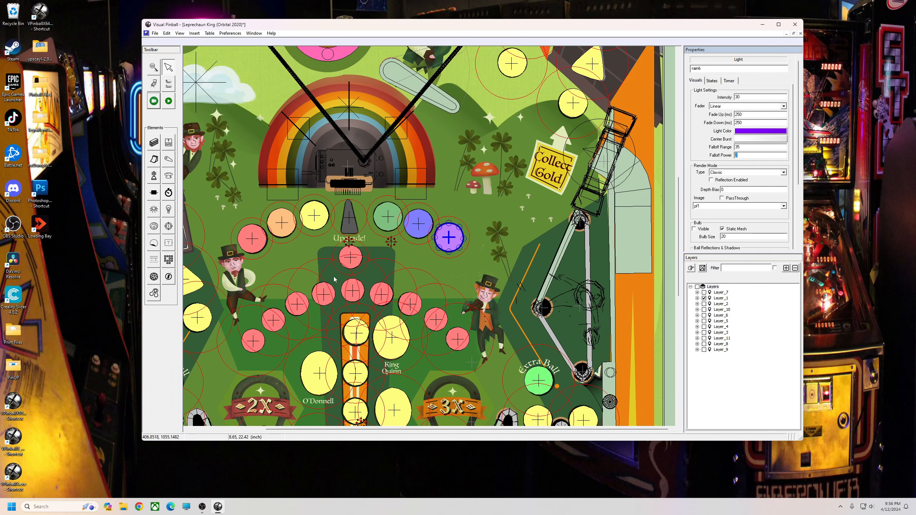
click(460, 264)
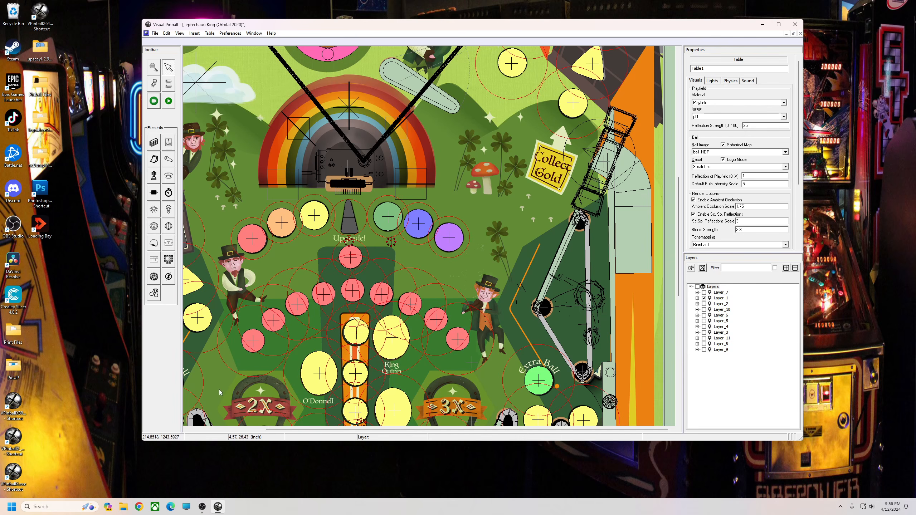
Set the falloff power of the arc of red inserts and the enclosed yellow inserts beneath it to 10
drag(215, 394, 220, 294)
drag(283, 272, 495, 285)
drag(514, 252, 514, 249)
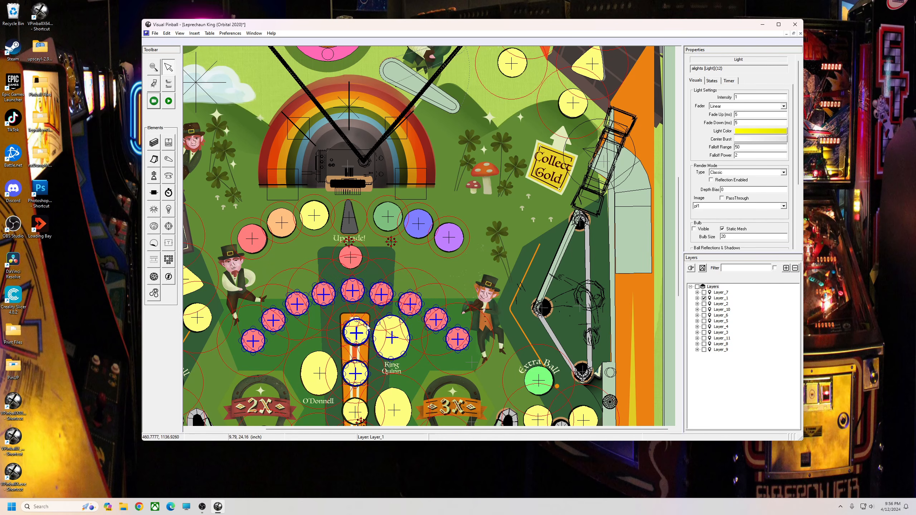
click(743, 155)
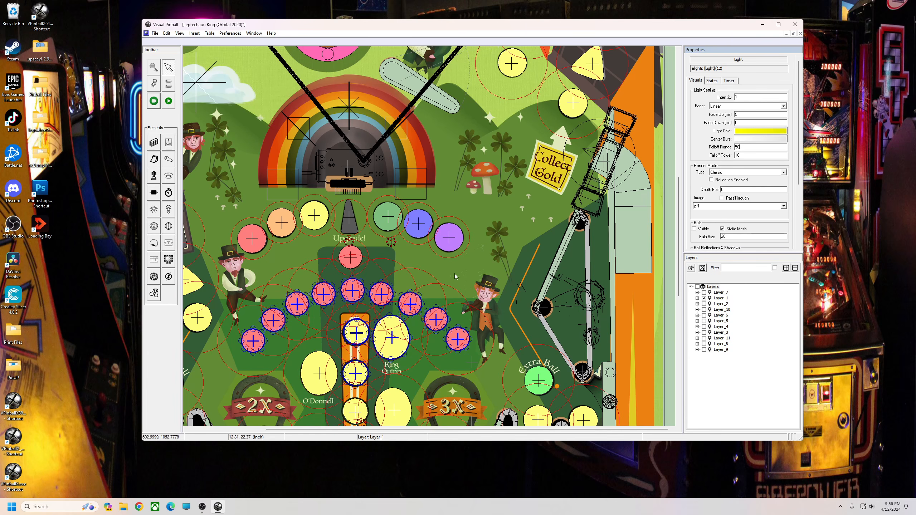
click(471, 269)
Play-test the table to examine the glow of the arc inserts with the new falloff power
click(168, 100)
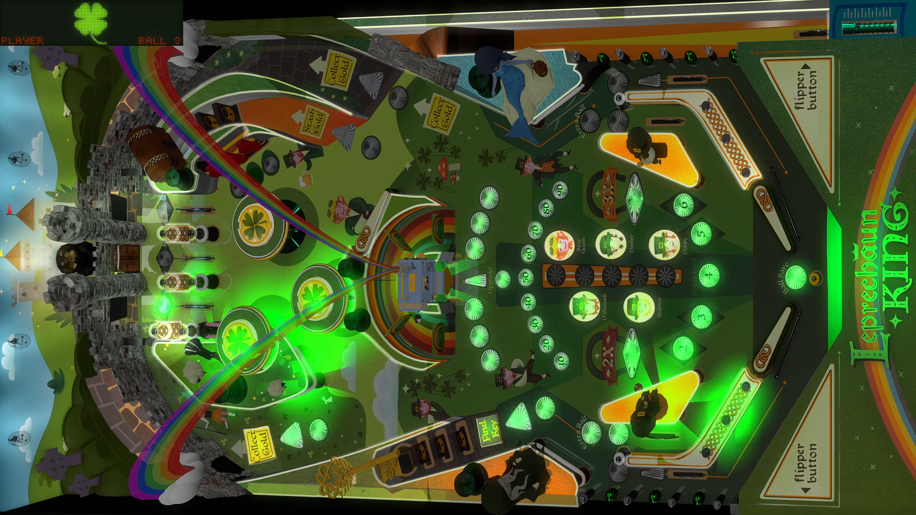
key(alt+Tab)
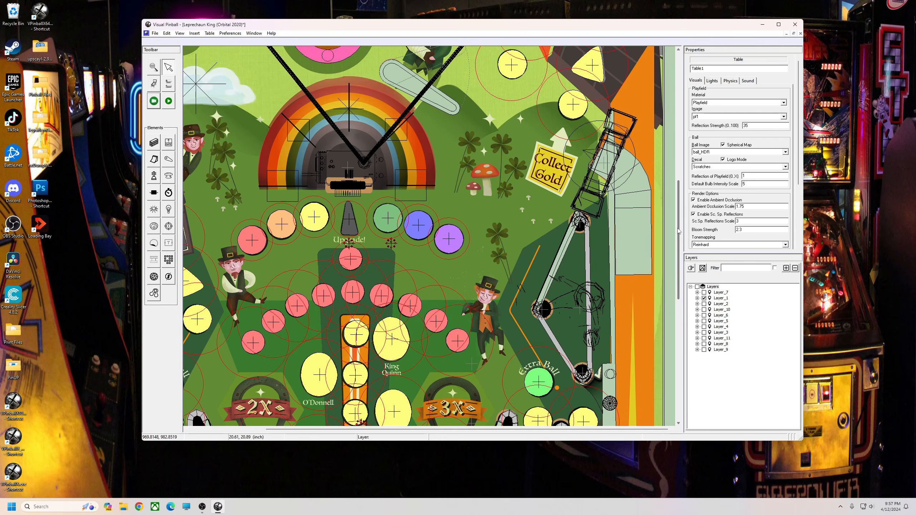
Set the falloff power of the 13 yellow inserts in the lower middle of the playfield to 10
scroll(678, 231, down, 5)
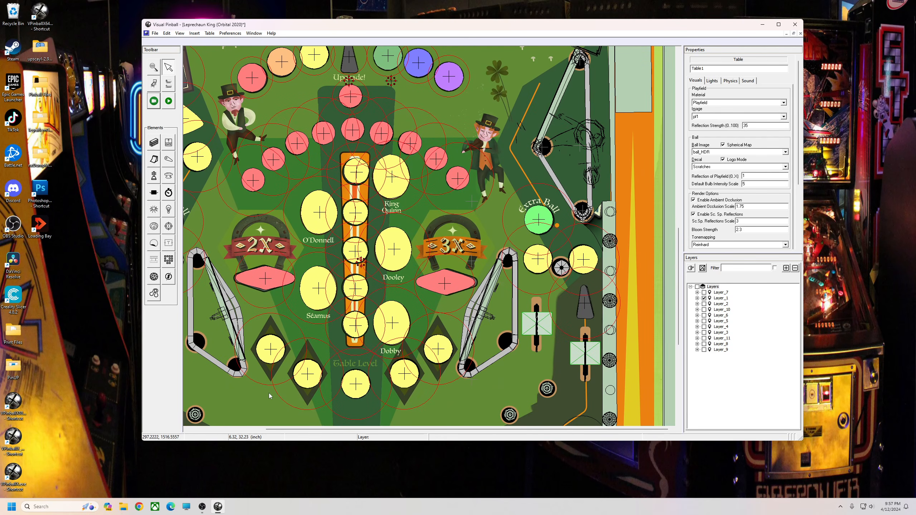
scroll(270, 390, down, 4)
drag(236, 292, 468, 58)
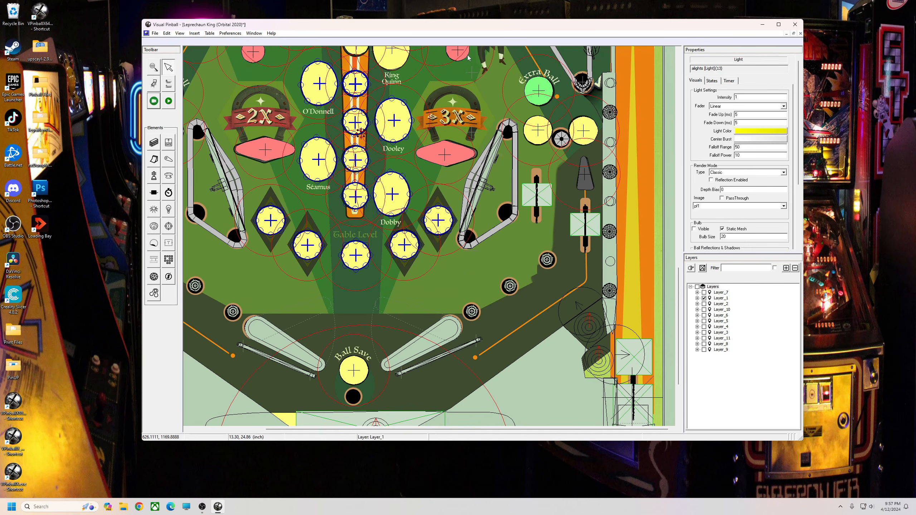
double_click(745, 157)
text(1)
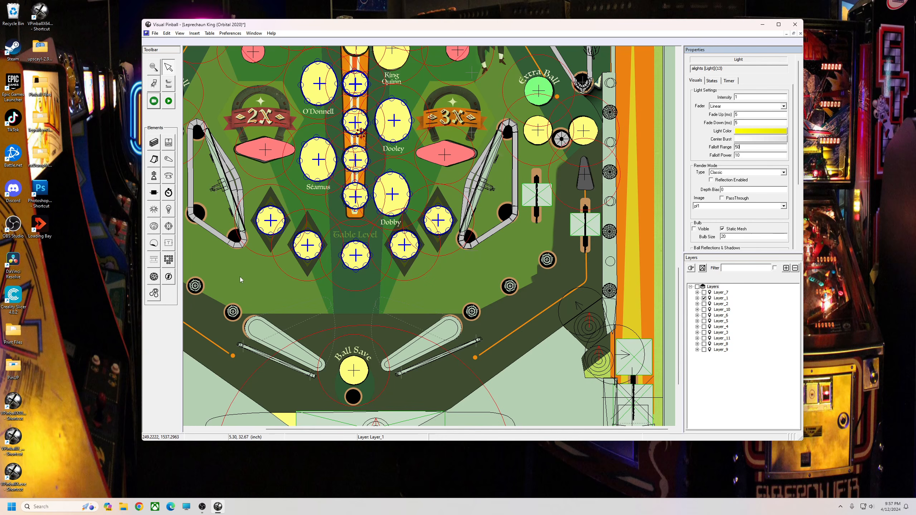
Set the falloff power of the two yellow lane inserts beside the right slingshot to 10
click(465, 158)
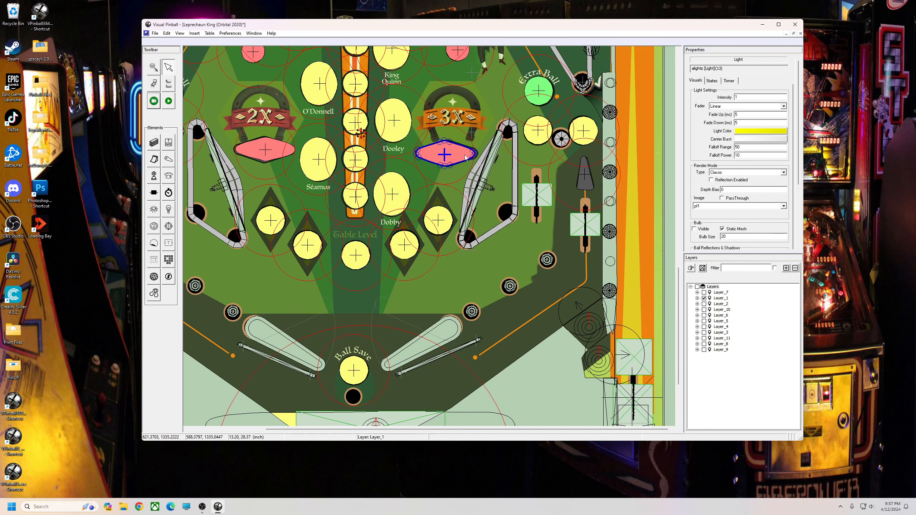
click(543, 138)
drag(742, 156, 699, 156)
click(590, 138)
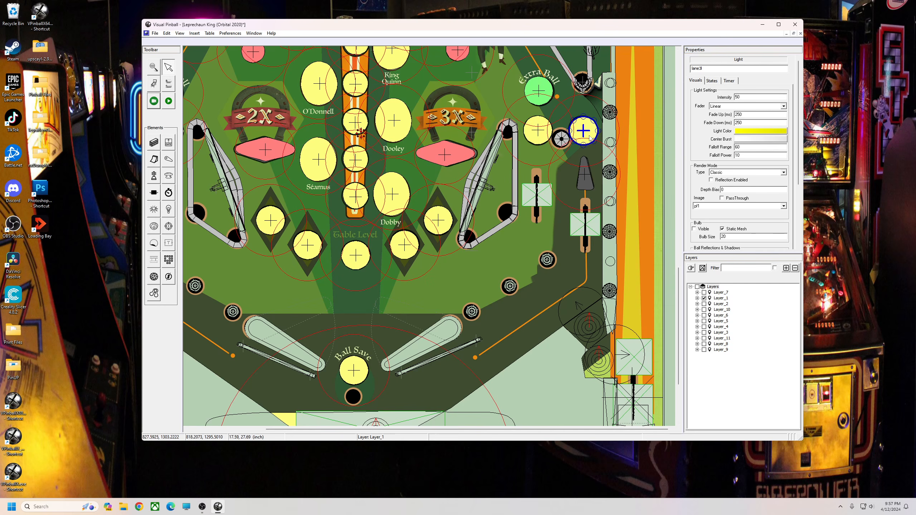
double_click(754, 156)
text(1)
Set the falloff power of the right green Extra Ball insert and the red insert below the 2X horseshoe to 10
click(546, 92)
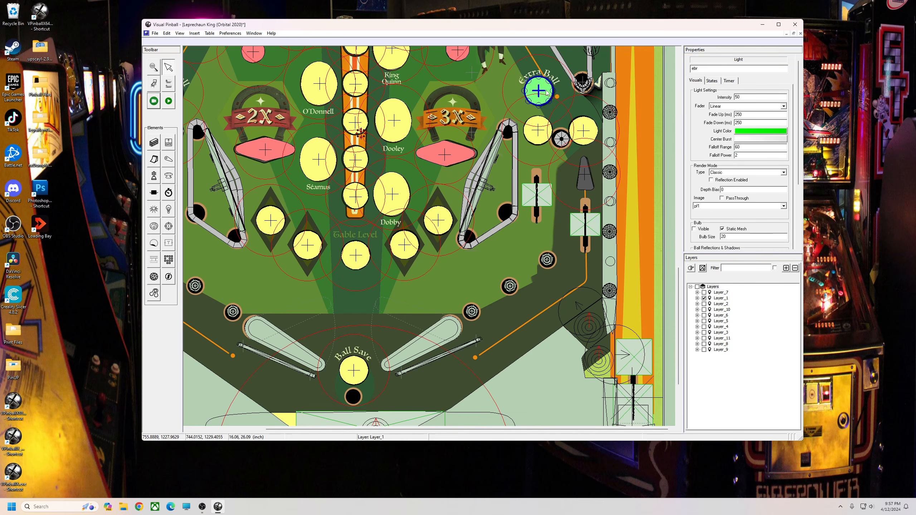
double_click(755, 156)
text(10)
click(276, 150)
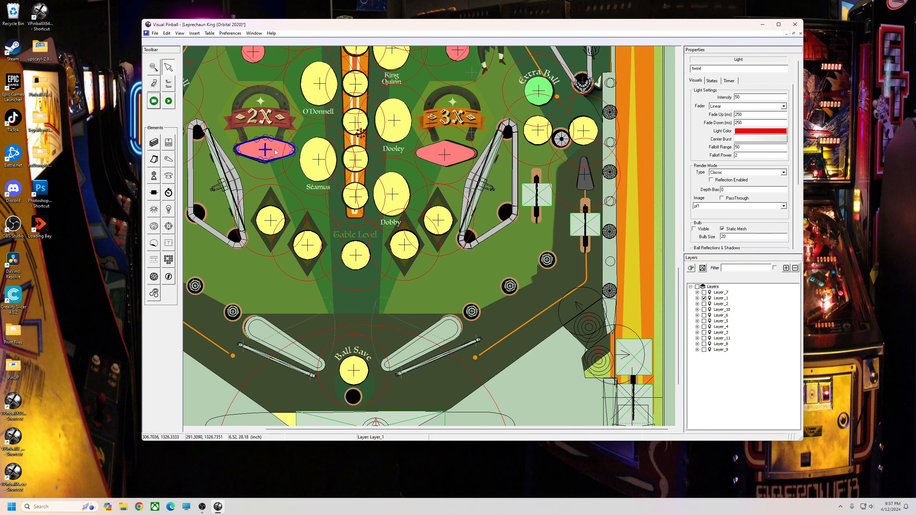
click(743, 156)
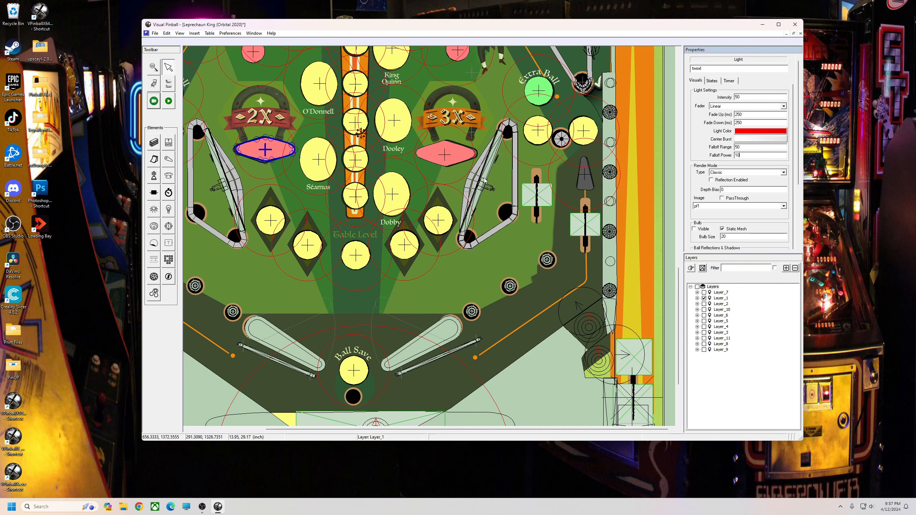
Set the falloff power of the two yellow left lane inserts and the left green Extra Ball insert to 10
drag(499, 429, 422, 430)
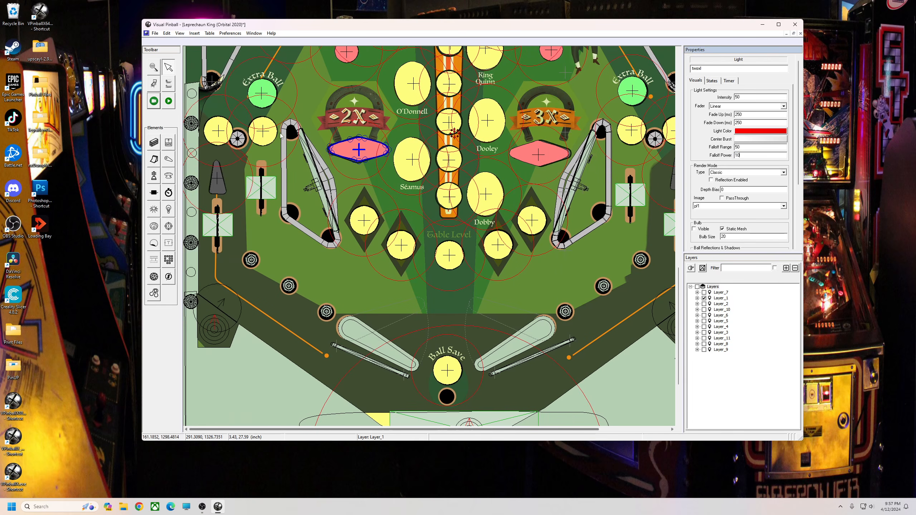
click(276, 132)
click(692, 153)
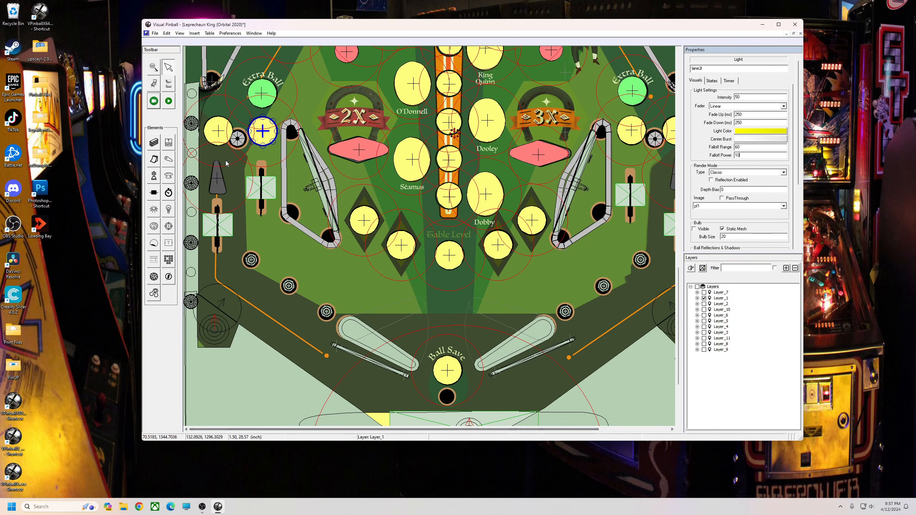
click(226, 137)
drag(743, 156, 681, 158)
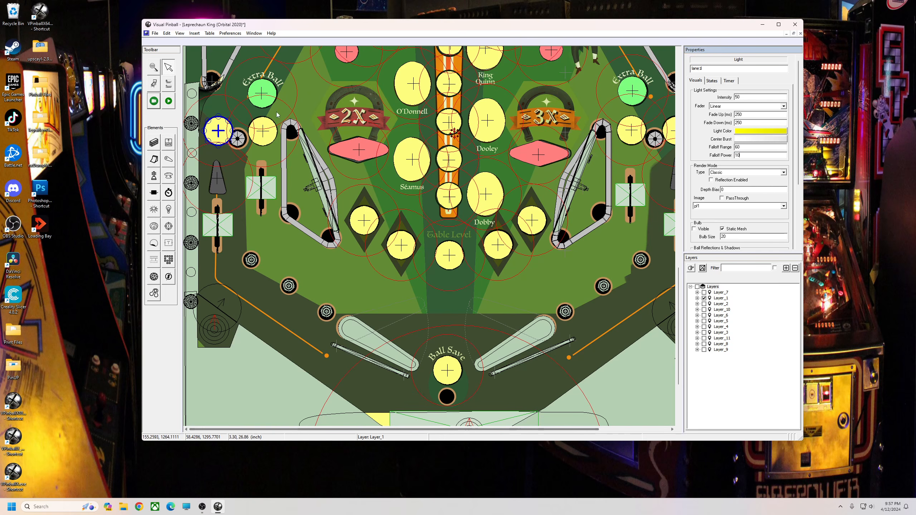
text(10)
click(262, 94)
drag(743, 156, 672, 158)
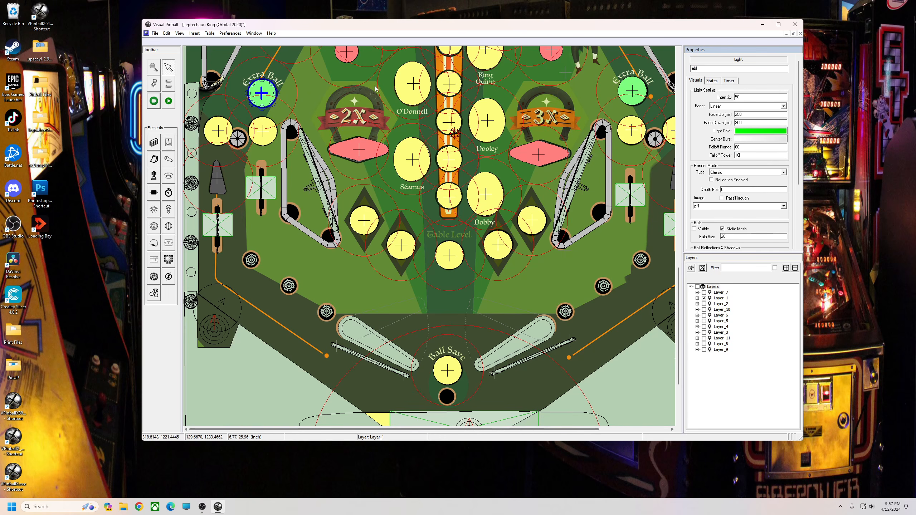
click(352, 56)
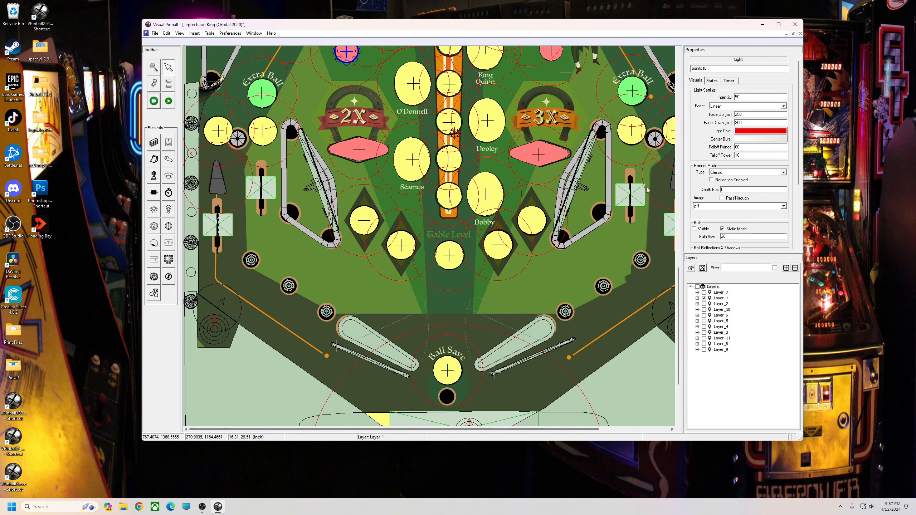
Set the falloff power of the round and triangular yellow inserts above the left Extra Ball insert to 10
drag(678, 288, 690, 234)
click(291, 201)
drag(747, 155, 686, 155)
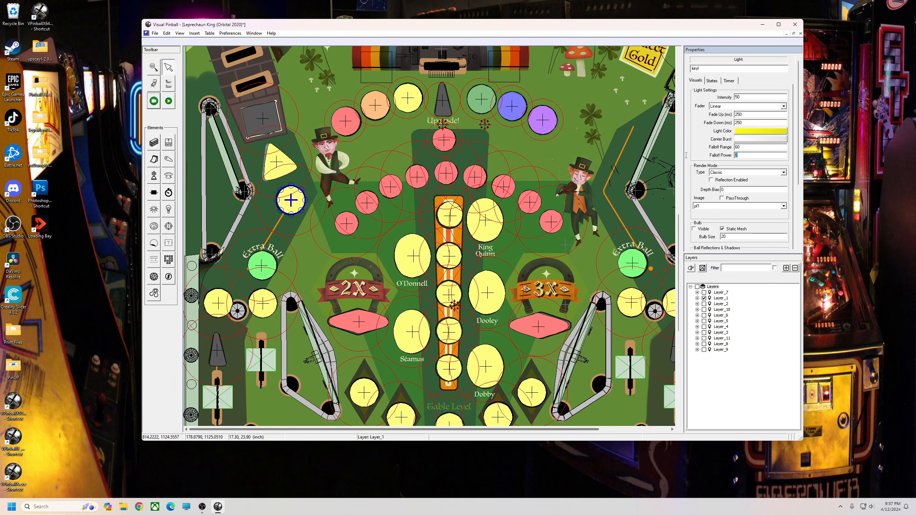
text(10)
click(277, 163)
drag(748, 156, 681, 155)
text(1)
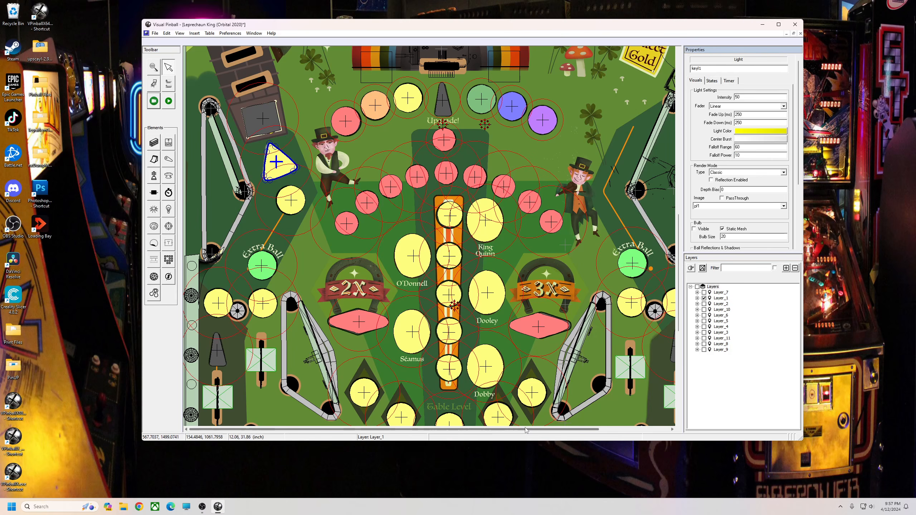
drag(528, 429, 597, 434)
click(560, 263)
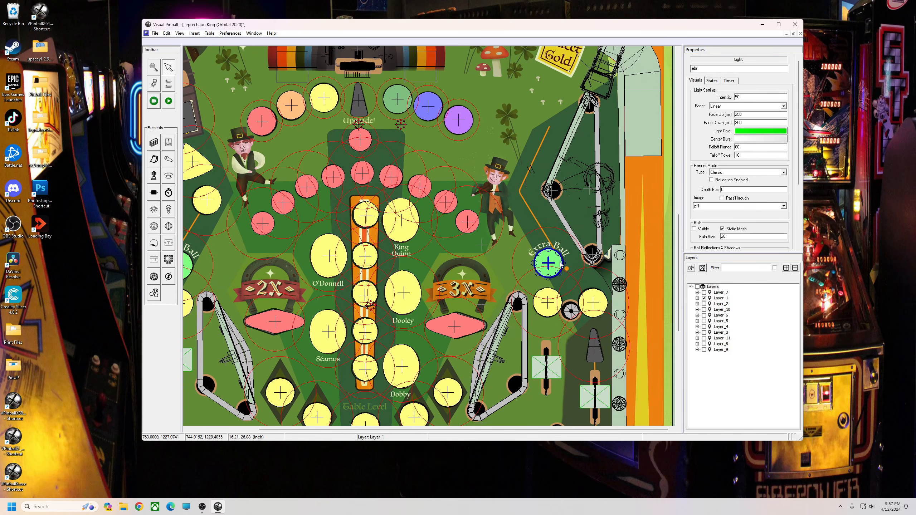
Play-test the table to examine the glow of all the adjusted inserts, and return to the editor
click(171, 103)
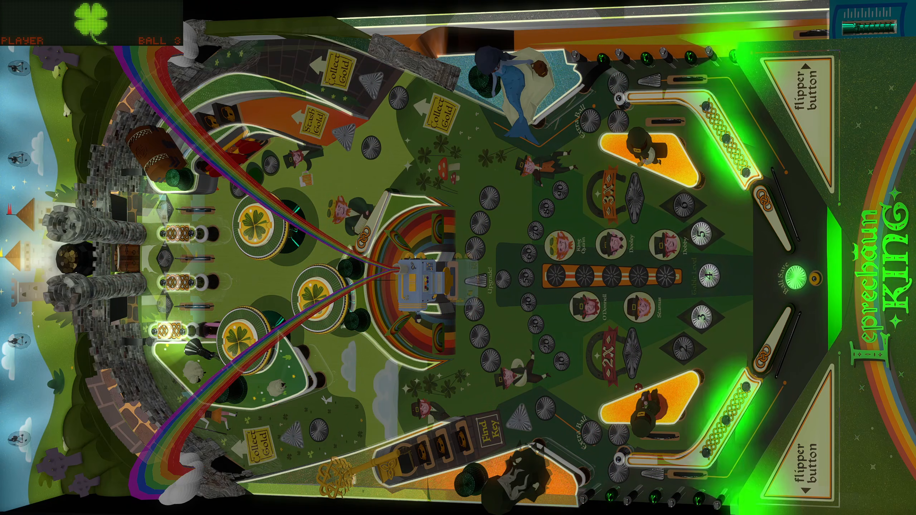
key(Escape)
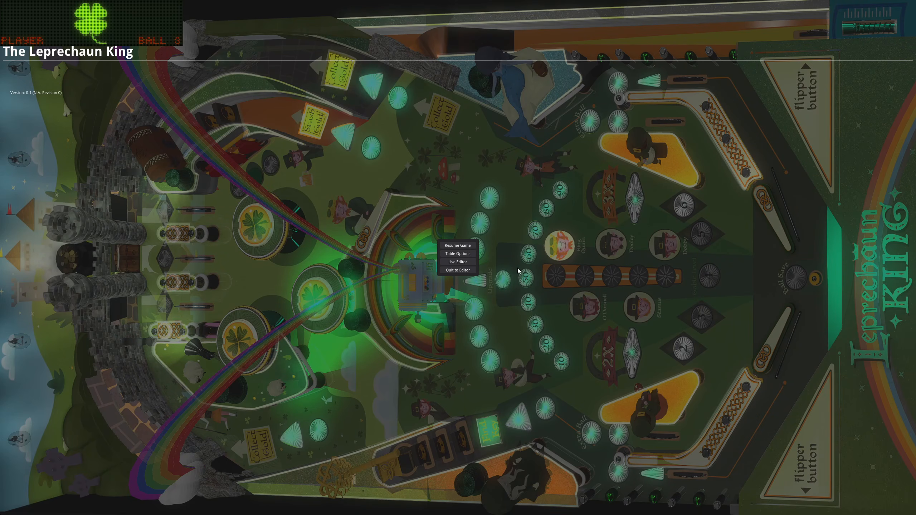
key(q)
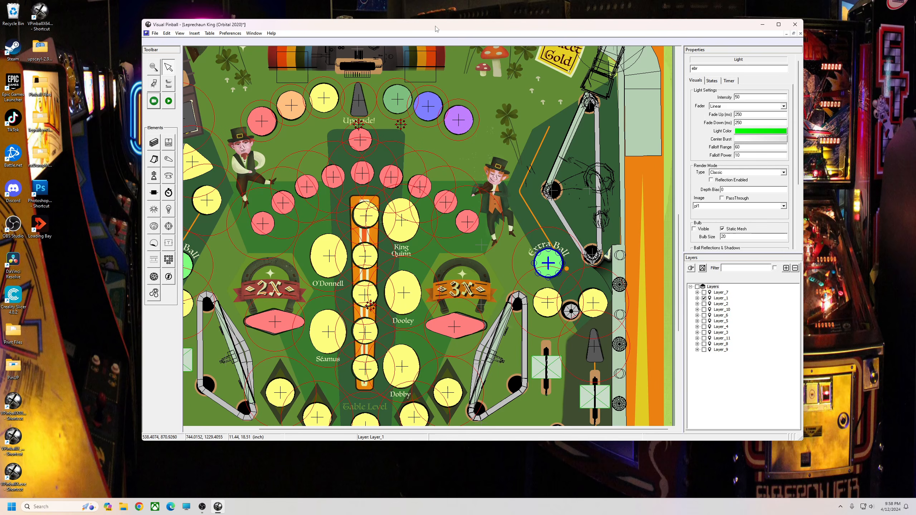
Reposition the editor window and close Visual Pinball without saving the Leprechaun King table
drag(437, 29, 468, 46)
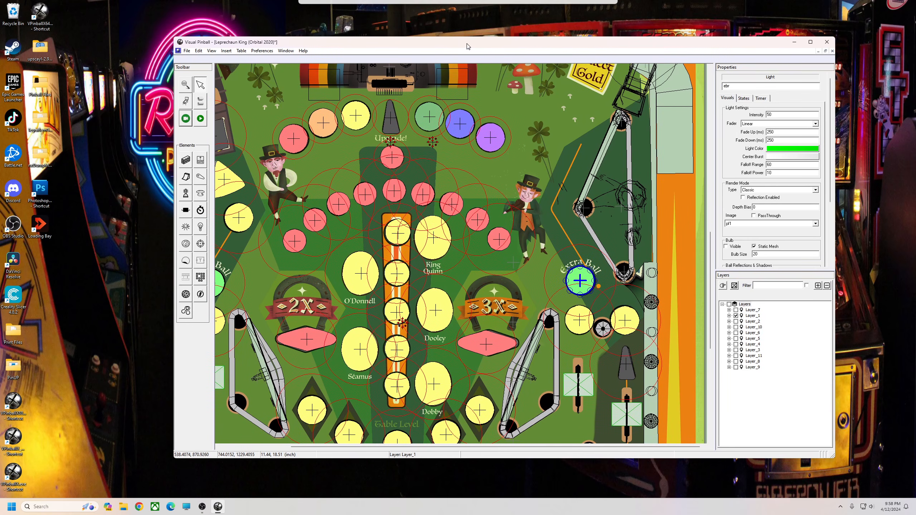
click(826, 42)
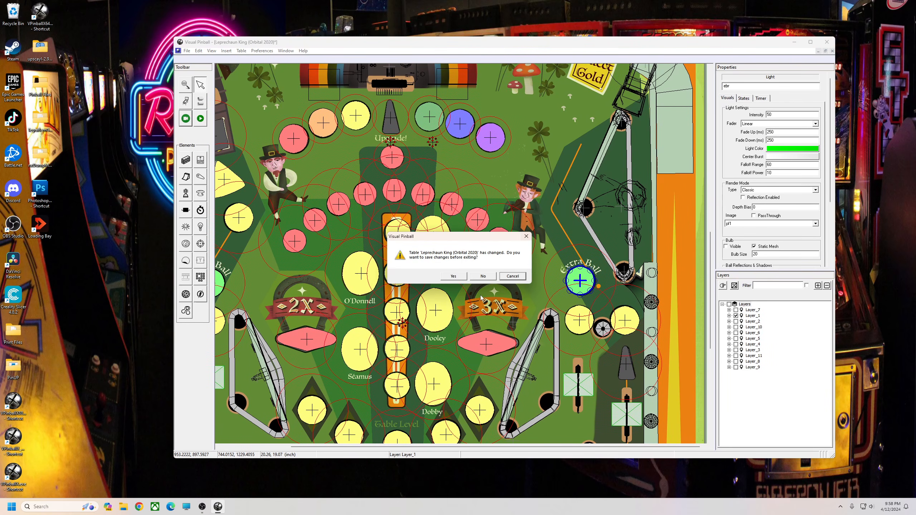
click(486, 278)
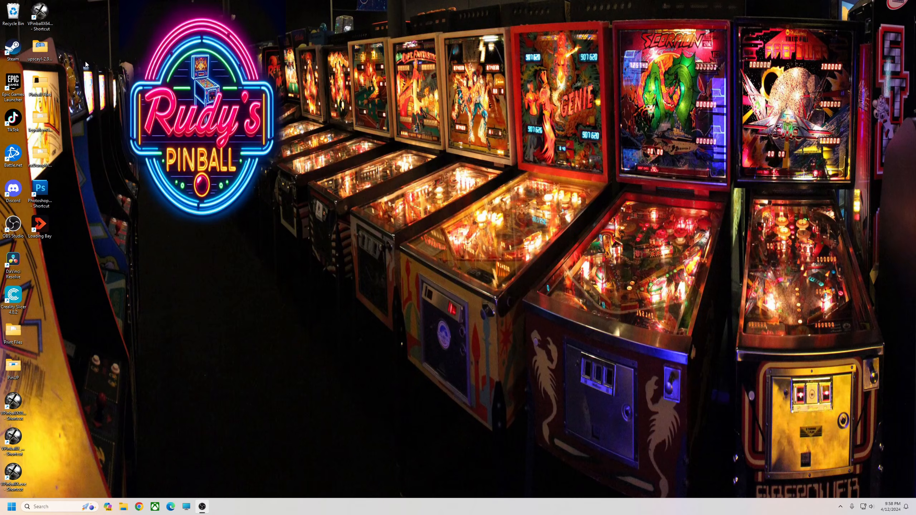
Restart Visual Pinball, load the Batman The Dark Knight (Stern 2008) table, play it to examine its lighting, and return to the editor
double_click(40, 14)
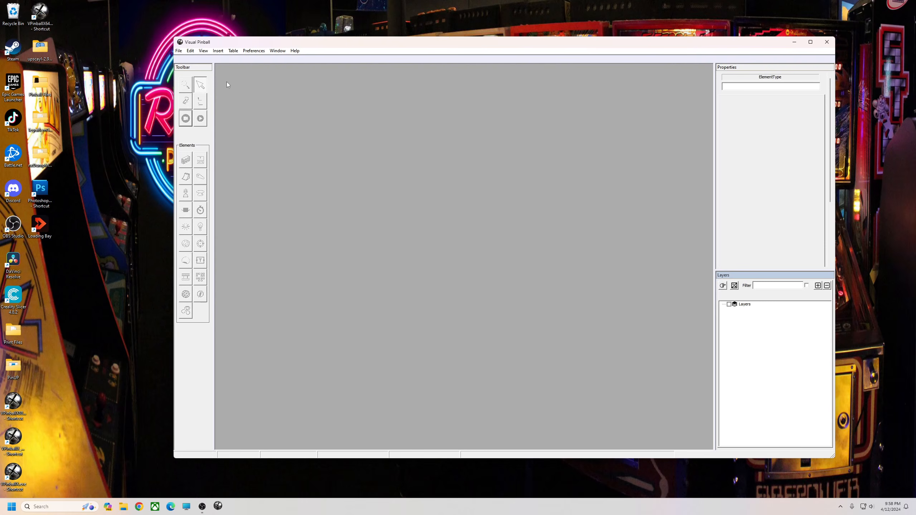
click(179, 50)
click(255, 150)
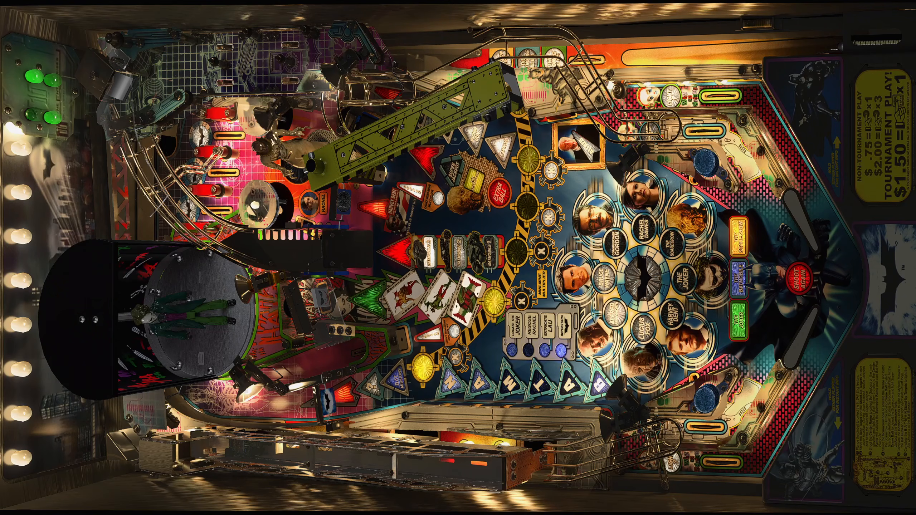
key(Escape)
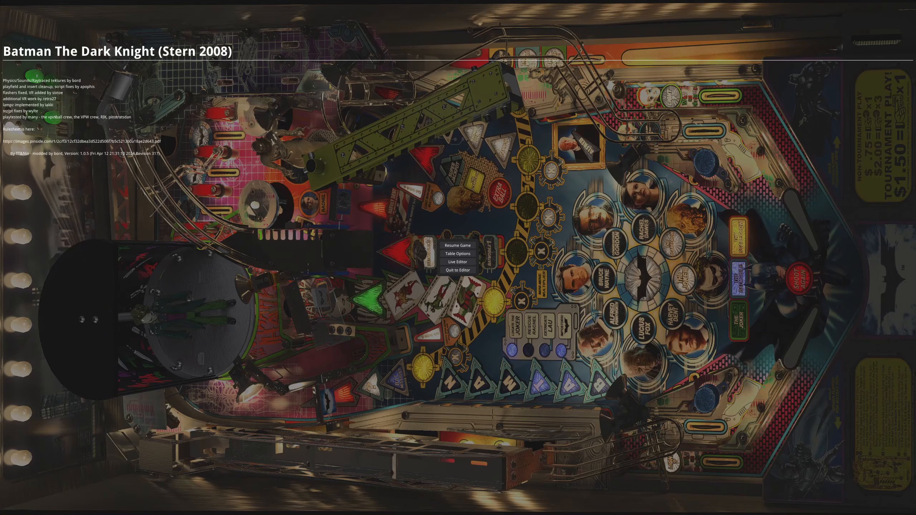
key(q)
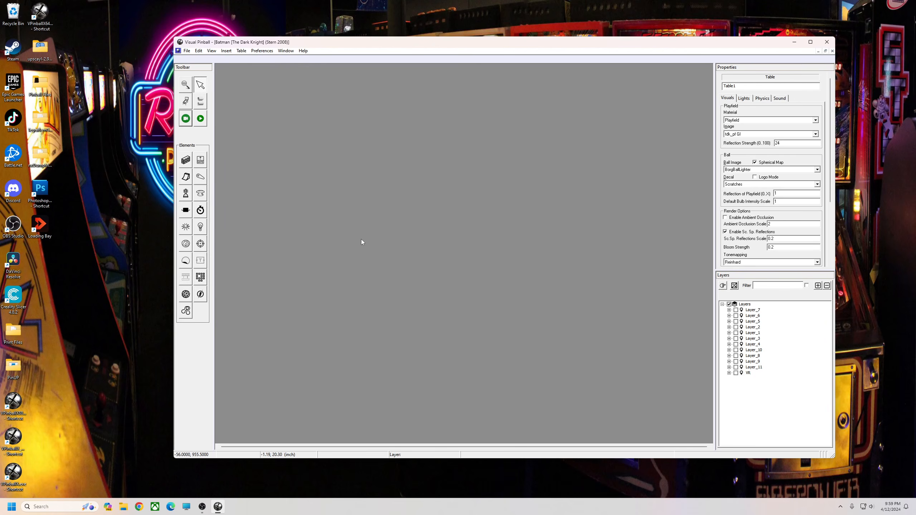
Check what Layer_7 contains, then hide it and show only Layer_6 with the general illumination lights
click(735, 311)
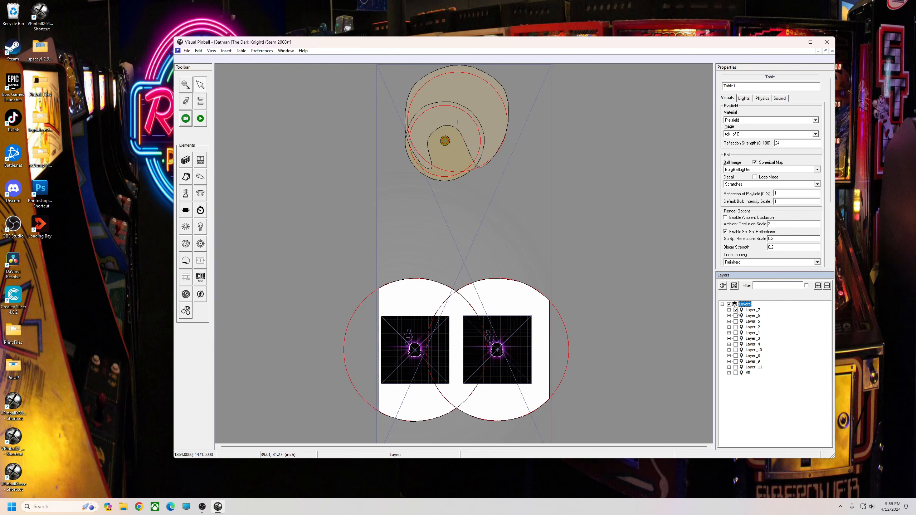
click(740, 311)
click(736, 310)
click(736, 316)
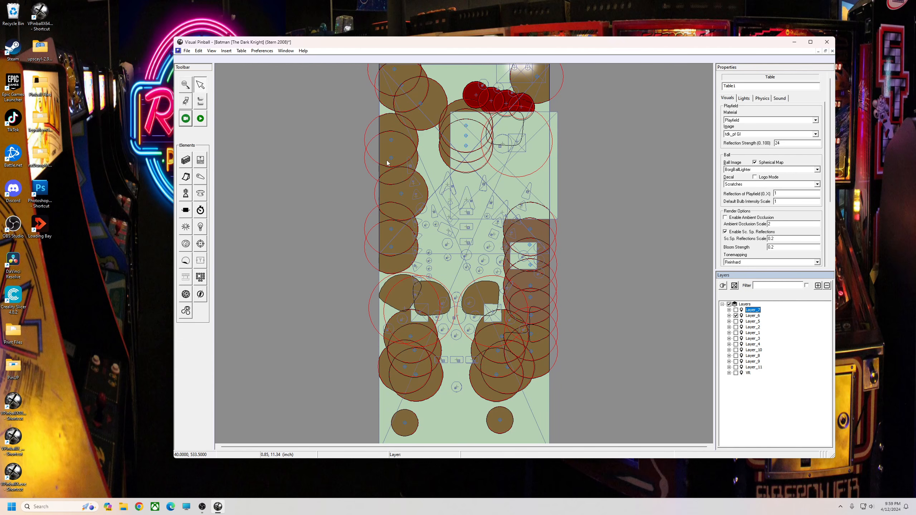
Examine the intensity, fade and falloff settings of the GI light group on Layer_6
key(ctrl+a)
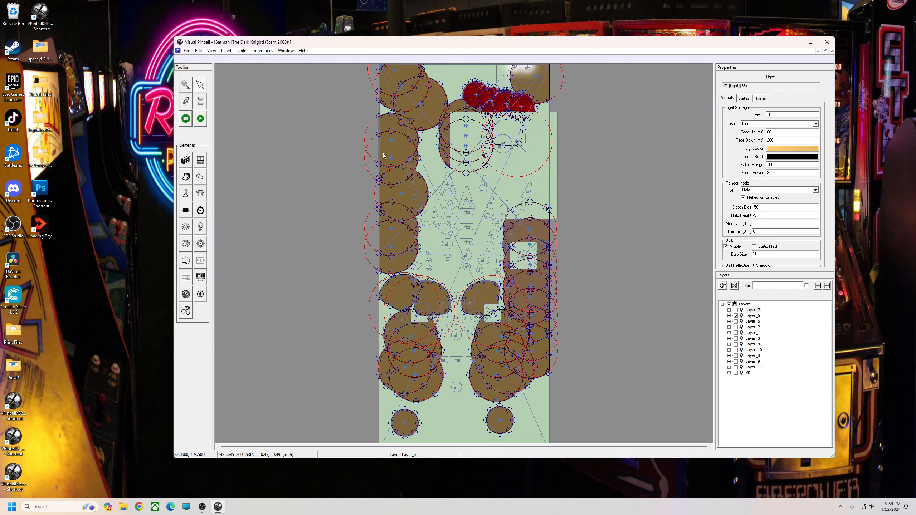
click(329, 153)
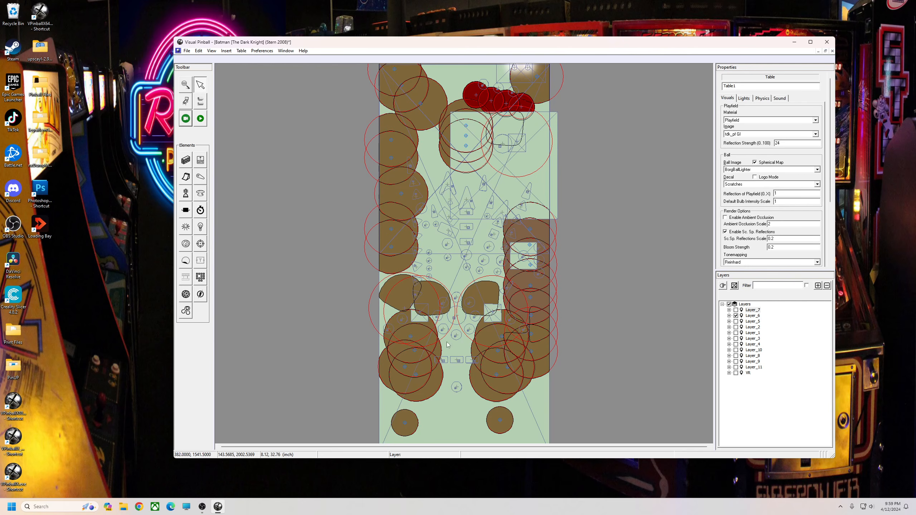
click(434, 386)
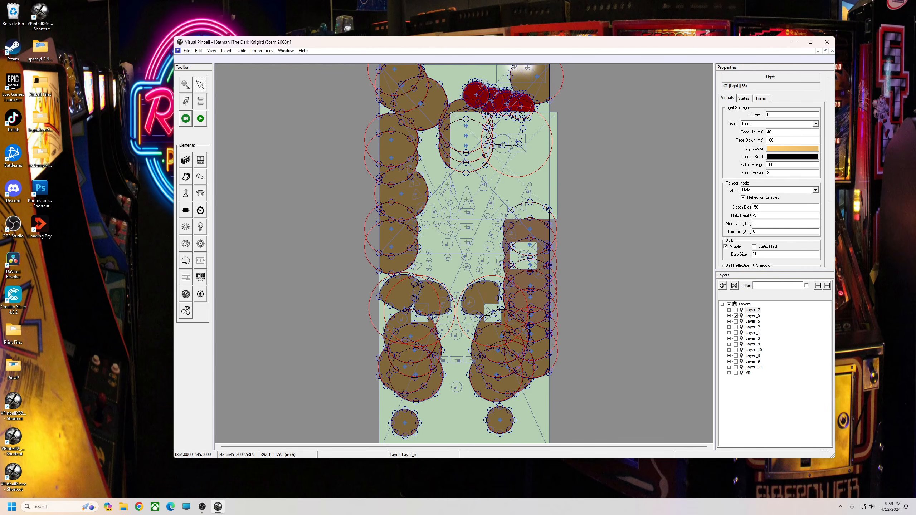
click(327, 265)
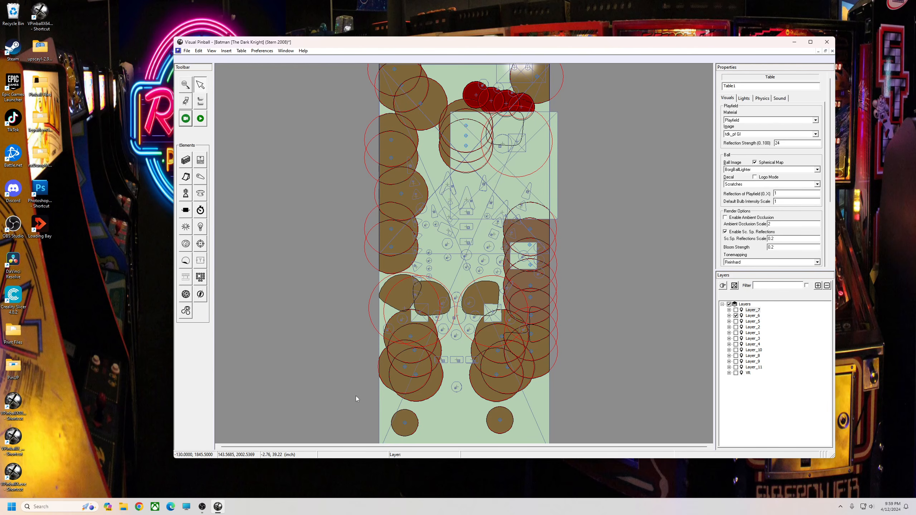
Expand Layer_6 and examine which overlapping lights make up the lower-left cluster near the flippers, including Light11
click(729, 316)
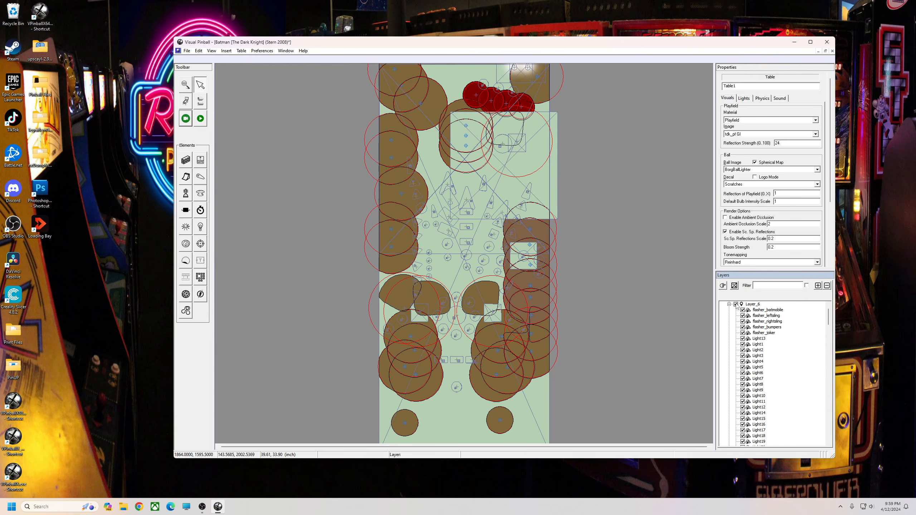
click(409, 375)
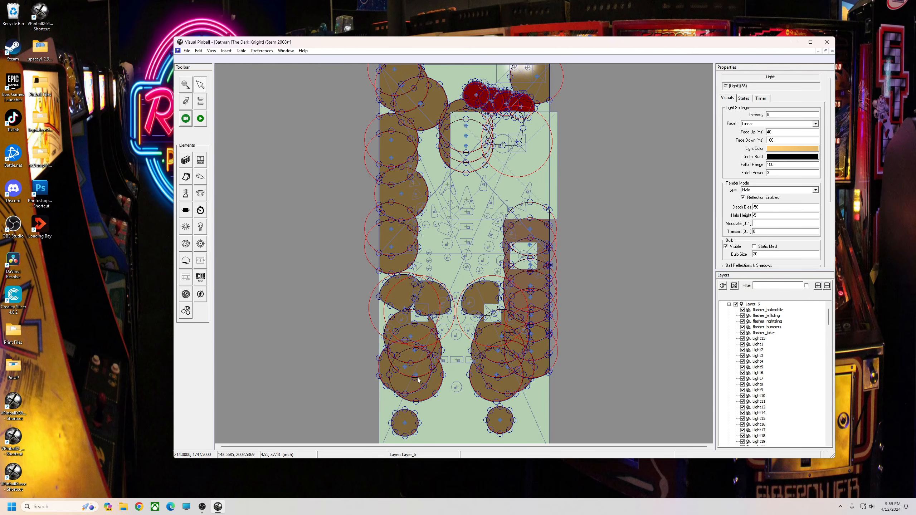
right_click(395, 382)
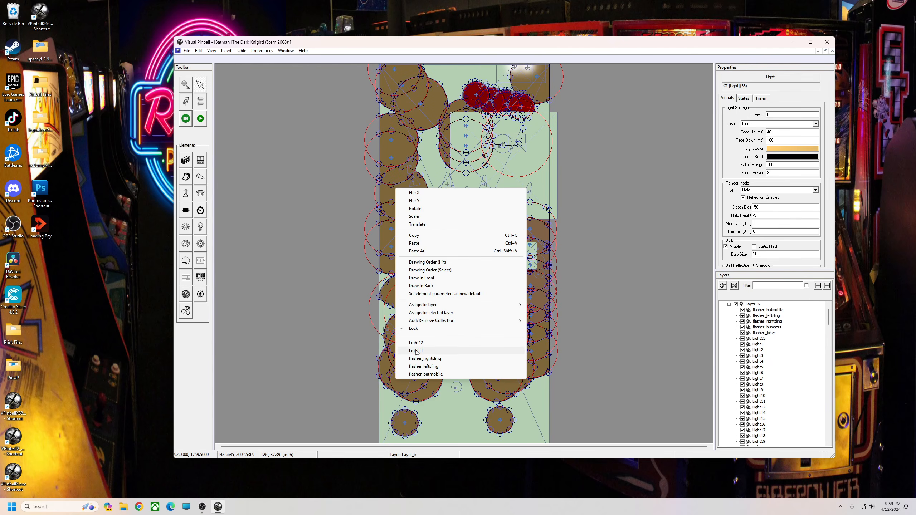
click(415, 351)
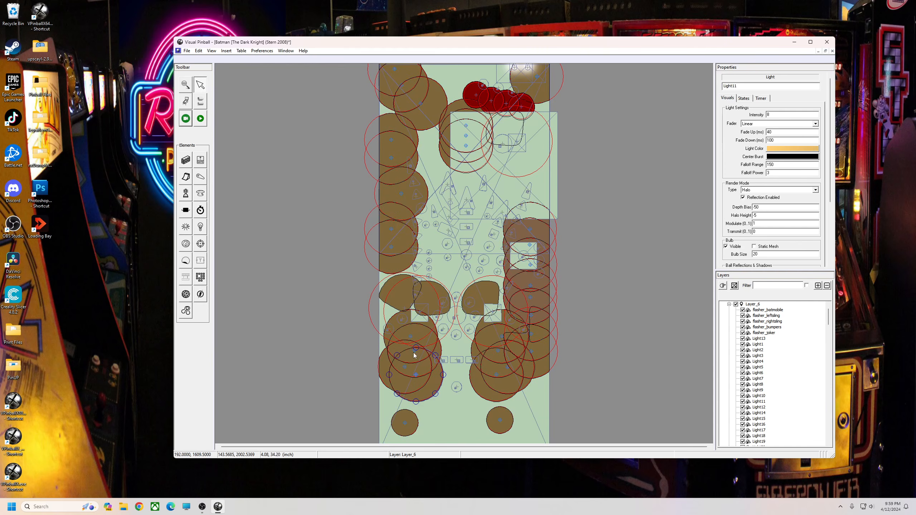
right_click(411, 393)
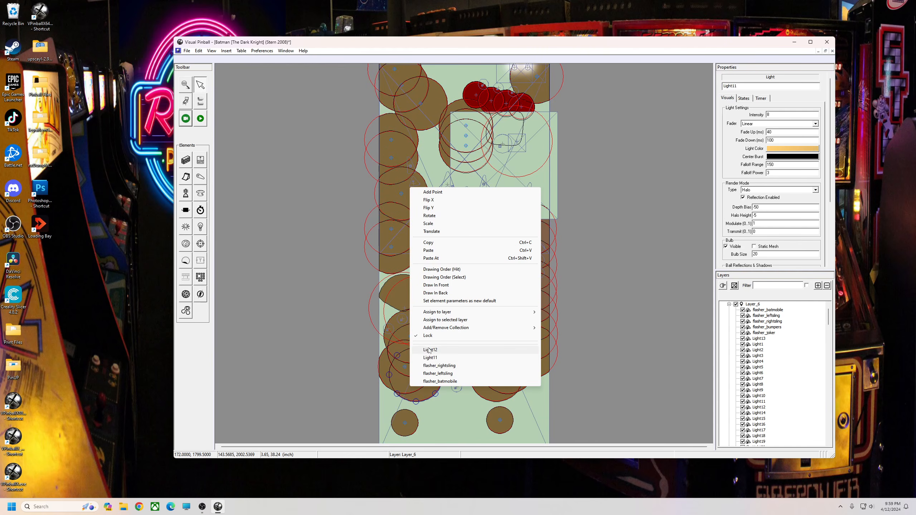
right_click(396, 343)
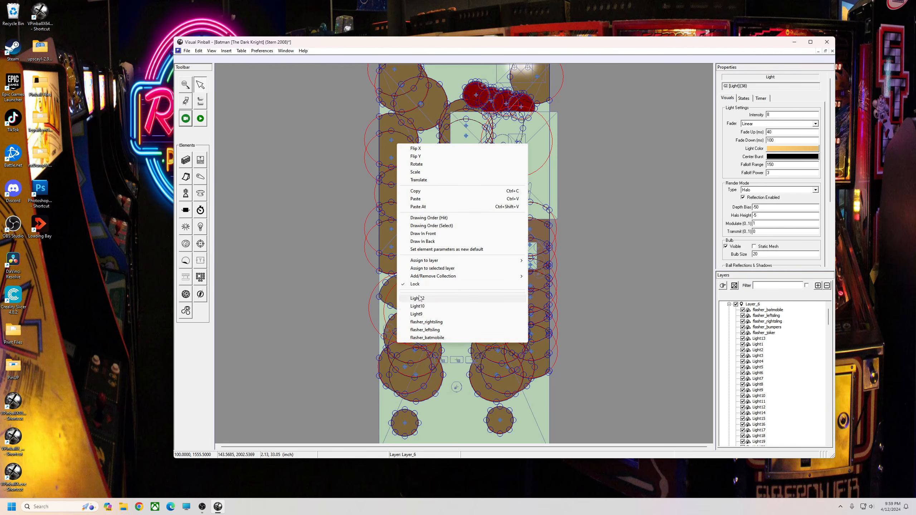
click(315, 328)
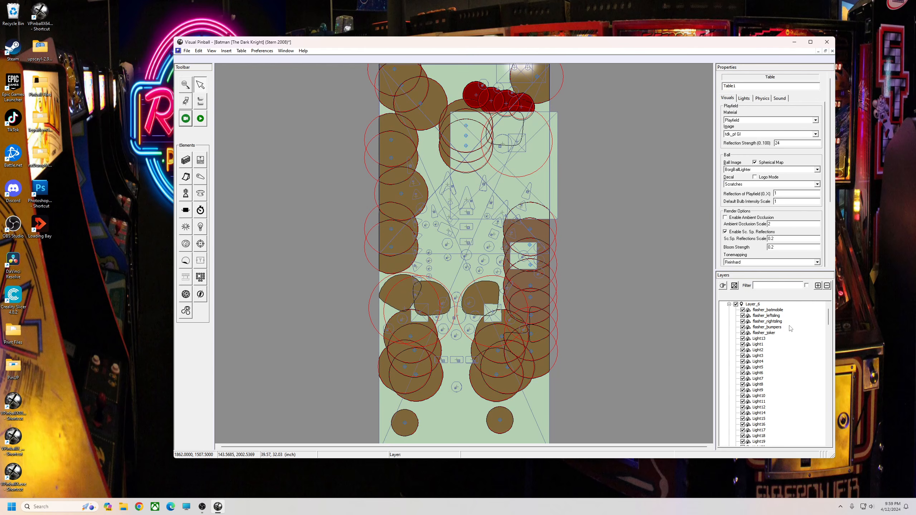
Hide all Layer_6 elements except Light1 through Light12 and Light14 through Light17
click(736, 304)
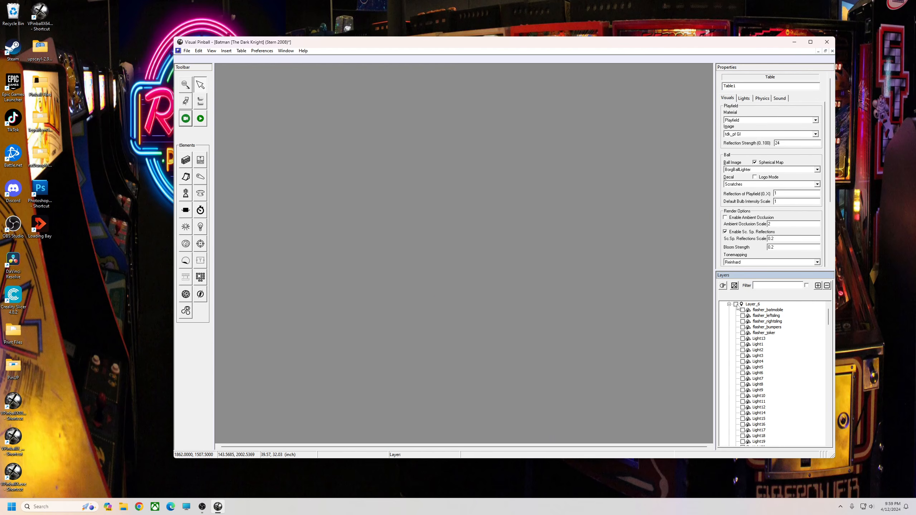
click(742, 345)
click(742, 350)
click(742, 355)
click(742, 362)
click(743, 367)
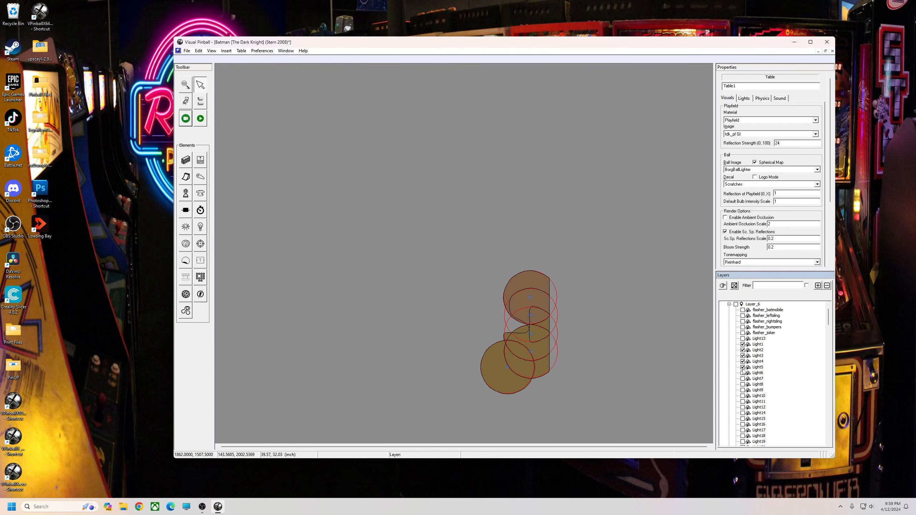
click(743, 372)
click(742, 379)
click(742, 384)
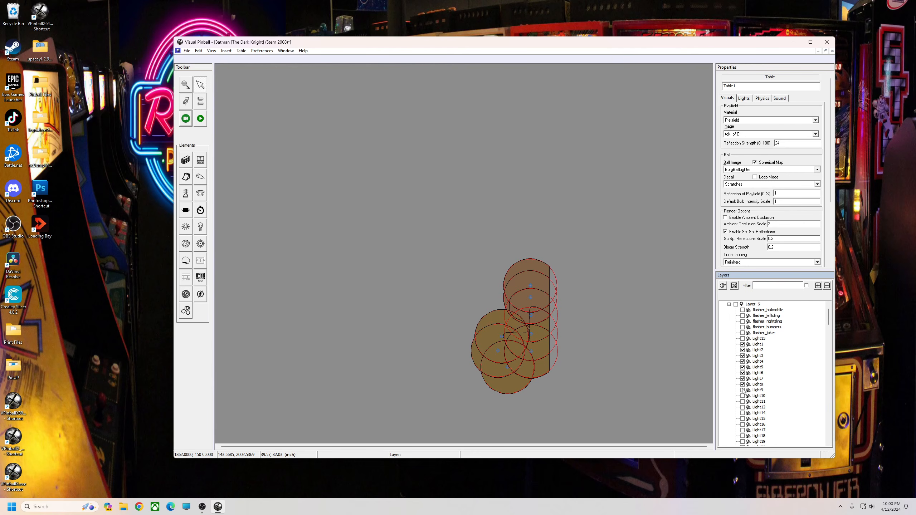
click(742, 390)
click(742, 396)
click(743, 401)
click(743, 407)
click(743, 413)
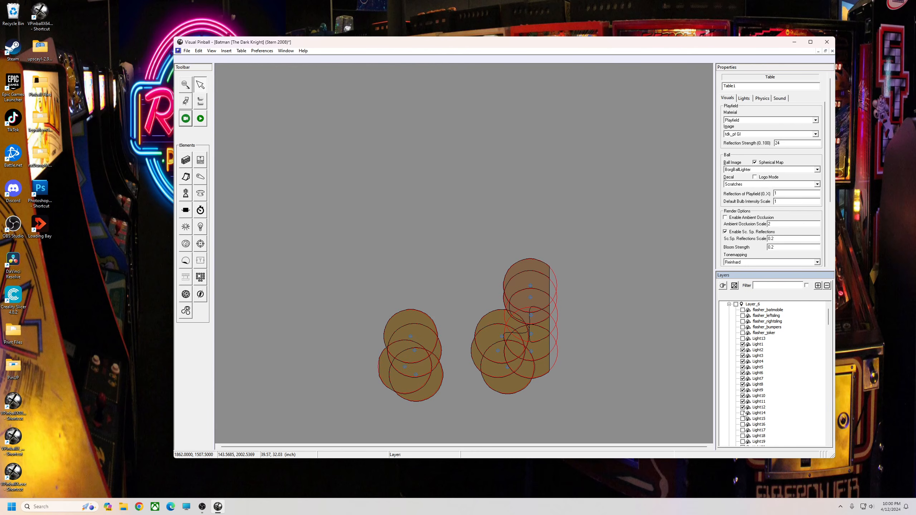
click(745, 419)
click(743, 419)
click(742, 424)
click(742, 430)
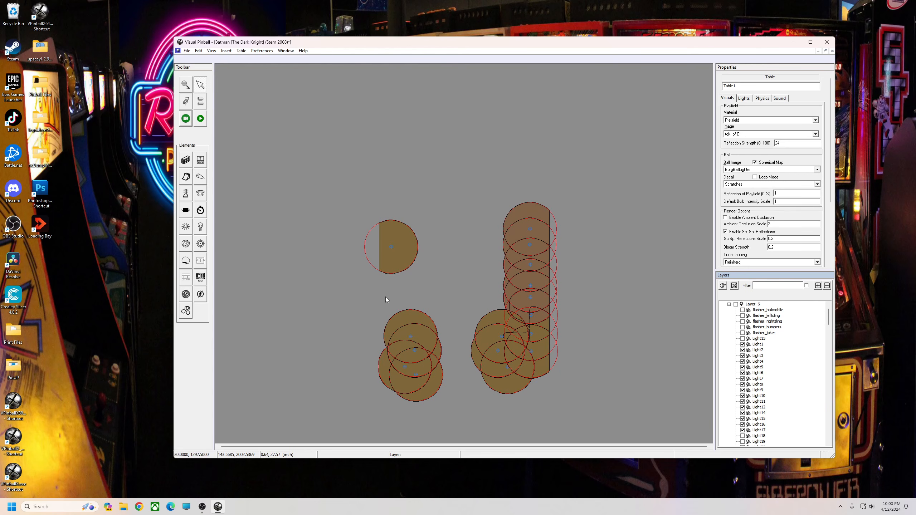
Inspect the overlapping lights of the lower-left cluster one at a time, including Light9, Light10 and Light11, and clear the selection
click(418, 314)
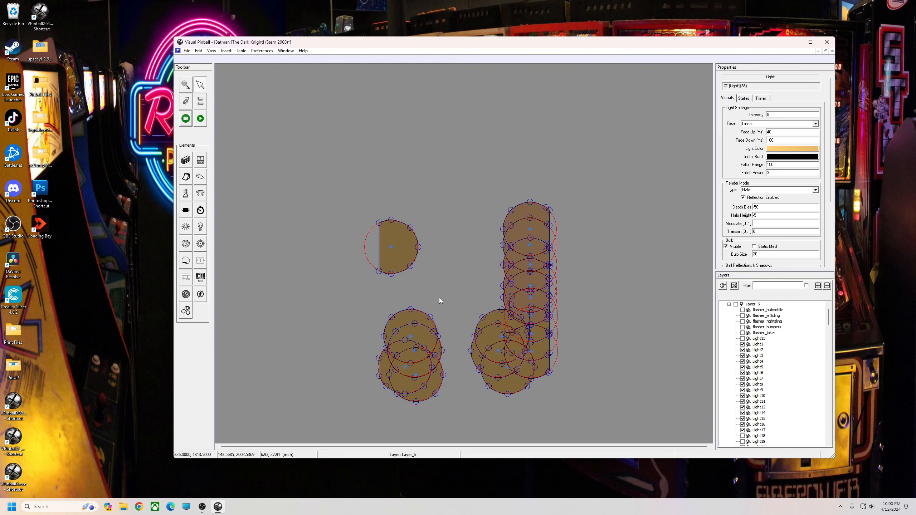
click(342, 304)
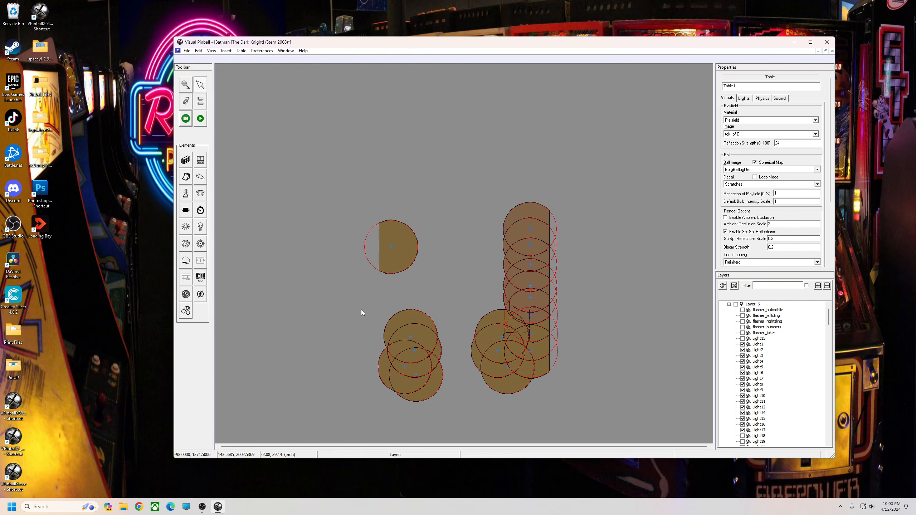
drag(365, 296, 458, 364)
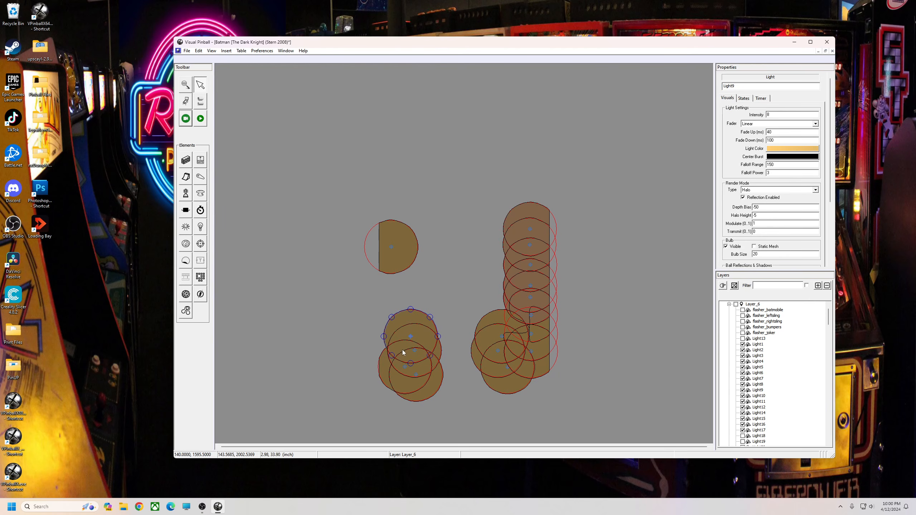
right_click(419, 331)
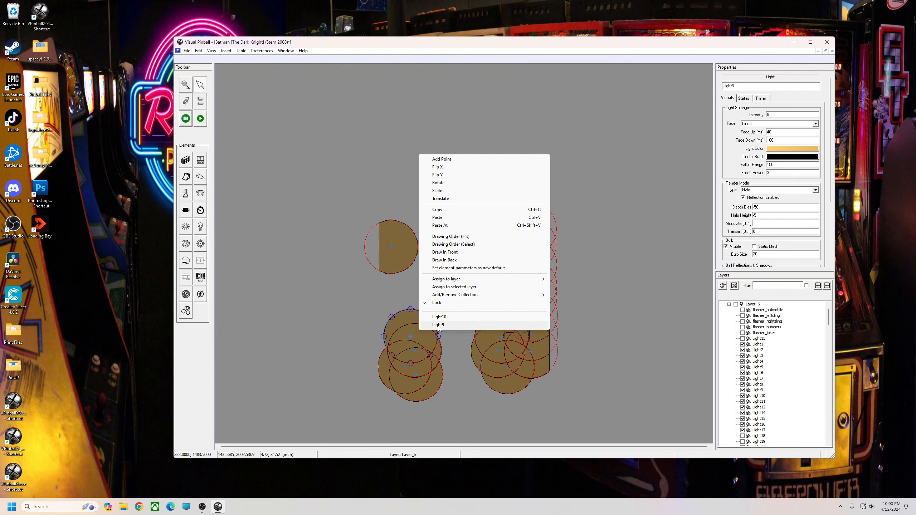
click(438, 325)
right_click(424, 340)
click(430, 327)
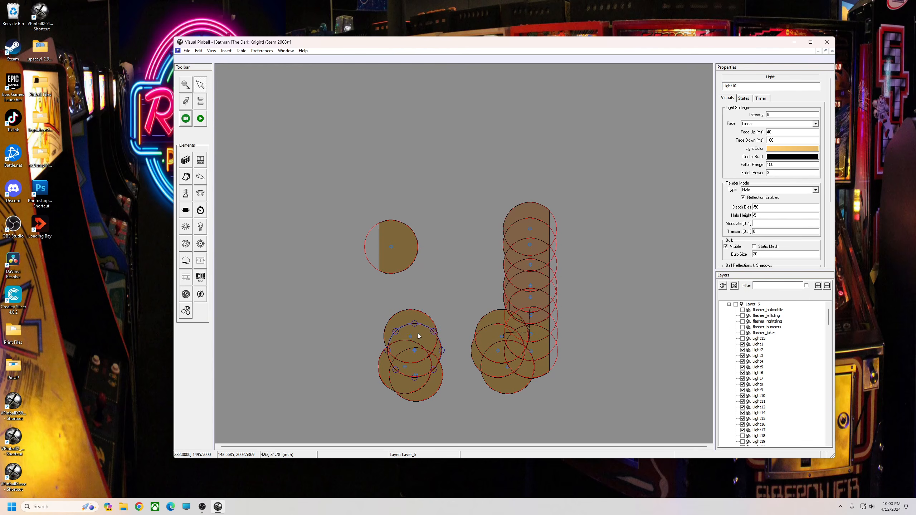
right_click(415, 368)
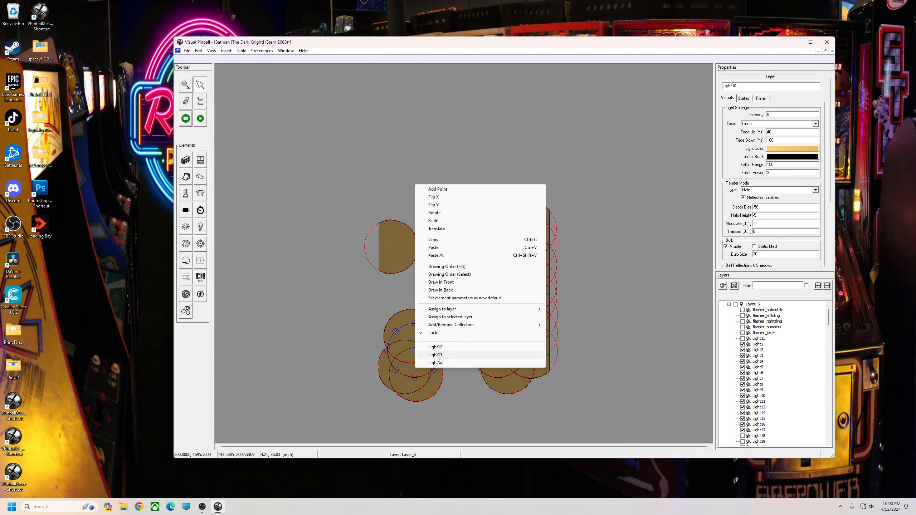
click(420, 362)
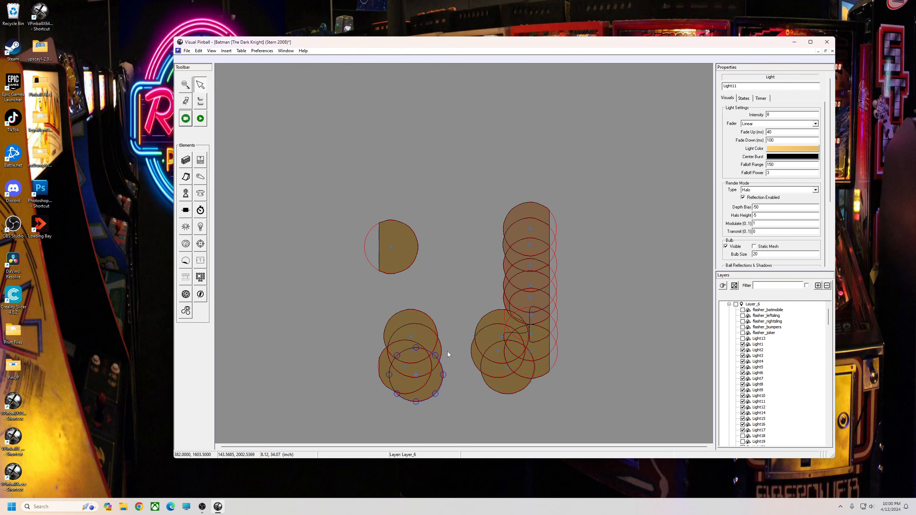
click(394, 301)
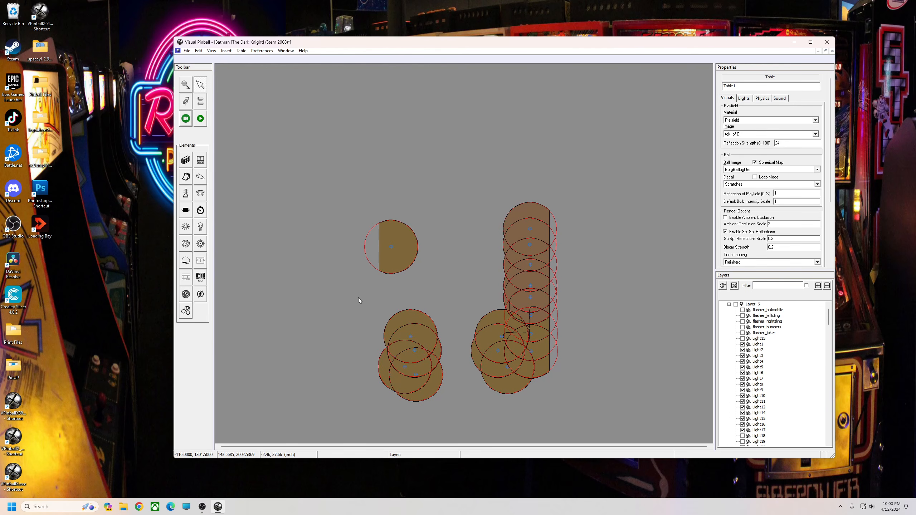
Set the intensity of the four lower-left GI lights to 15, play the table to check them, and return to the editor
drag(359, 301, 456, 415)
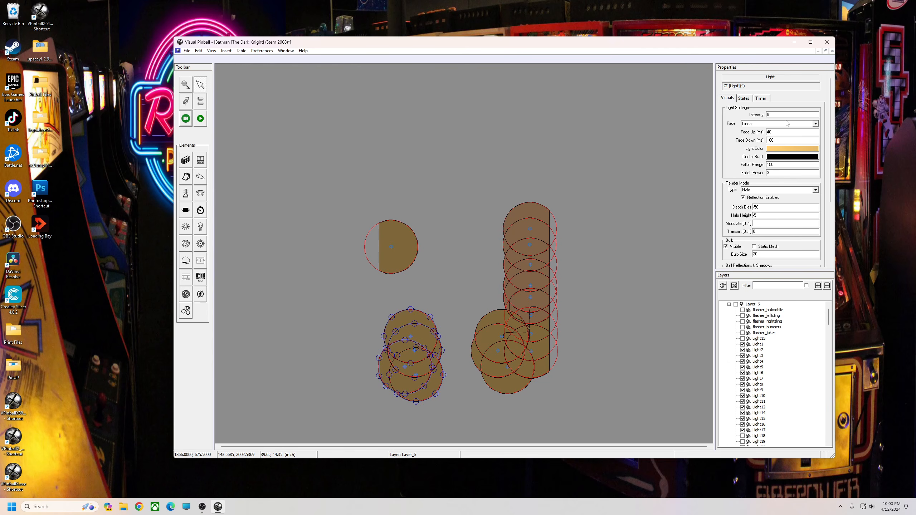
click(777, 114)
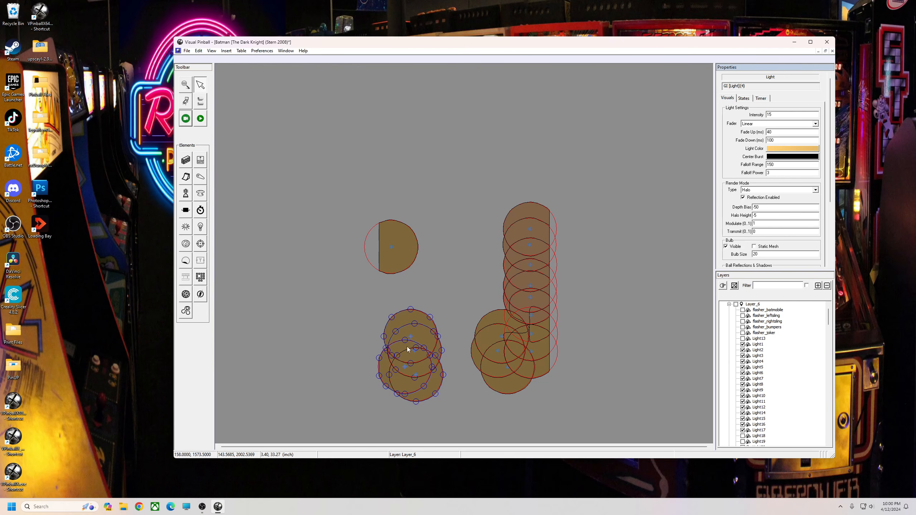
click(200, 118)
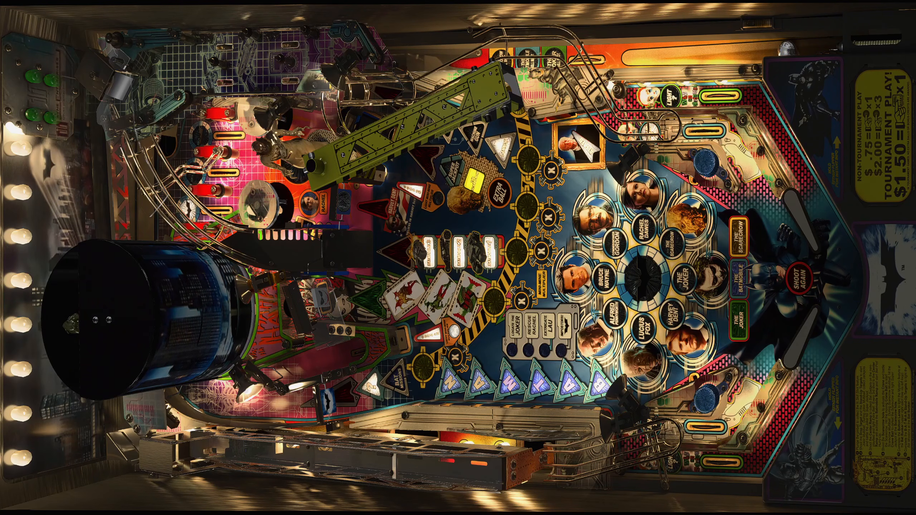
key(Escape)
key(q)
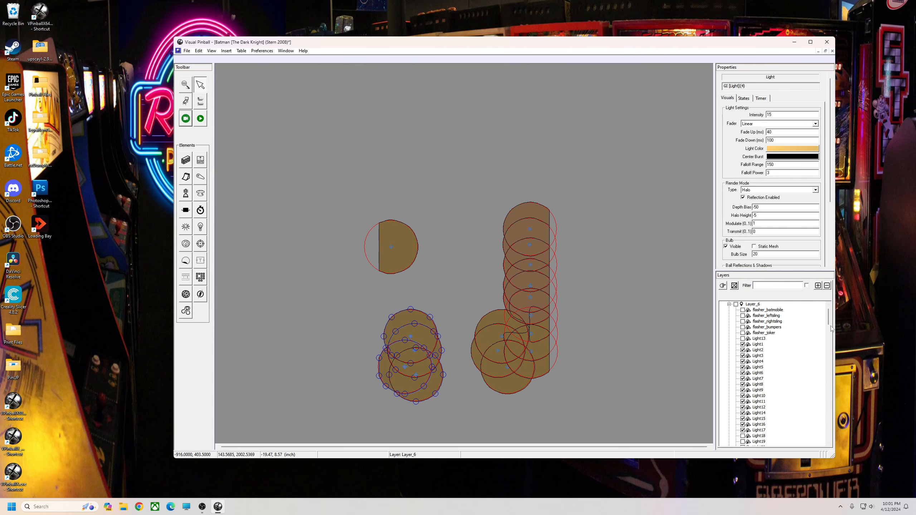
Collapse Layer_6, hide its lights, and show only the insert lights on Layer_5
drag(829, 327, 830, 319)
click(729, 316)
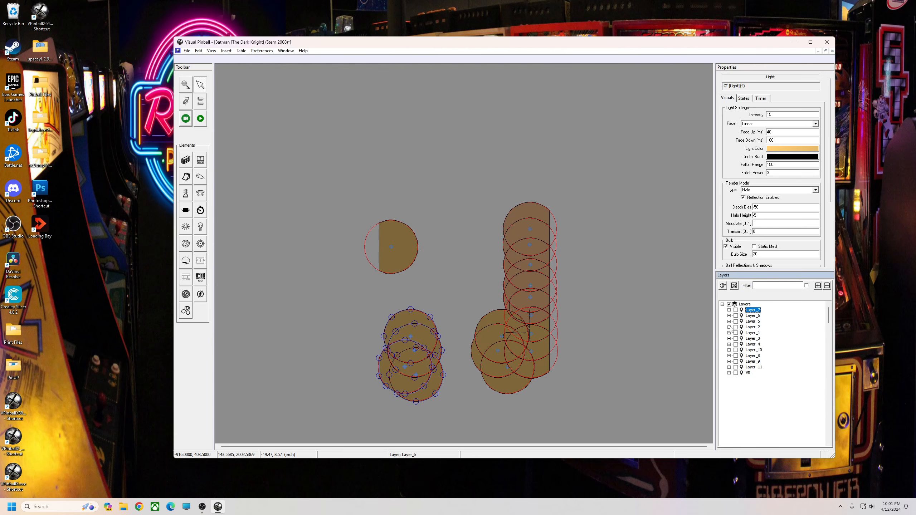
click(736, 321)
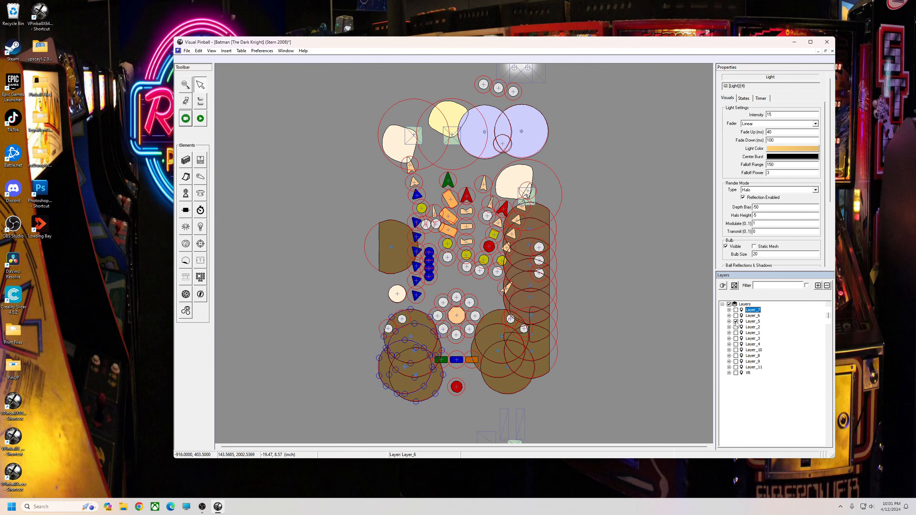
click(736, 321)
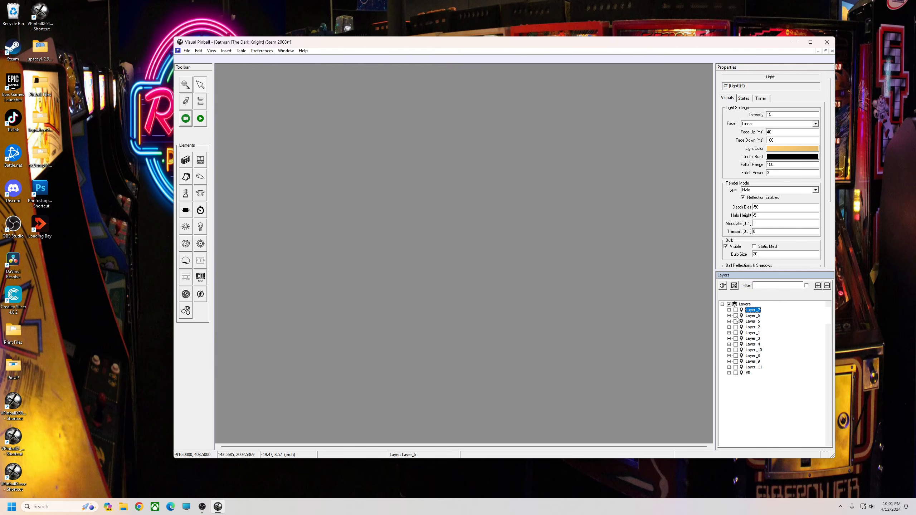
click(736, 321)
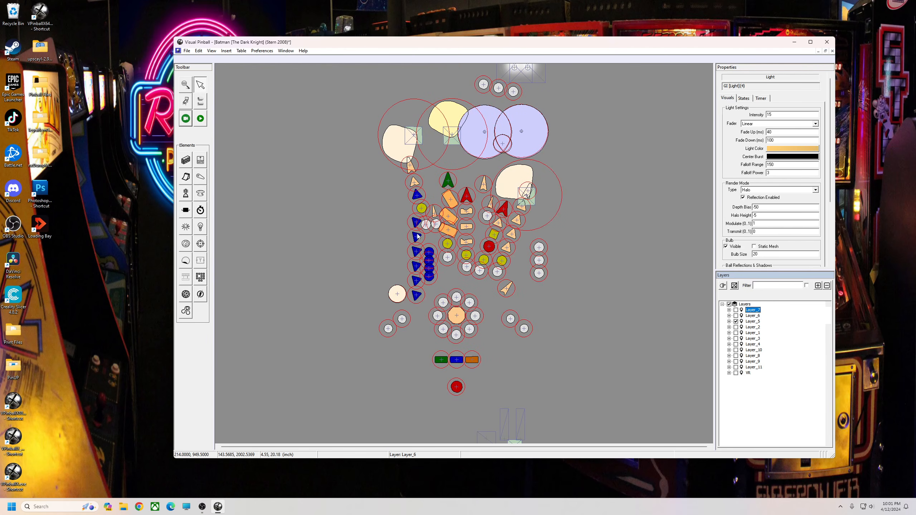
Set the intensity of the column of blue triangular inserts to 15, play the table to check them, and return to the editor
drag(398, 212, 428, 307)
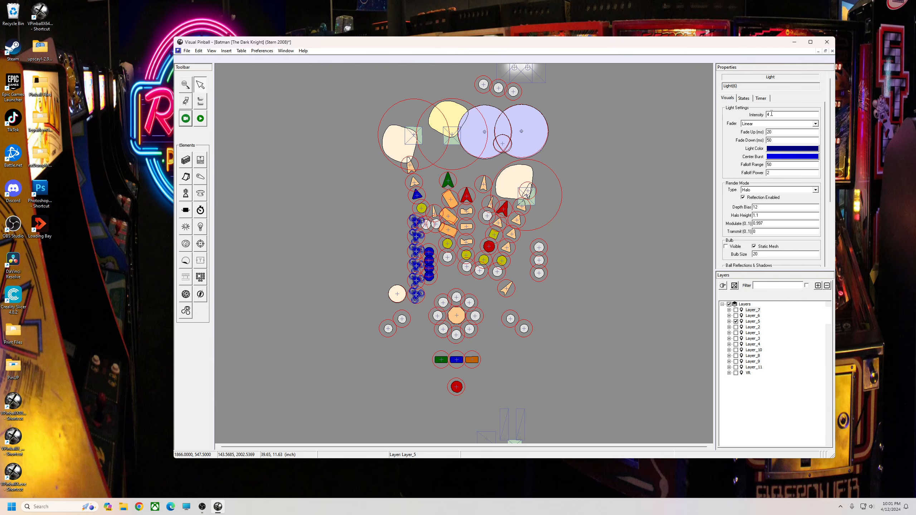
drag(773, 115, 756, 114)
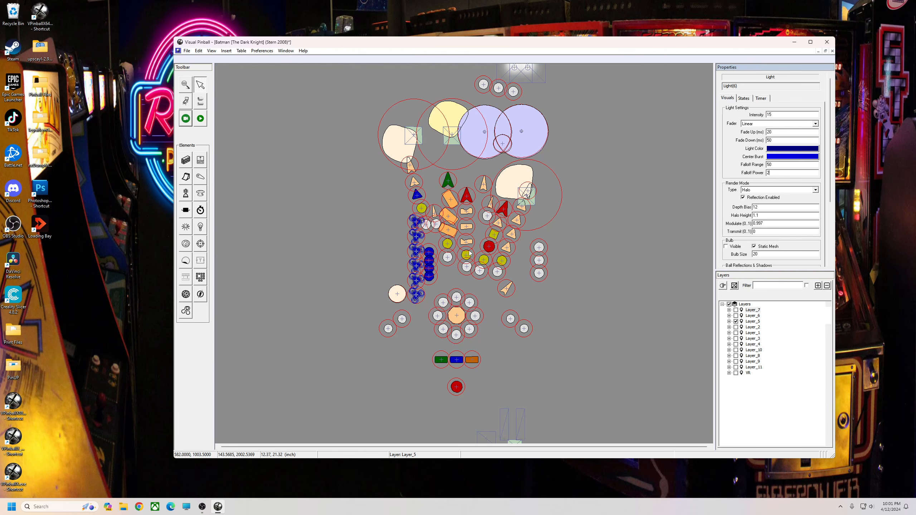
click(201, 119)
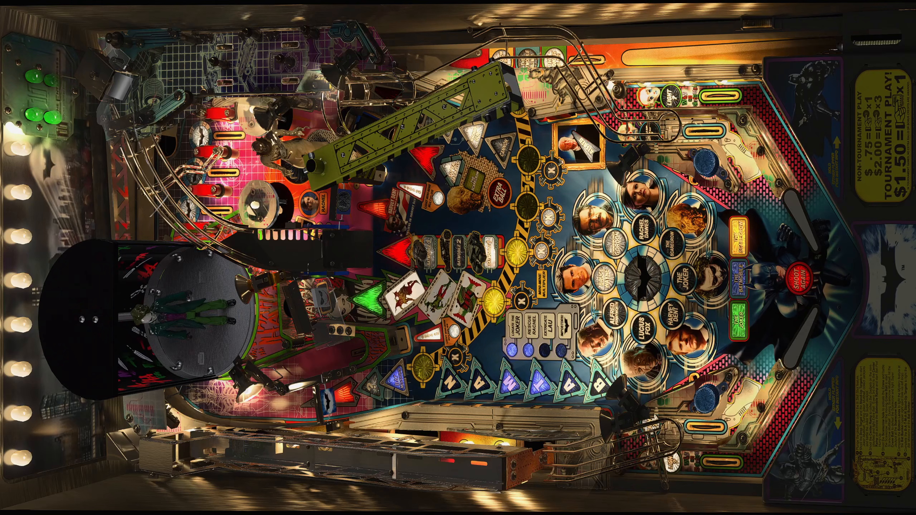
key(q)
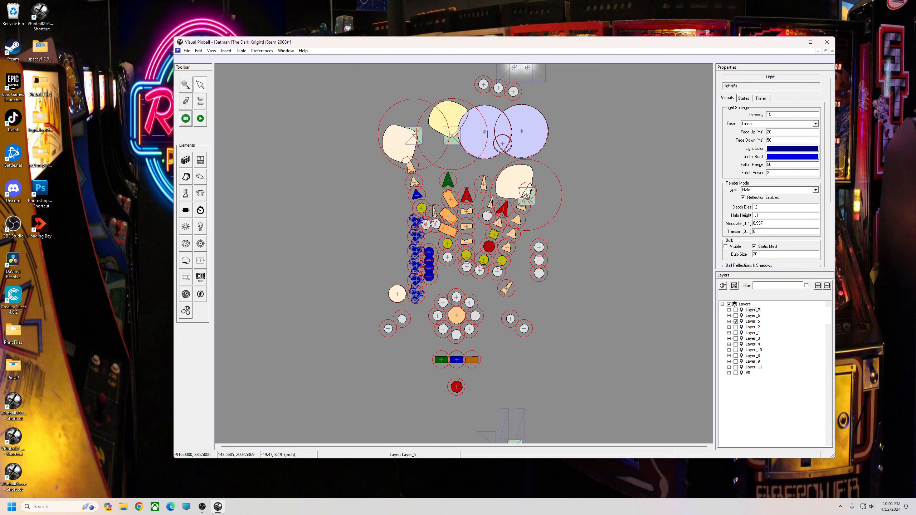
click(779, 115)
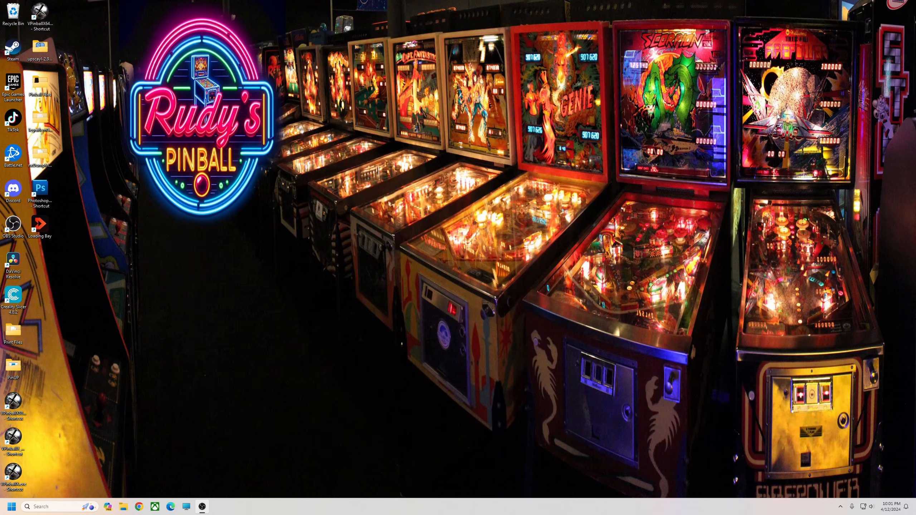
Relaunch Visual Pinball with the VPinballX64 shortcut on the desktop
click(42, 14)
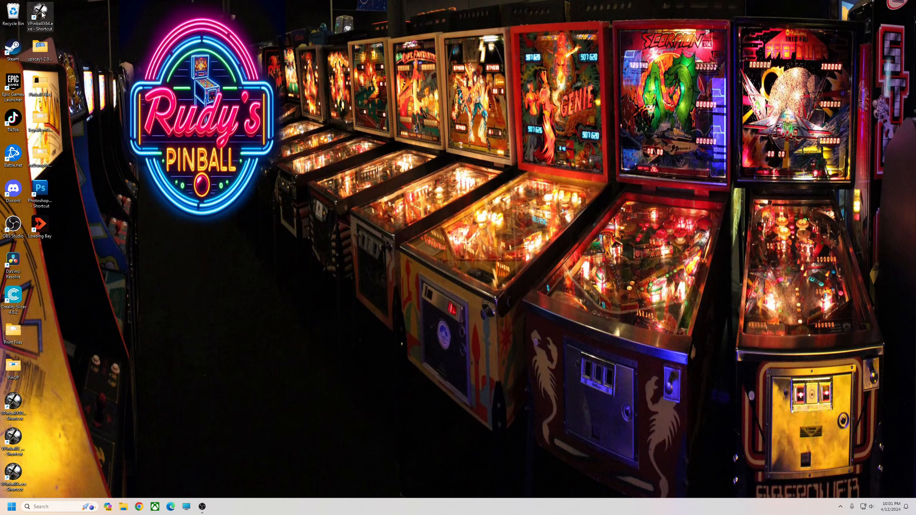
double_click(41, 15)
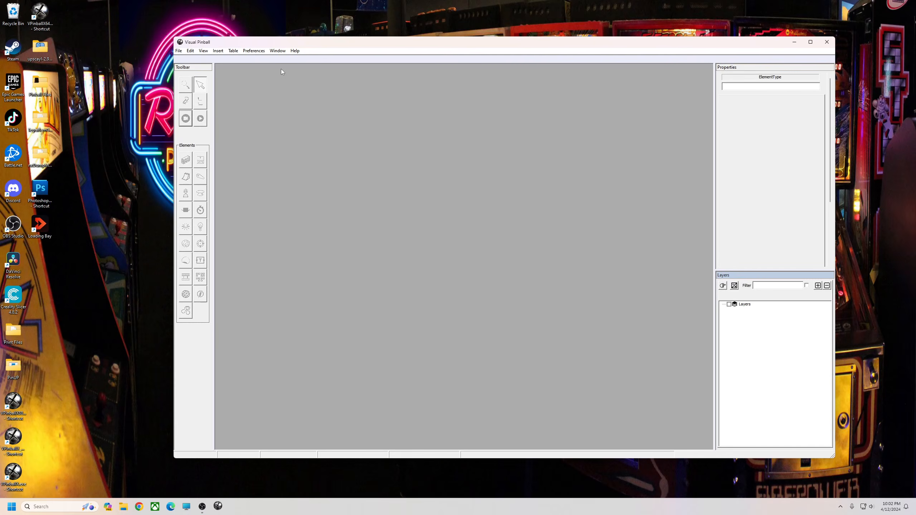
Open the recent Batman [The Dark Knight] (Stern 2008) table and show only the insert lights on Layer_5
drag(307, 45, 335, 51)
click(206, 56)
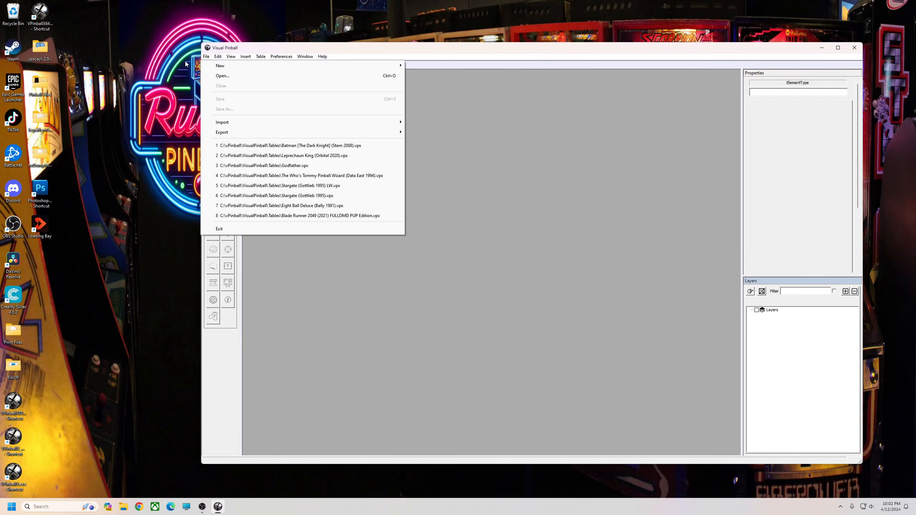
click(297, 146)
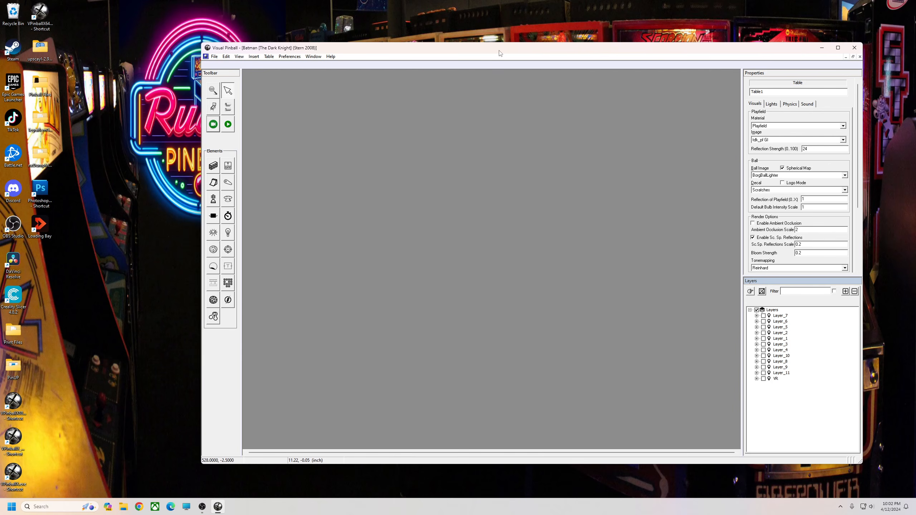
drag(499, 53, 465, 47)
click(729, 321)
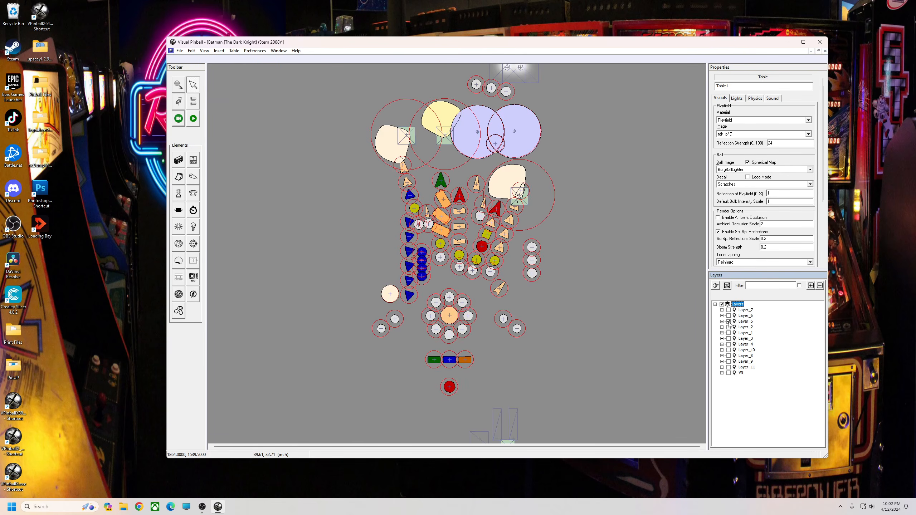
Set the intensity of the column of blue triangular inserts to 50, play the table to check them, and return to the editor
drag(373, 205, 421, 309)
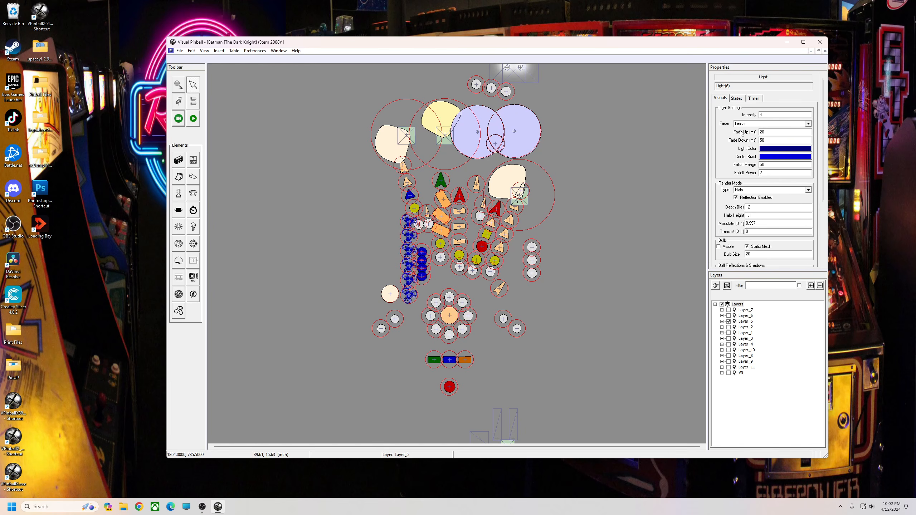
double_click(767, 115)
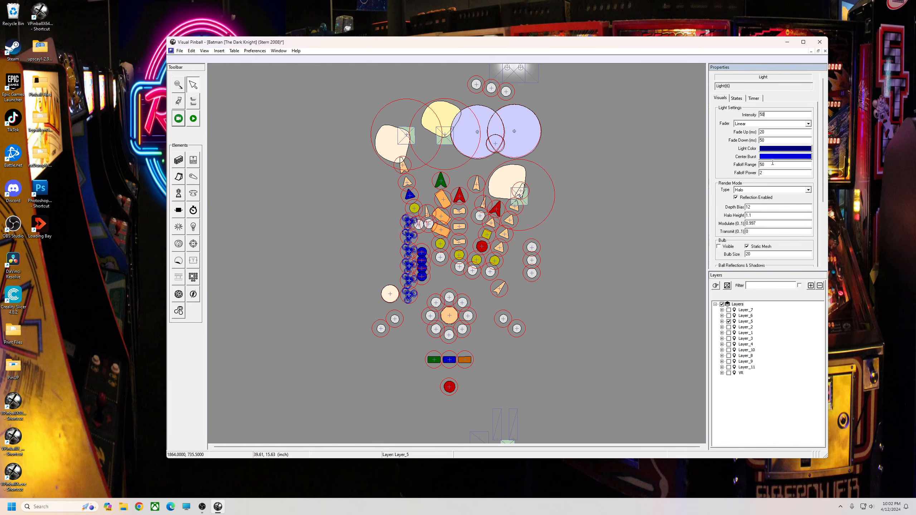
click(193, 118)
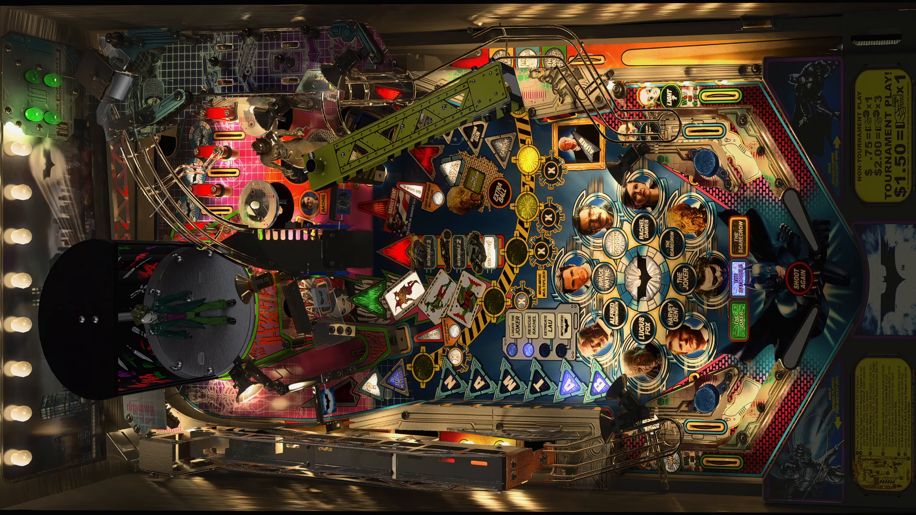
key(Escape)
click(457, 271)
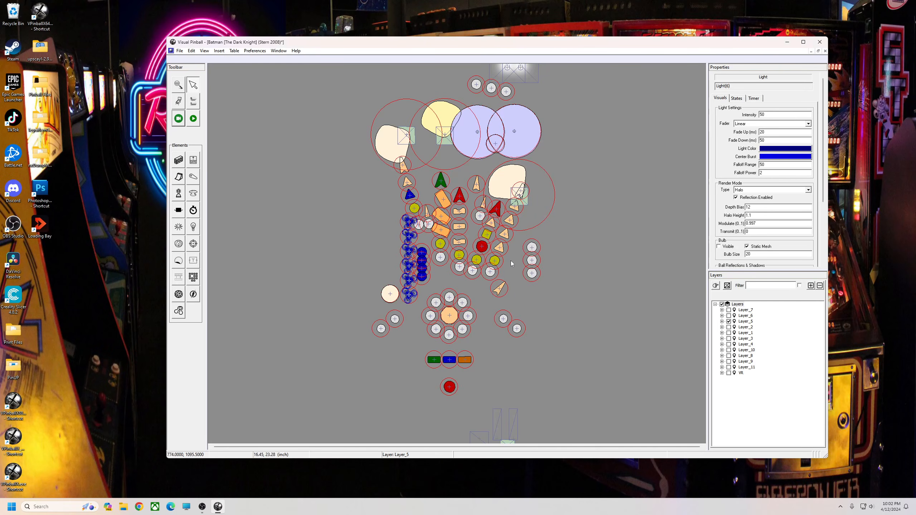
Change the intensity of the two red arrow inserts, set the green arrow insert's intensity to 30, and play the table to check them
click(467, 290)
click(498, 206)
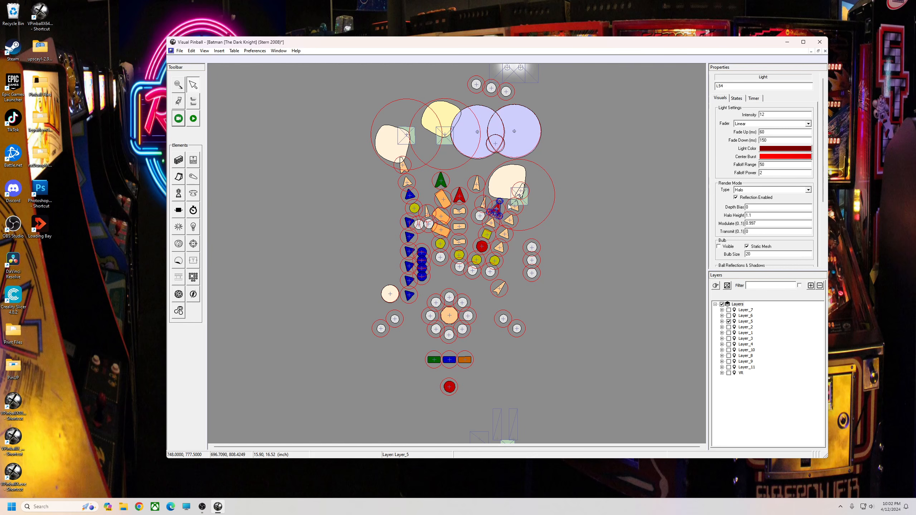
click(751, 116)
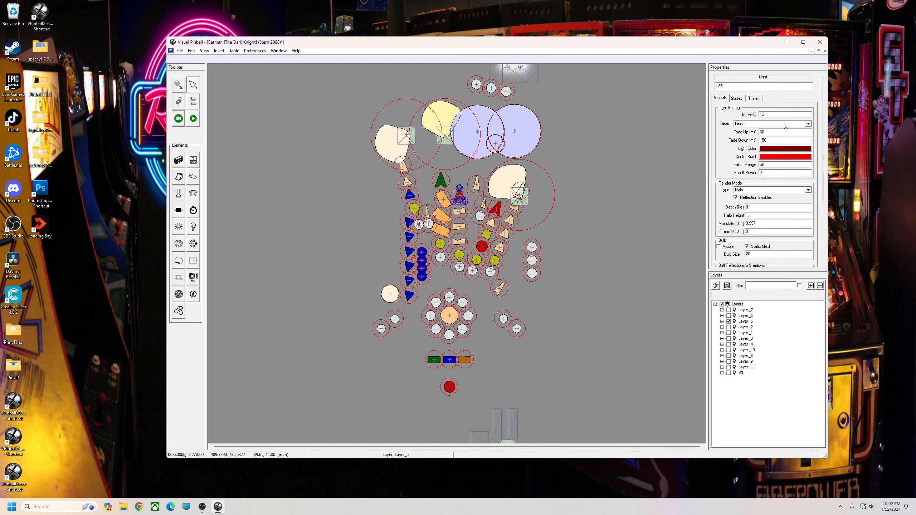
drag(774, 116, 721, 120)
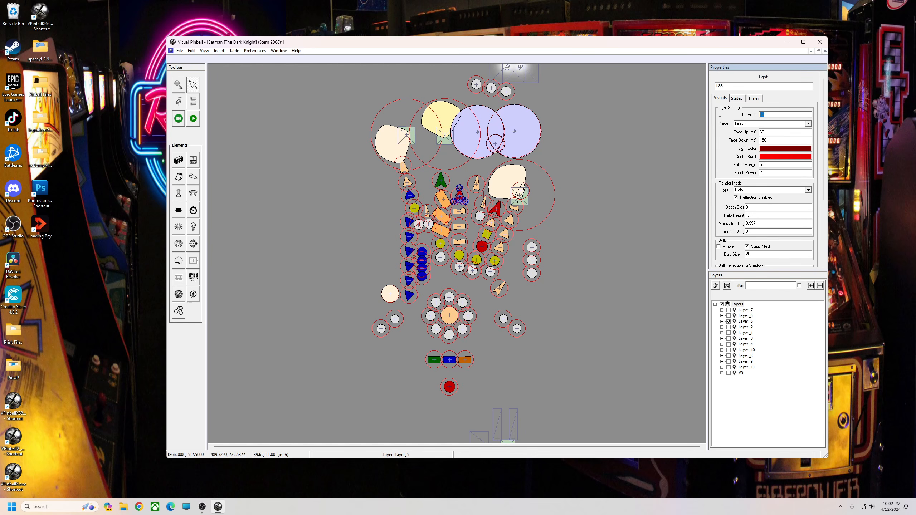
click(444, 184)
drag(772, 113, 708, 117)
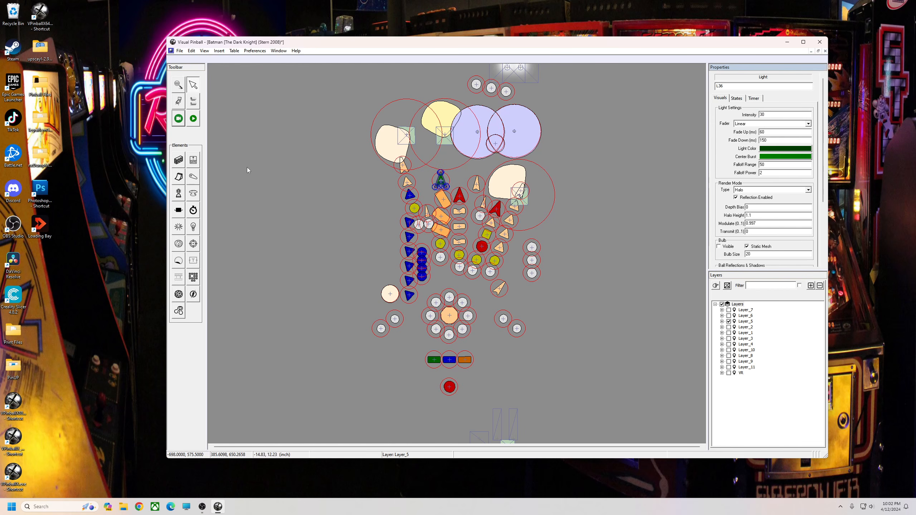
click(194, 120)
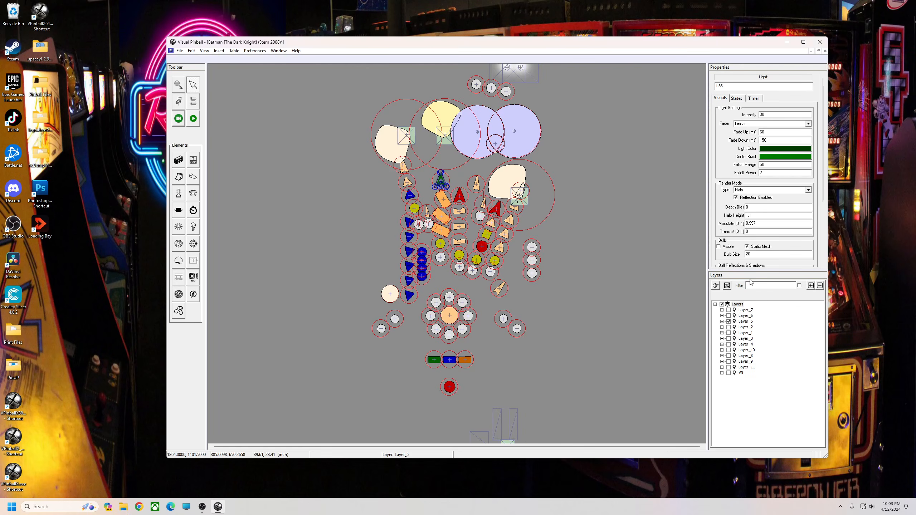
Bring up the table's visual properties and look through the available ball images
click(644, 181)
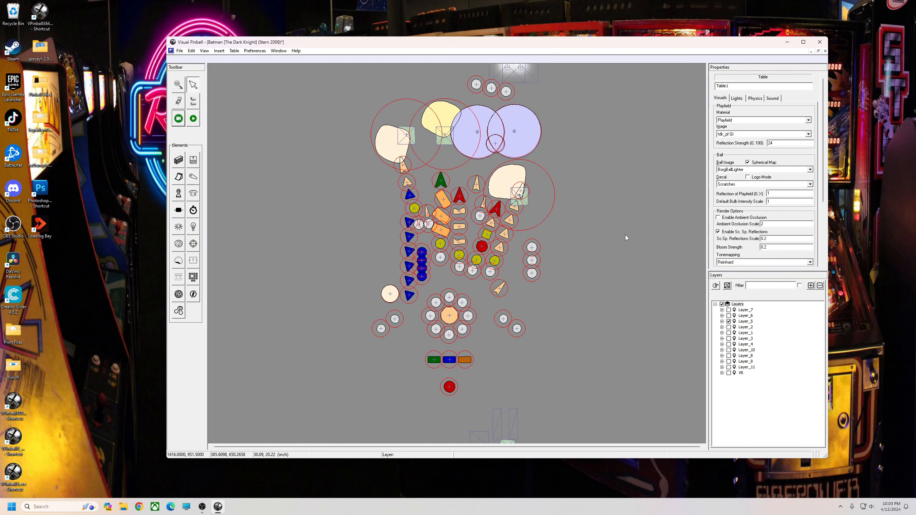
click(722, 101)
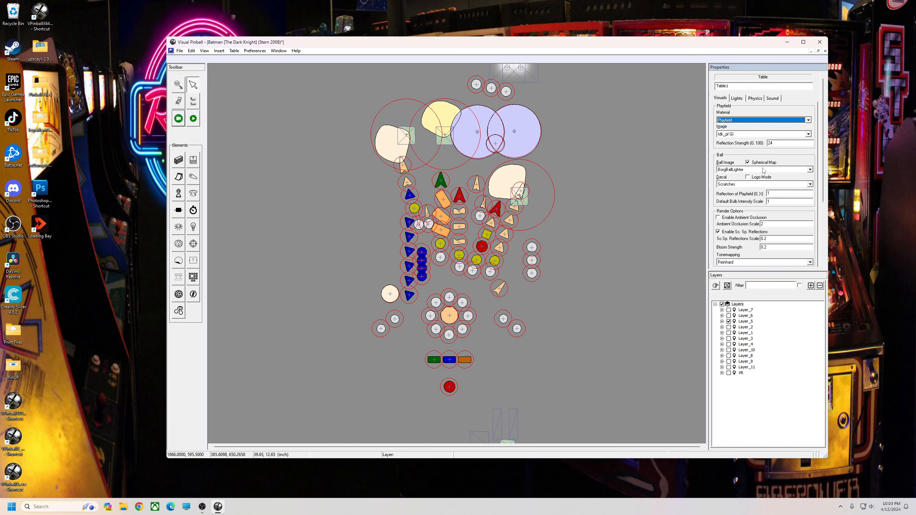
click(811, 170)
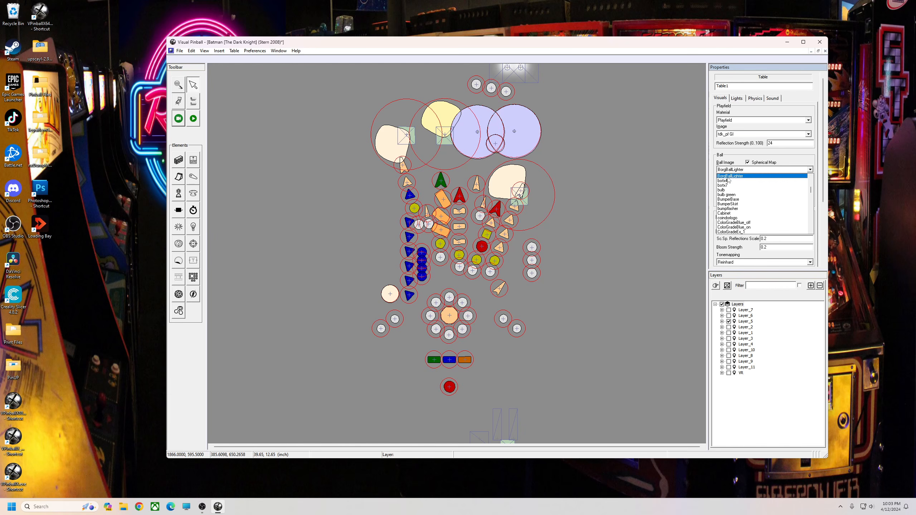
click(666, 174)
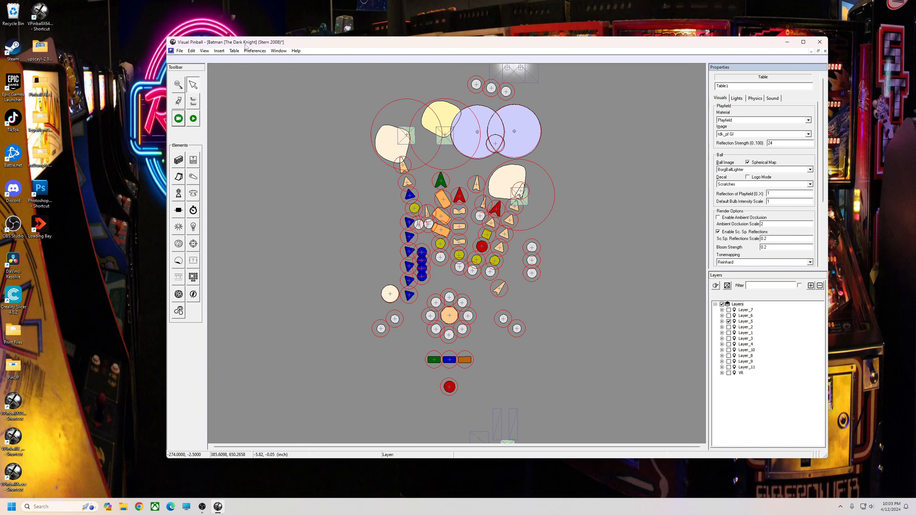
Import MyBall.hdr from the My Passport (D:) drive into the table's images with the Image Manager
click(234, 51)
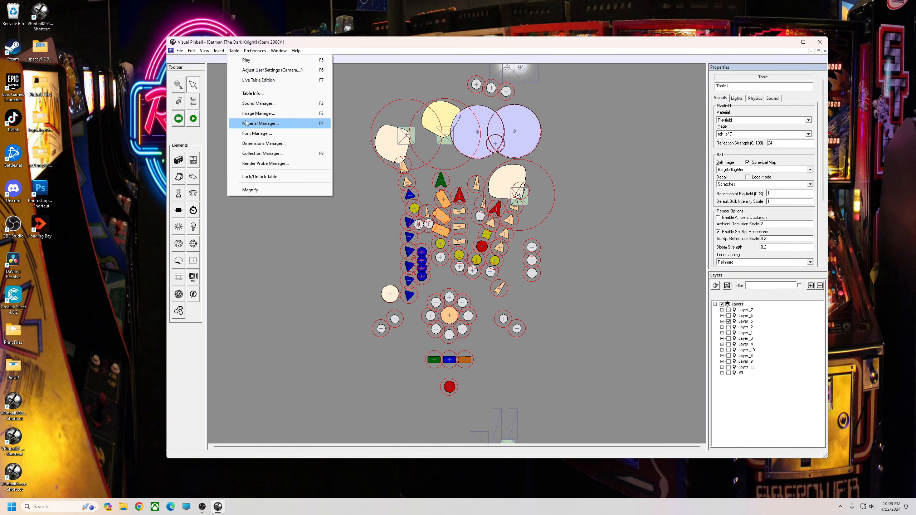
click(257, 114)
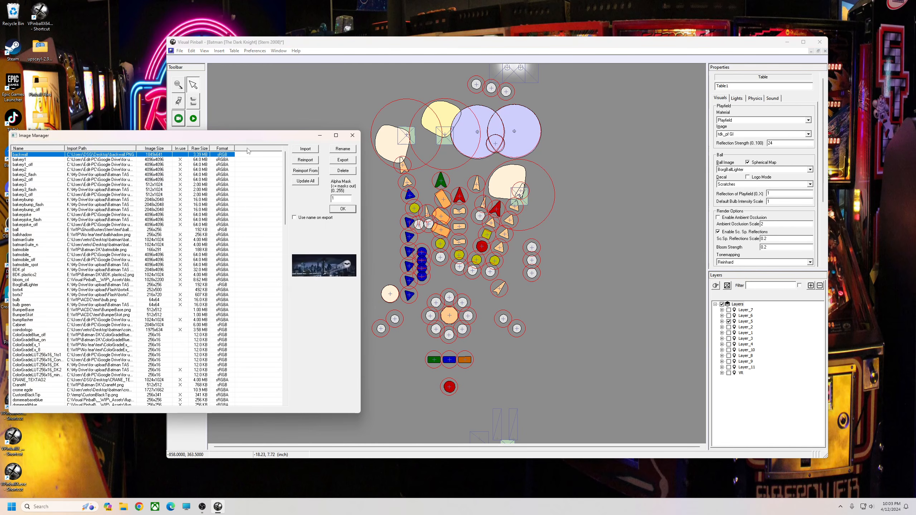
click(302, 147)
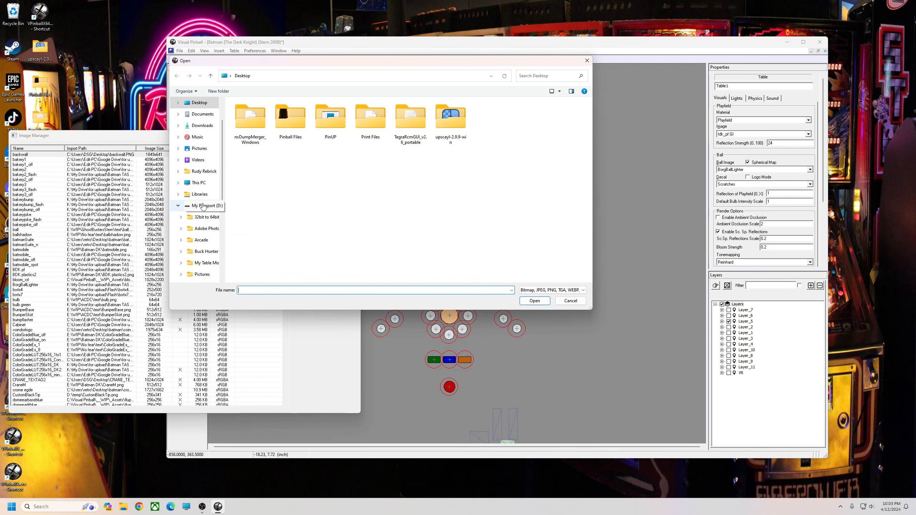
click(198, 182)
double_click(339, 118)
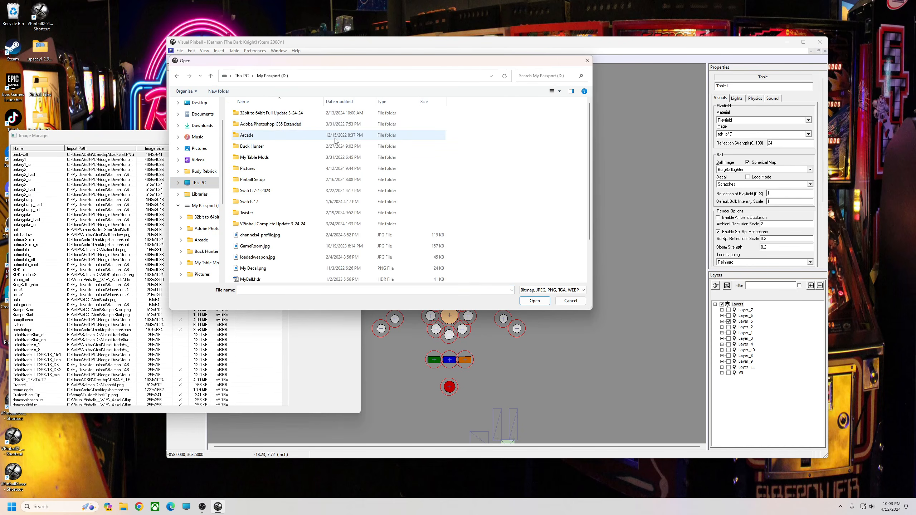
click(255, 280)
click(535, 301)
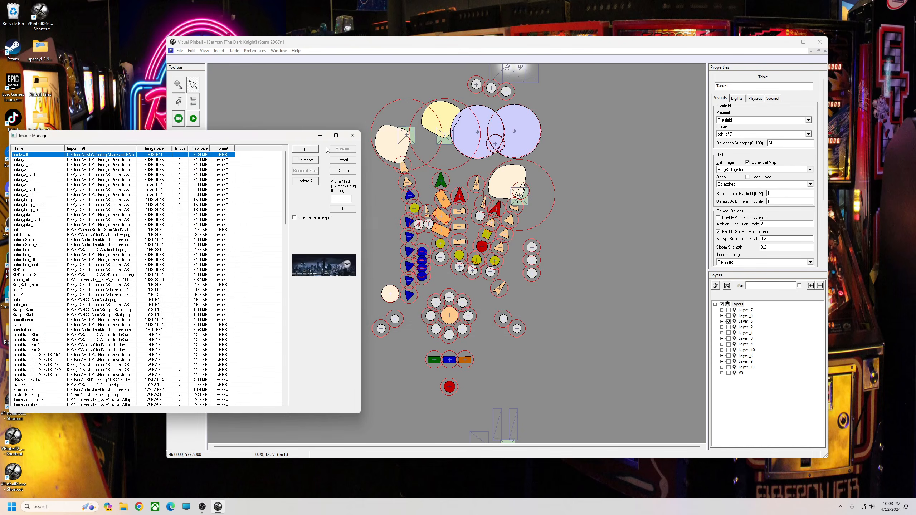
click(342, 209)
Set the table's ball image to MyBall
click(810, 169)
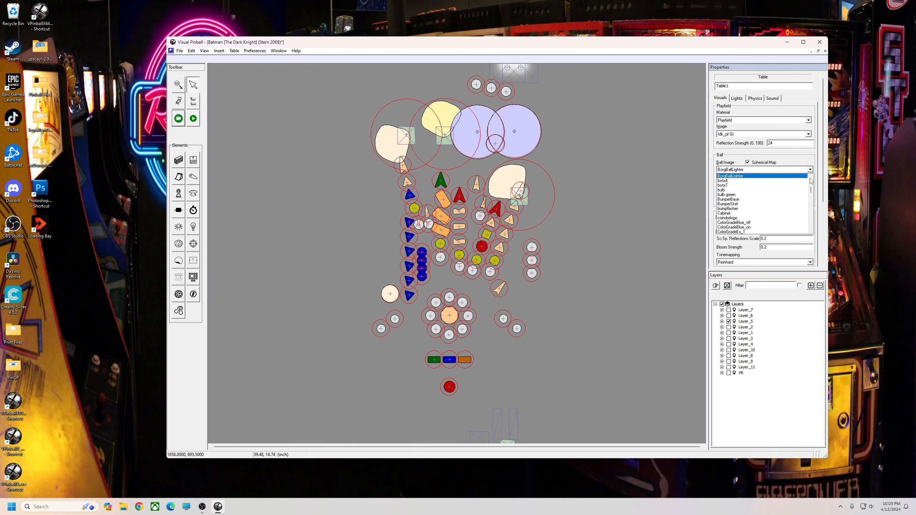
scroll(775, 216, down, 20)
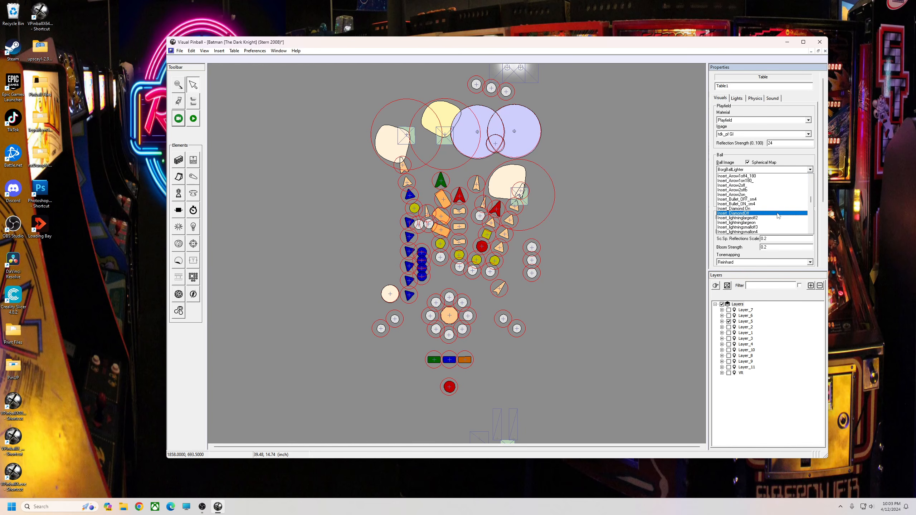
scroll(772, 216, down, 4)
scroll(770, 218, down, 4)
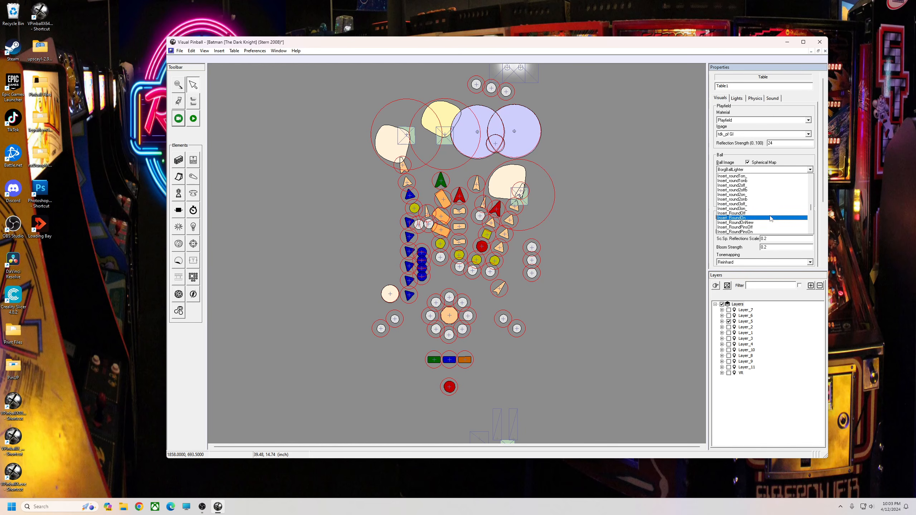
scroll(769, 216, down, 10)
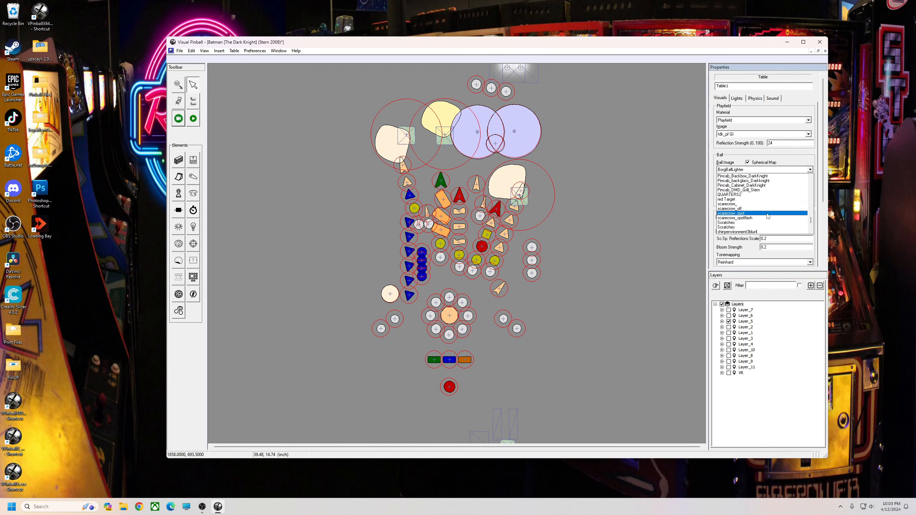
scroll(767, 217, up, 4)
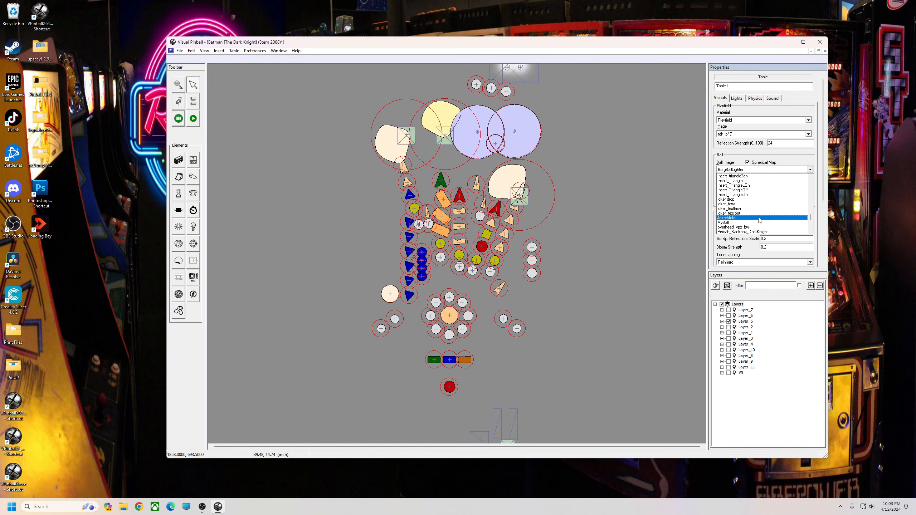
click(724, 222)
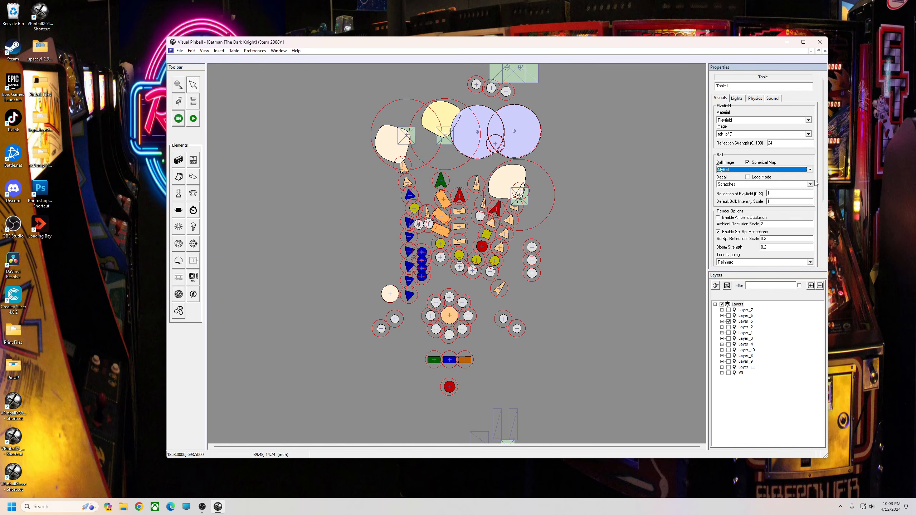
Set the playfield's reflection strength to 30
click(645, 143)
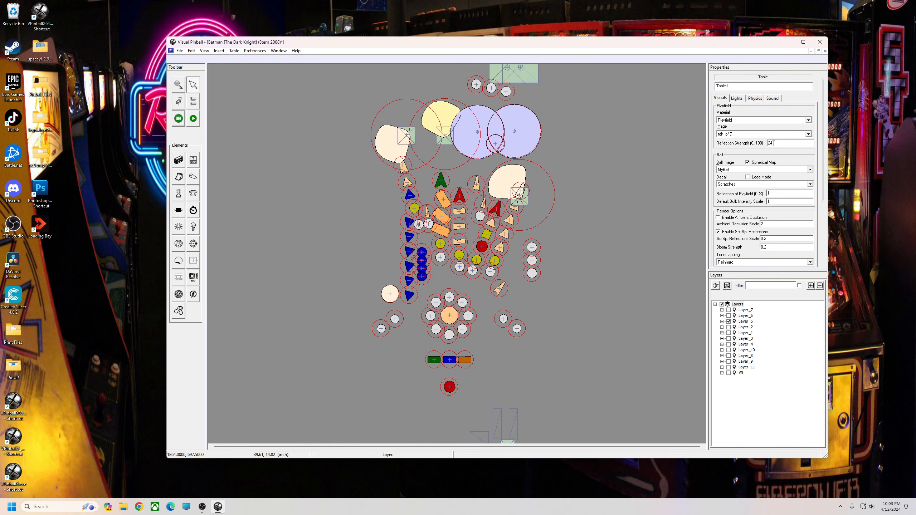
double_click(774, 143)
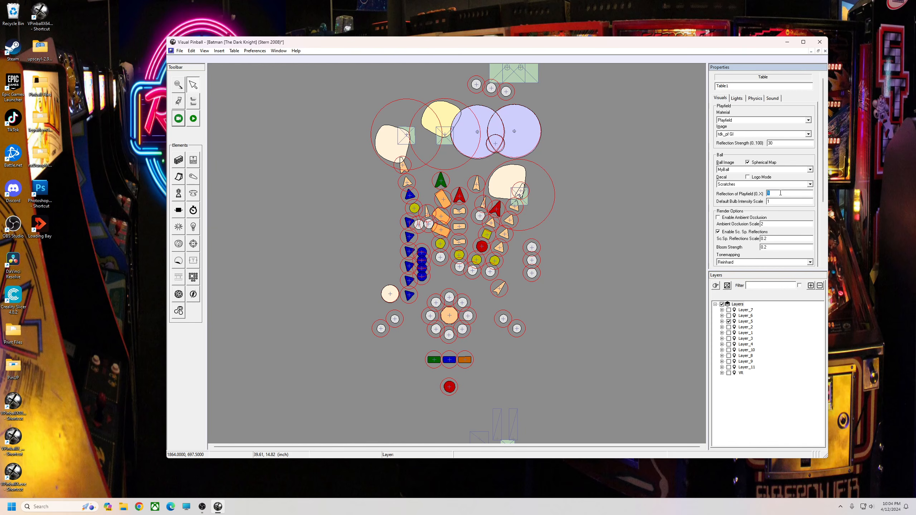
click(600, 207)
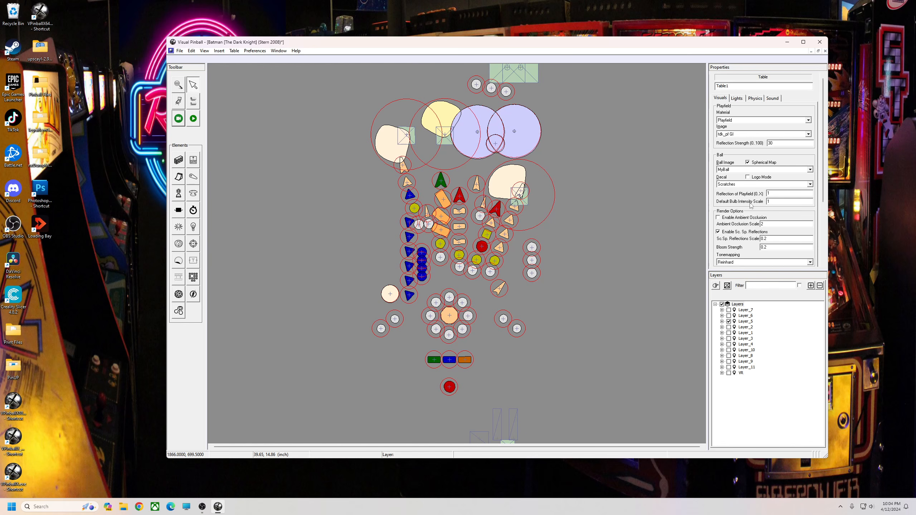
Play the table and flip the ball around the playfield to check the new ball image and reflections
click(188, 123)
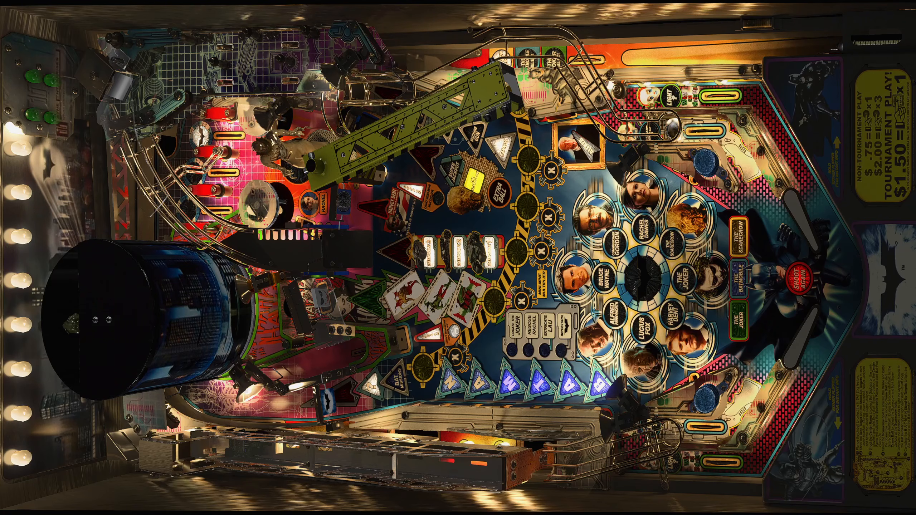
key(Shift_R)
key(Shift_L)
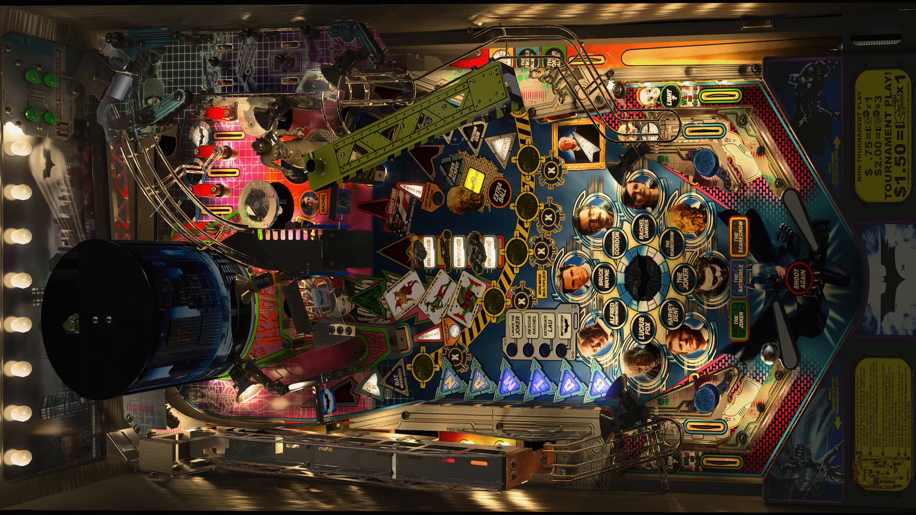
key(Shift_L)
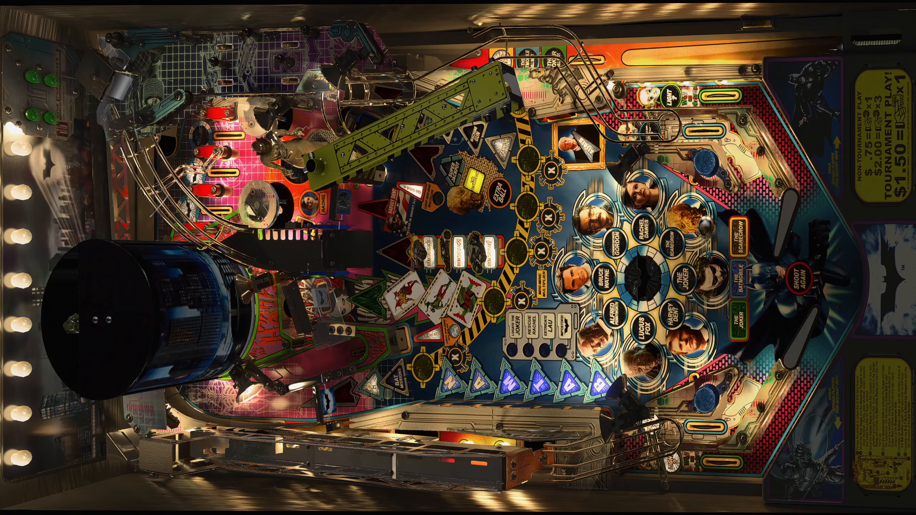
key(Shift_L)
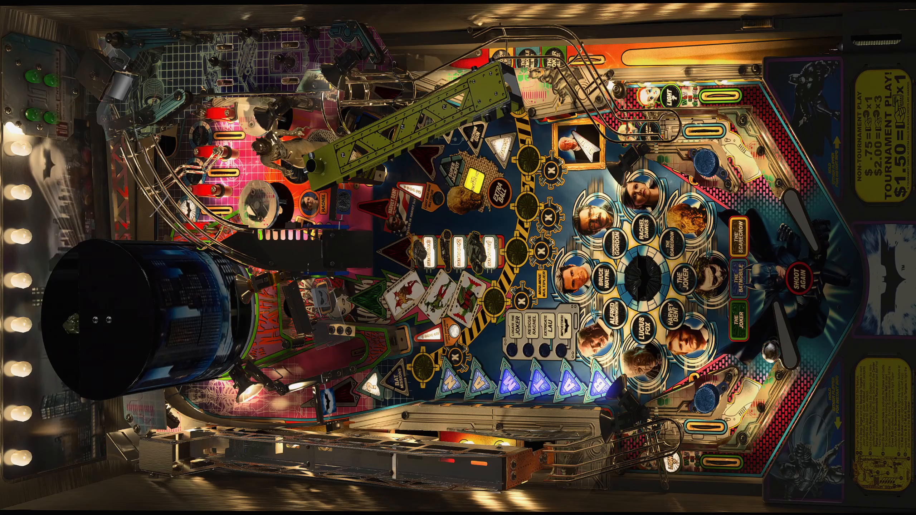
key(Shift_L)
key(Shift_R)
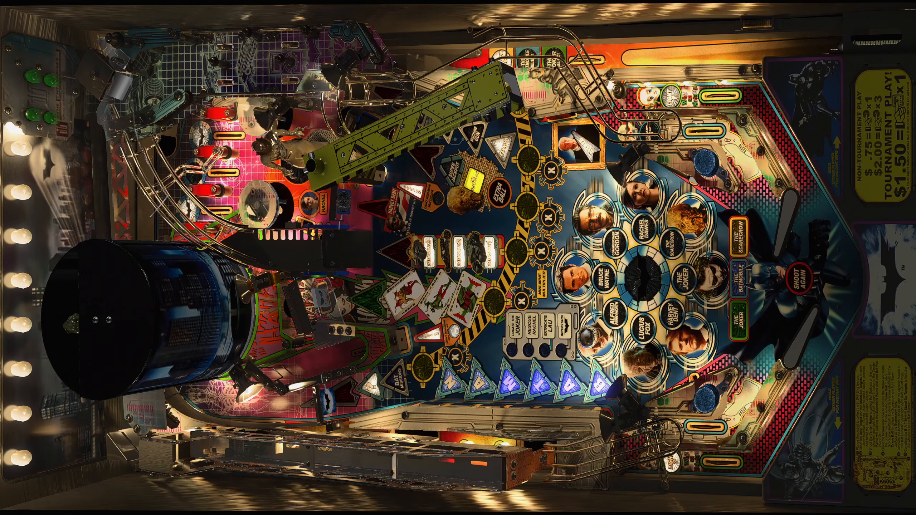
Keep the ball in play with both flippers to check its reflections, and return to the table editor
key(Shift_R)
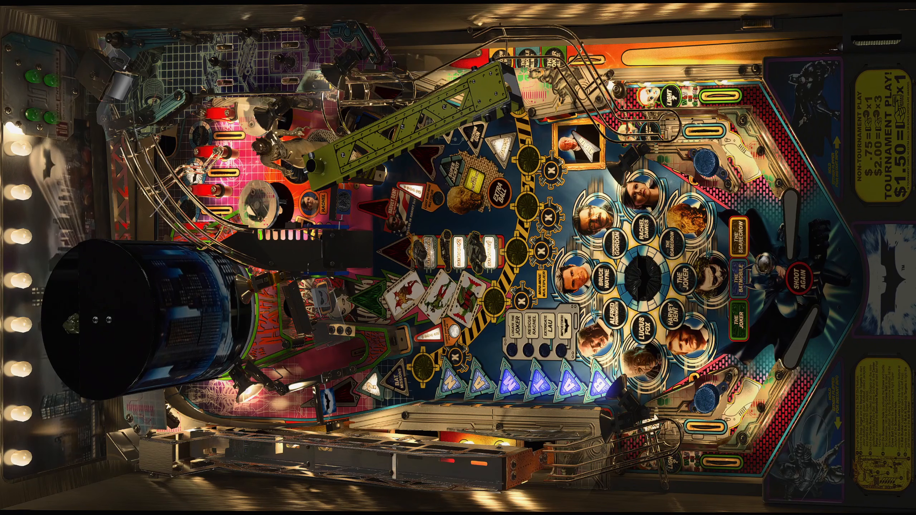
key(Shift_L)
key(Shift_L)
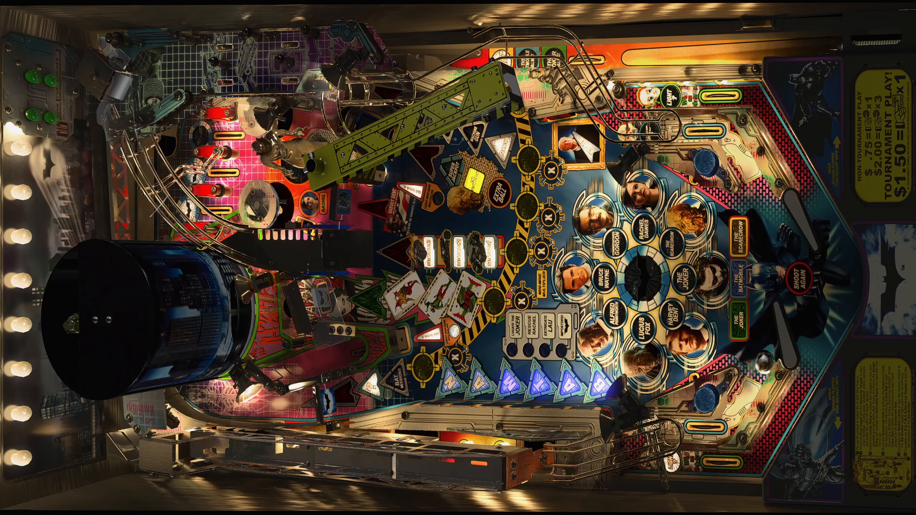
key(Shift_R)
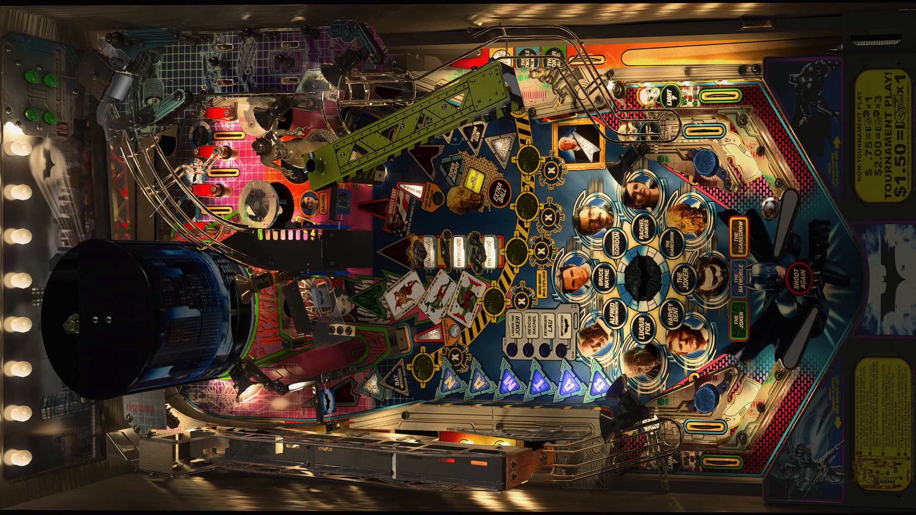
key(Escape)
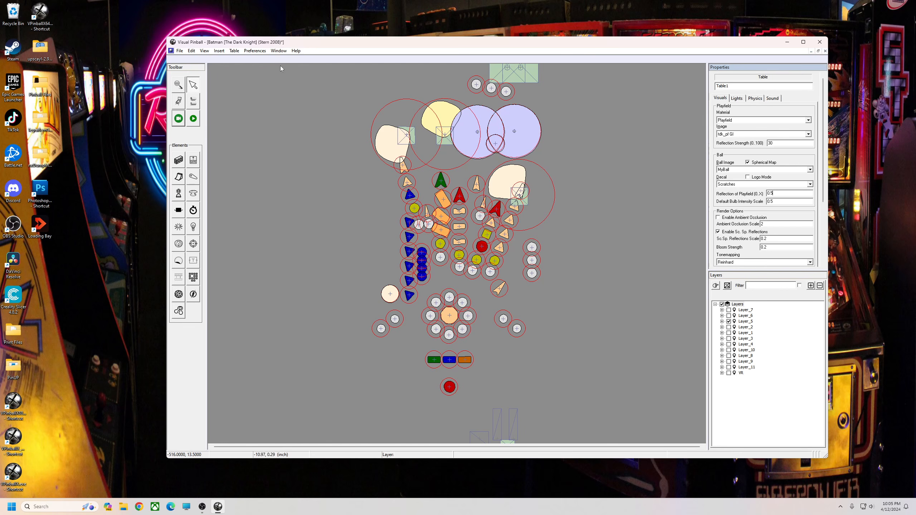
Save the changes to the Batman The Dark Knight table
drag(312, 43, 318, 44)
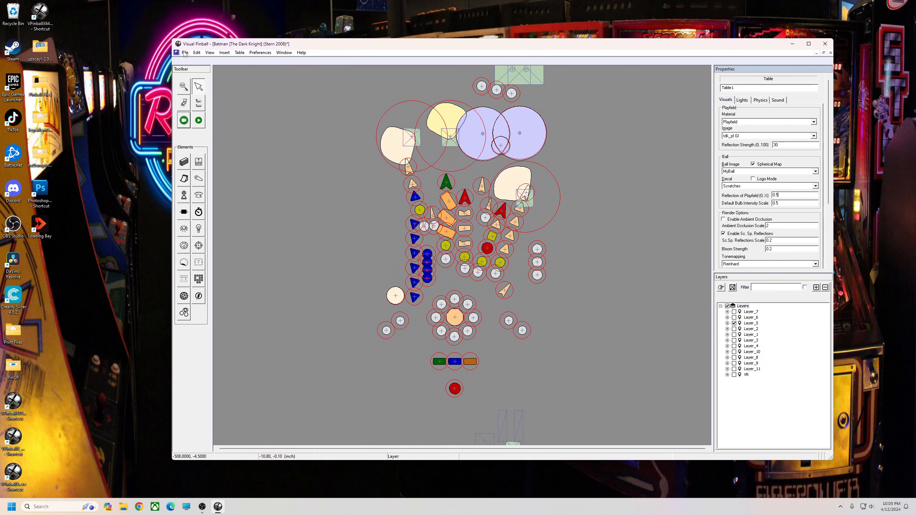
click(265, 186)
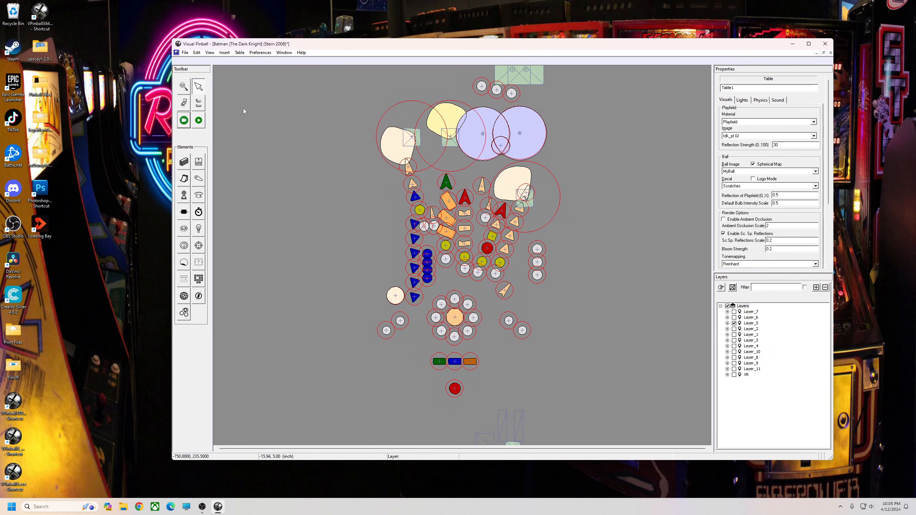
click(185, 52)
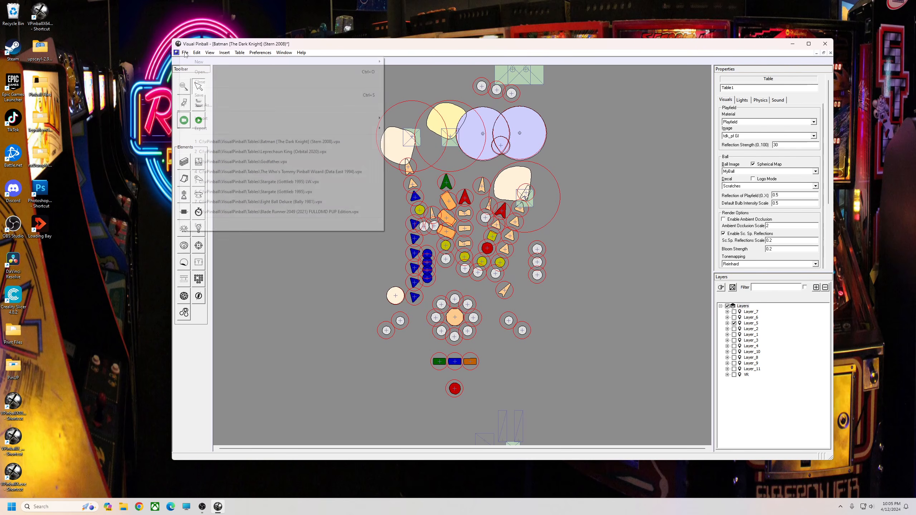
click(199, 93)
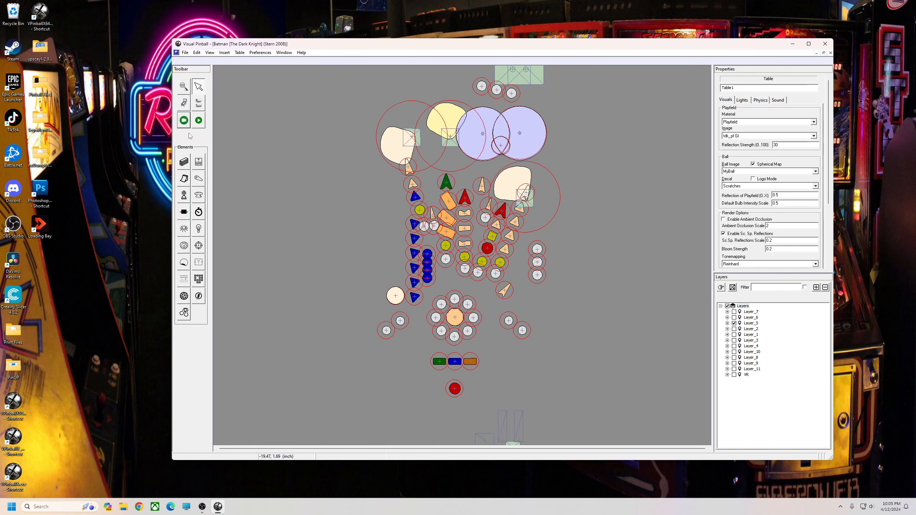
Play the saved Batman table to inspect the adjusted lighting and ball, and end the game
click(198, 120)
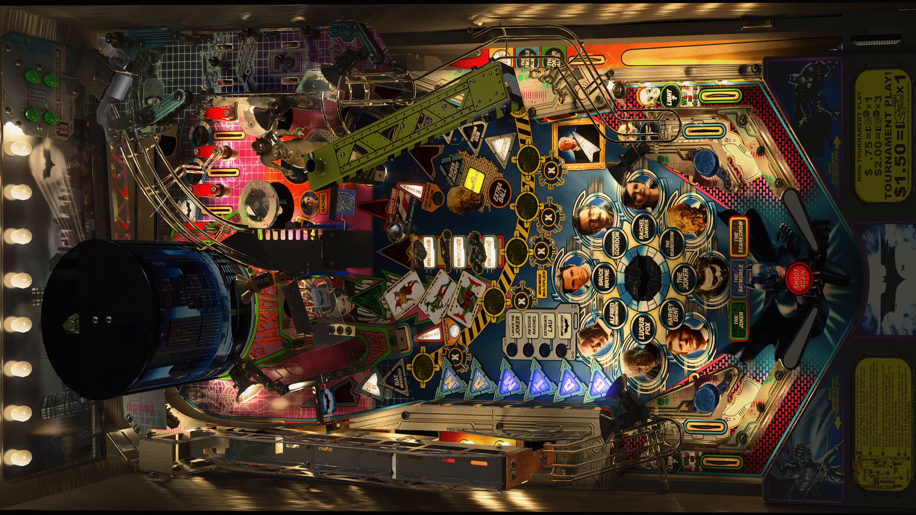
key(Shift_L)
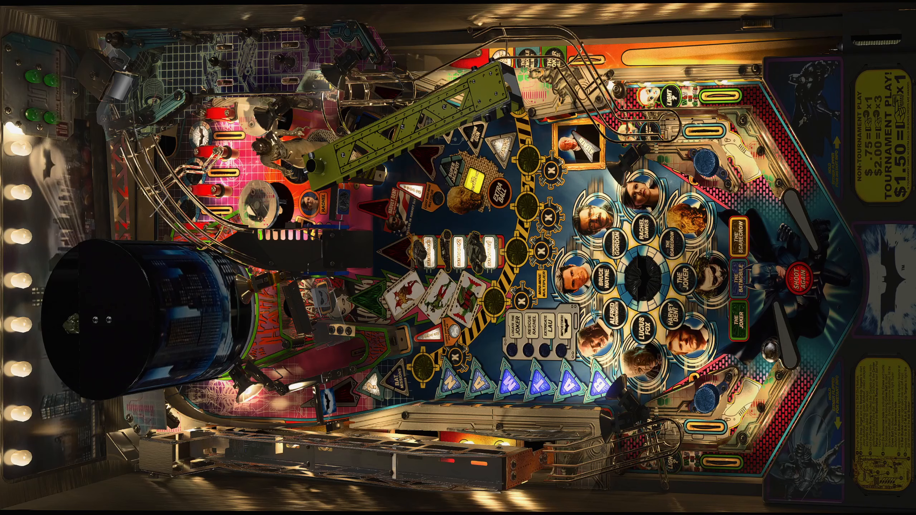
key(Shift_L)
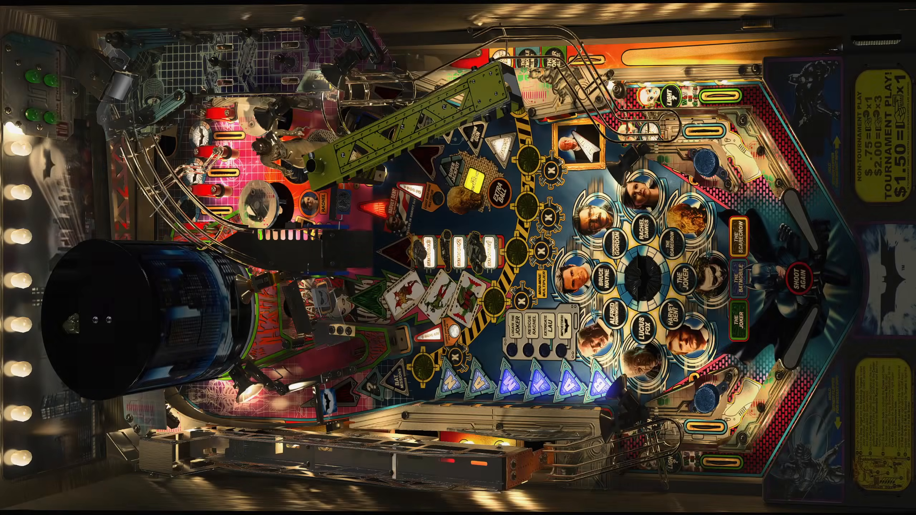
key(q)
Close Visual Pinball and launch it again
click(825, 44)
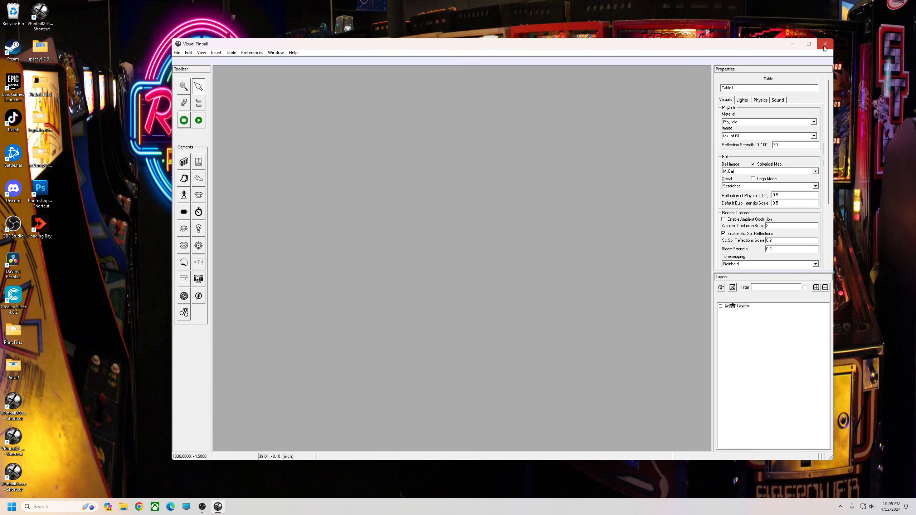
double_click(40, 13)
Try to open the recent table The Who's Tommy Pinball Wizard (Data East 1994).vpx
click(177, 52)
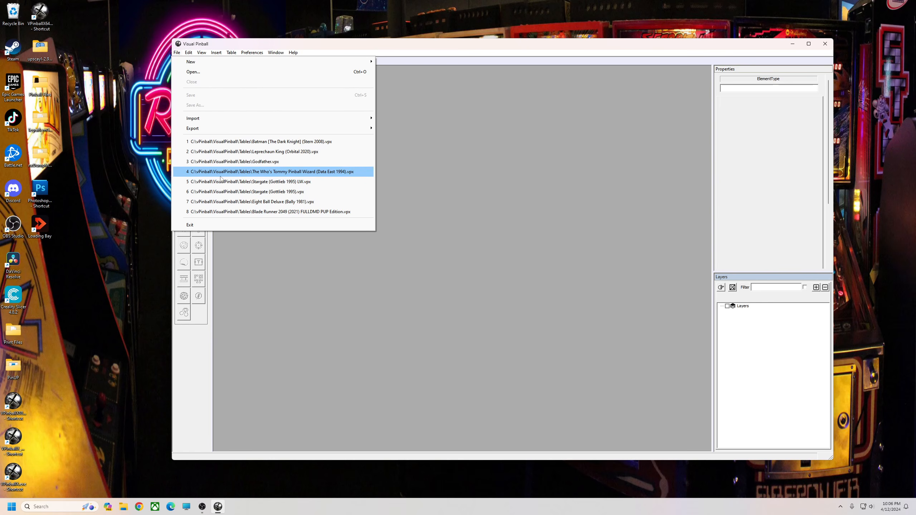
click(221, 174)
click(523, 236)
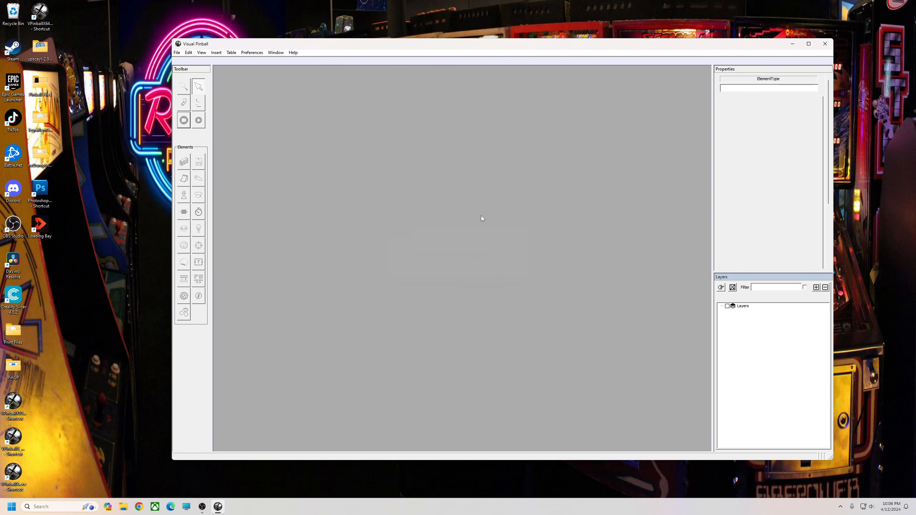
Open The Who's Tommy Pinball Wizard (Data East 1994) LW.vpx from the Tables folder
click(177, 52)
click(202, 71)
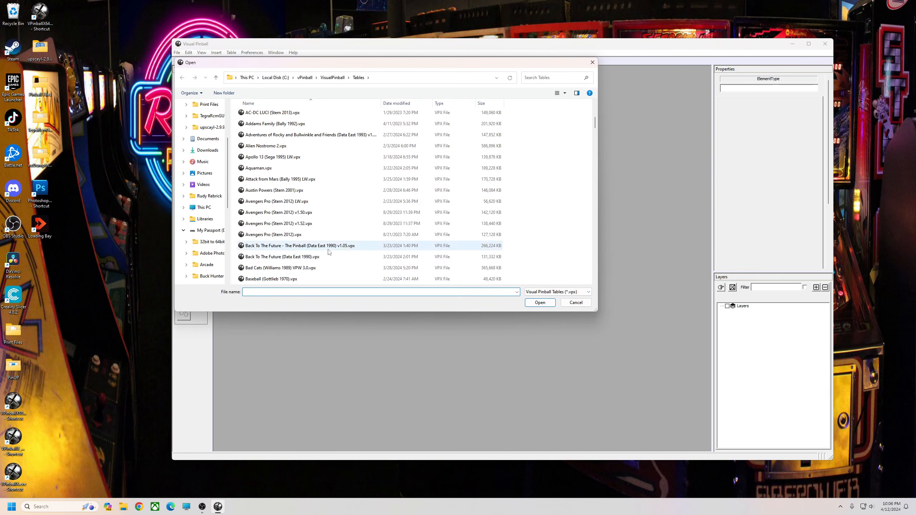
scroll(329, 252, down, 15)
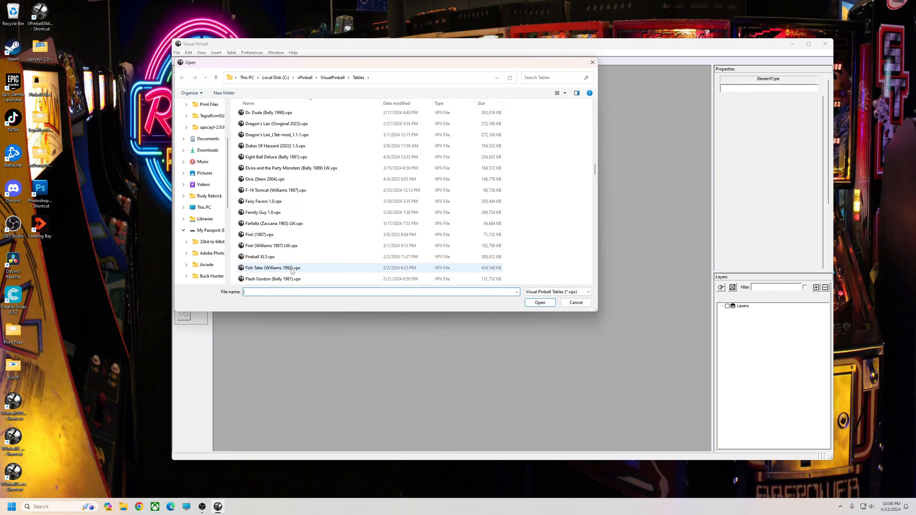
scroll(289, 270, down, 10)
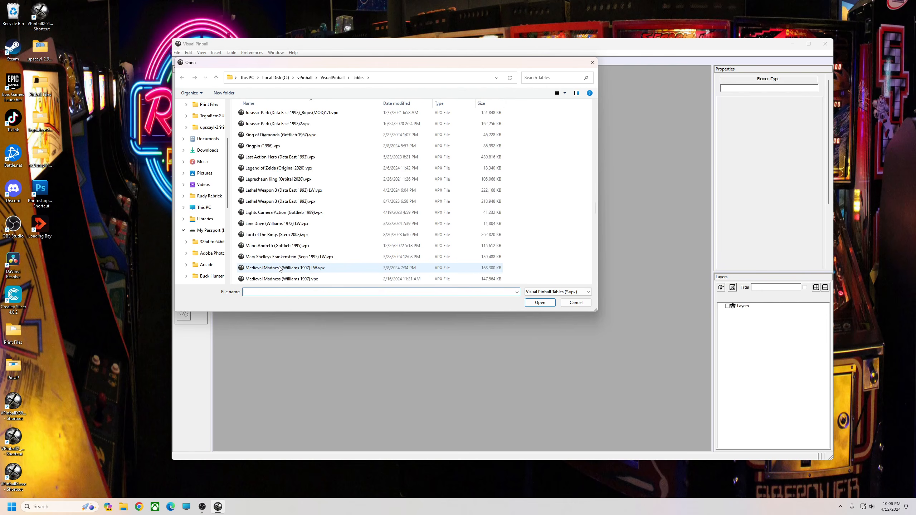
scroll(279, 269, down, 15)
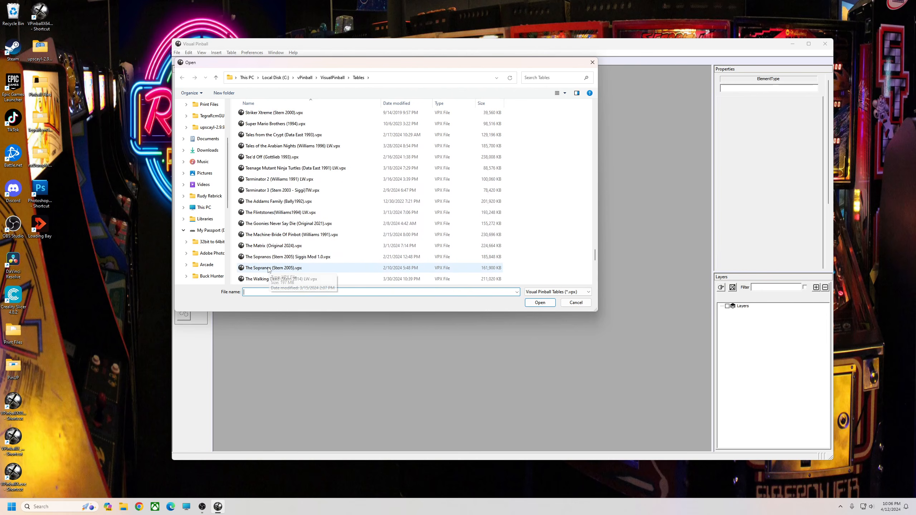
scroll(269, 270, down, 5)
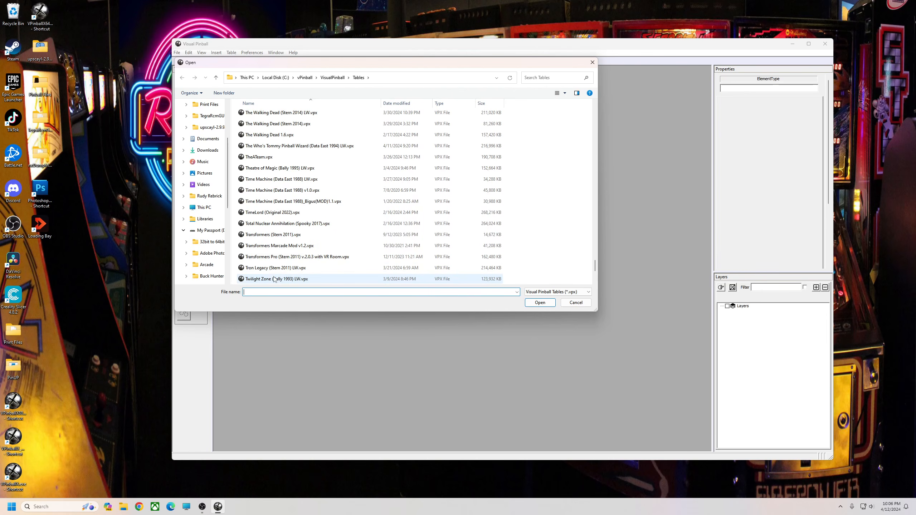
scroll(274, 279, down, 2)
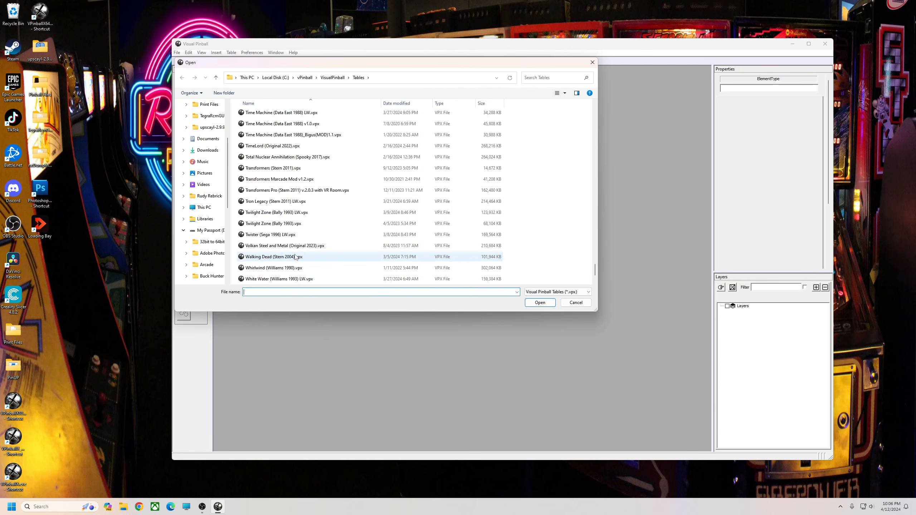
scroll(295, 257, down, 1)
scroll(292, 259, up, 10)
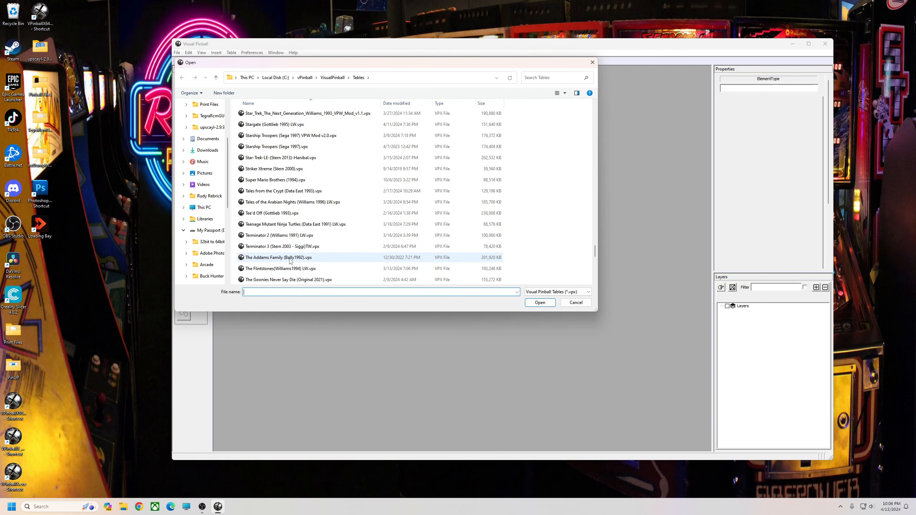
scroll(283, 255, down, 1)
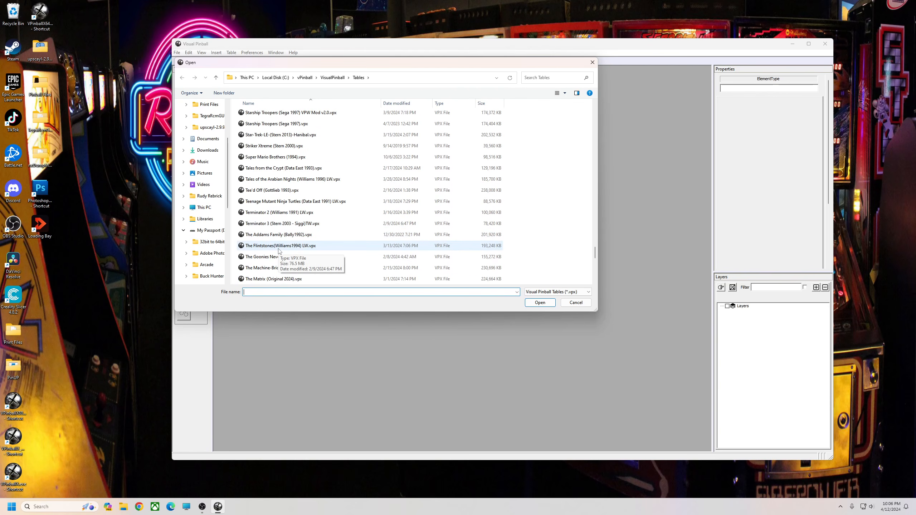
scroll(279, 251, down, 1)
scroll(292, 268, down, 1)
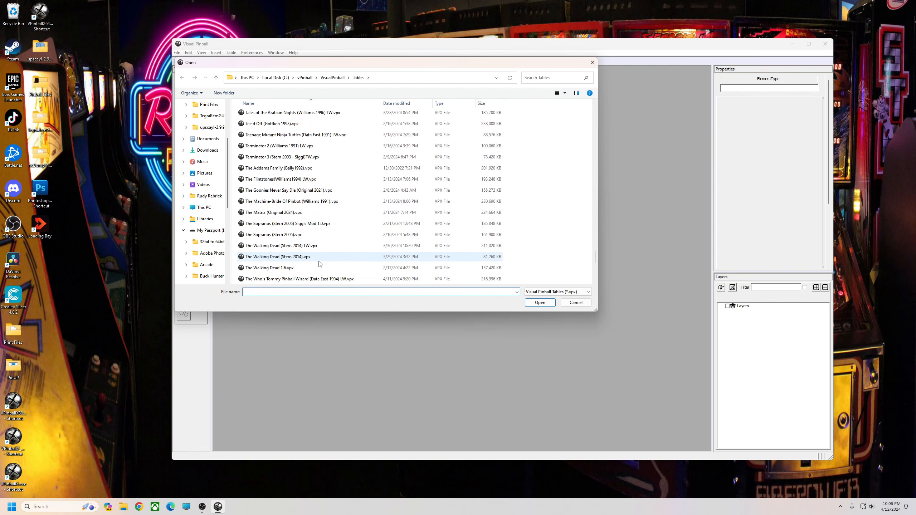
click(299, 279)
click(540, 303)
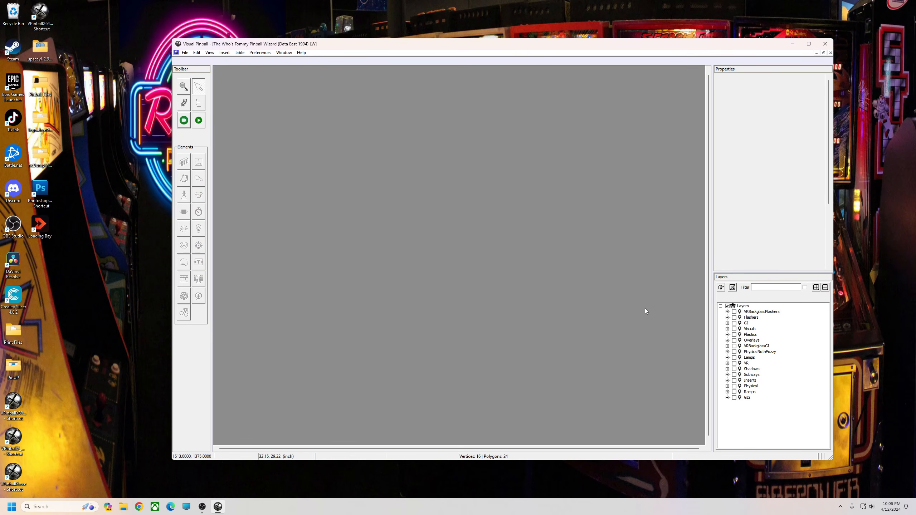
Play the Tommy table to inspect its current lighting, and return to the editor
click(197, 120)
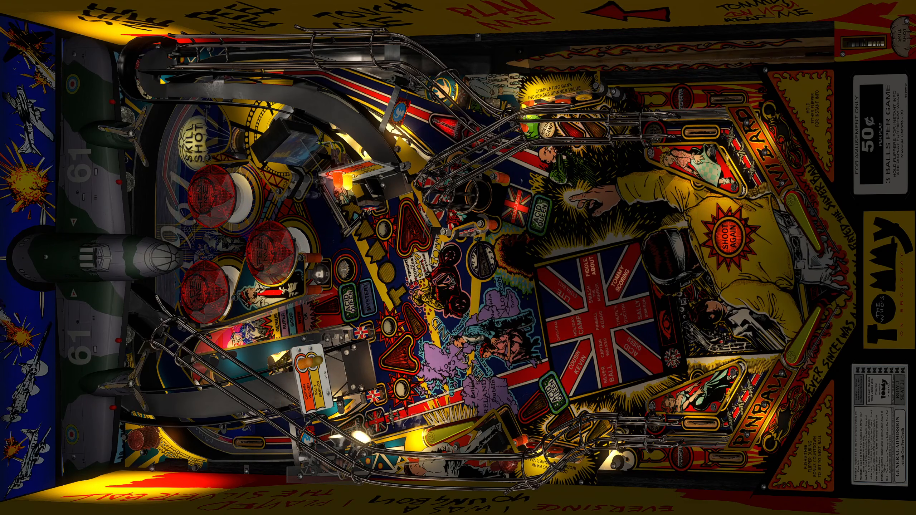
key(Escape)
key(q)
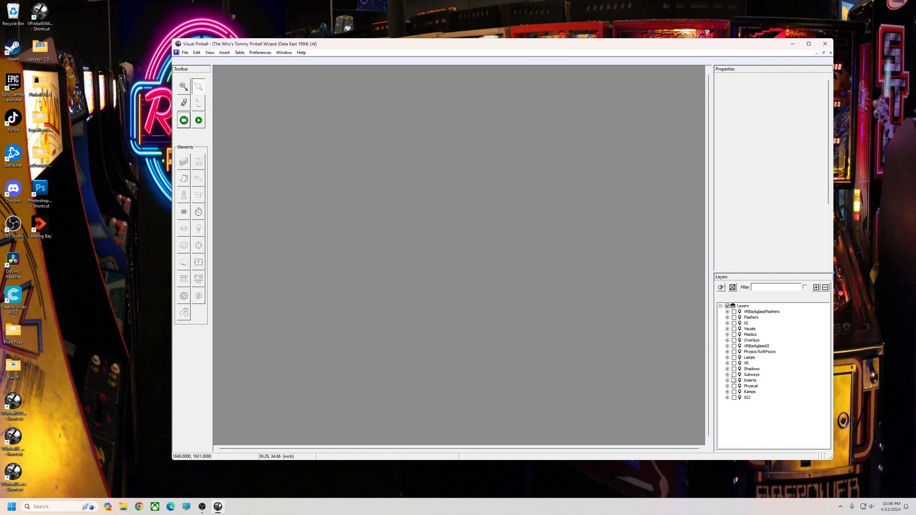
Look at the GI2 layer and hide it again, and show the GI layer's lights
click(734, 397)
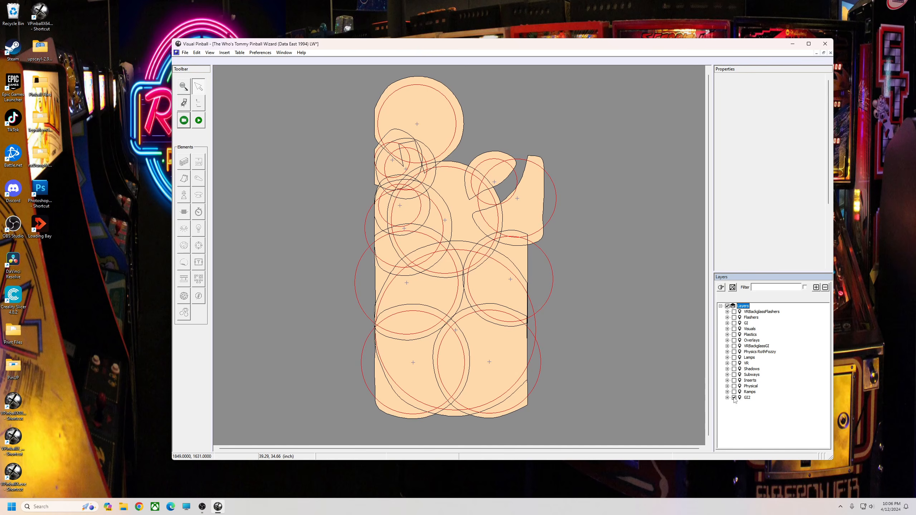
click(734, 397)
click(734, 323)
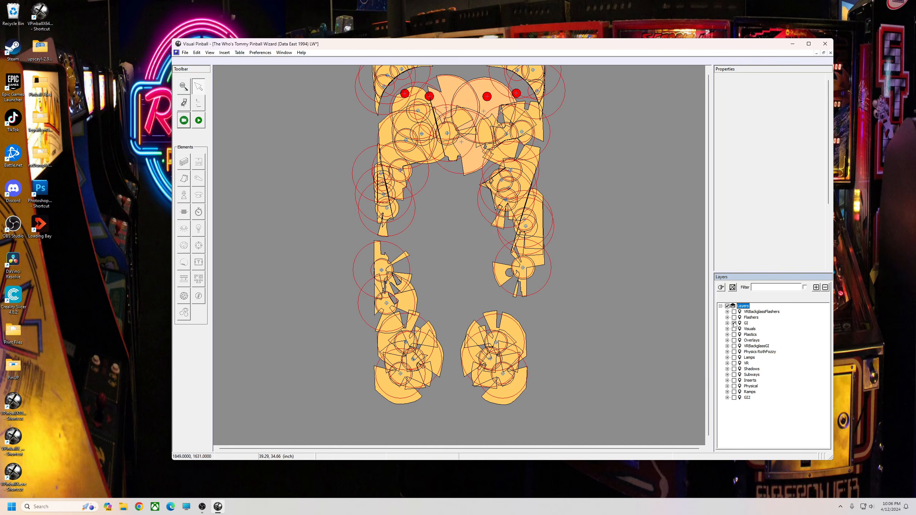
Unlock the Tommy table so that its GI lights can be selected and edited
click(513, 330)
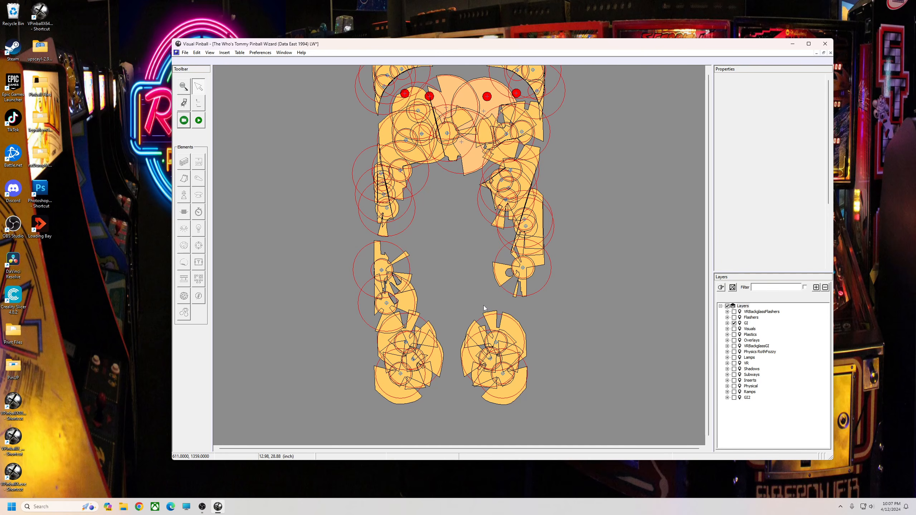
drag(480, 305, 537, 410)
click(239, 52)
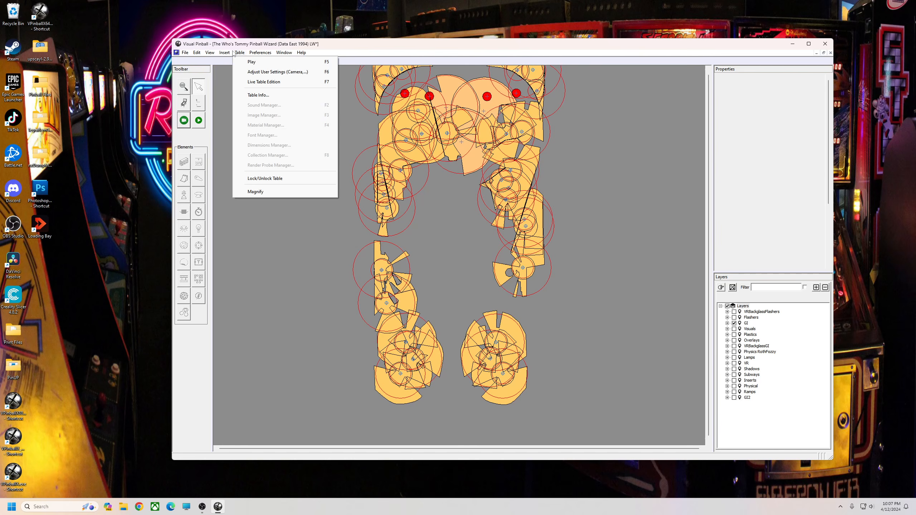
click(261, 179)
click(477, 284)
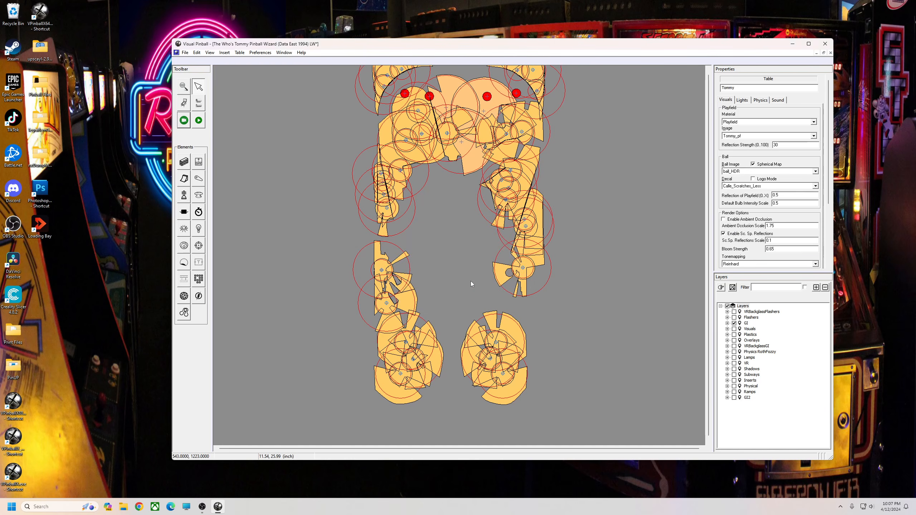
Select the cluster of GI lights at the playfield's lower right and set their intensity to 10
drag(449, 299, 552, 410)
click(578, 330)
click(514, 325)
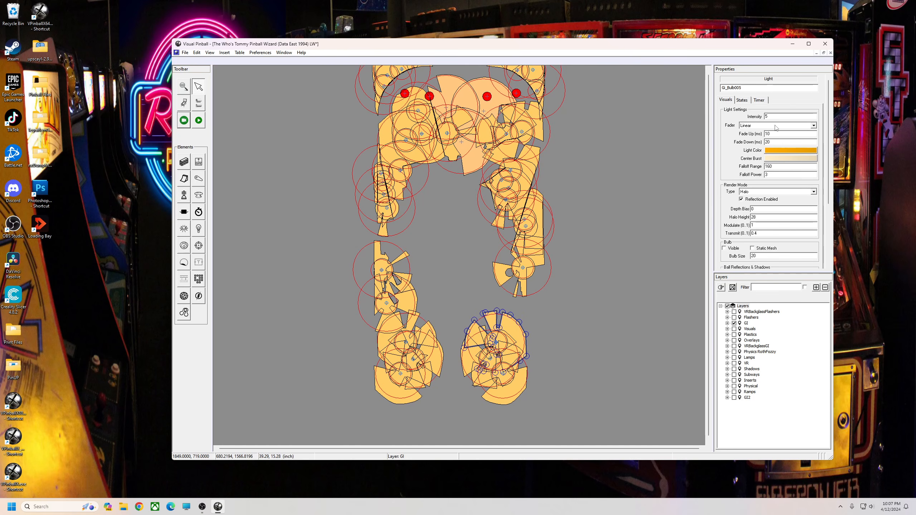
click(523, 376)
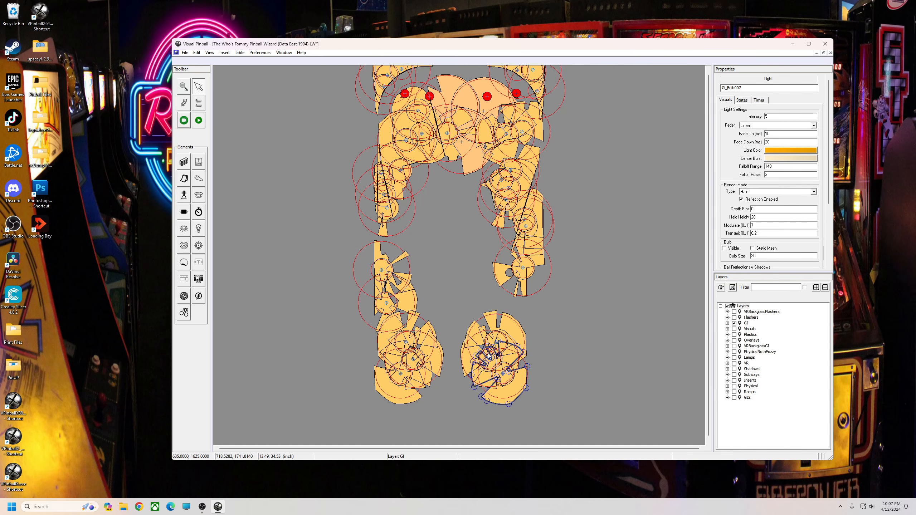
click(440, 289)
drag(439, 287, 558, 417)
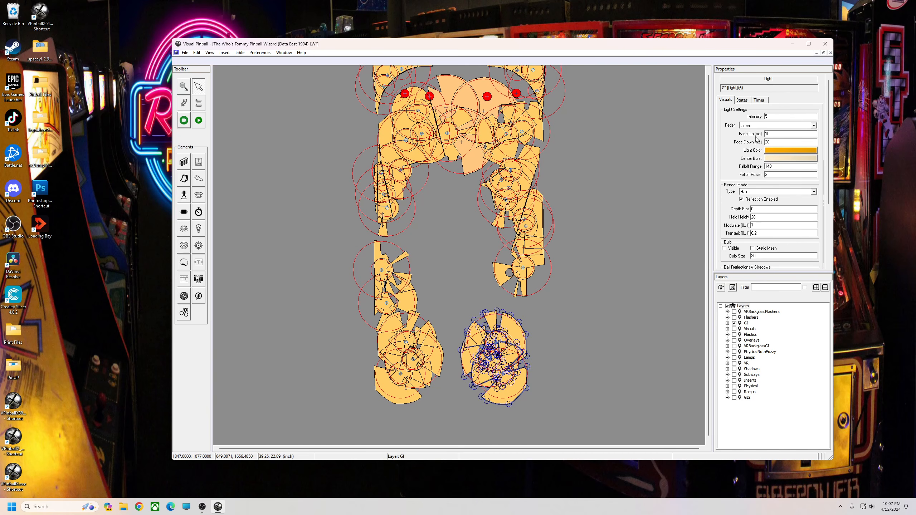
click(769, 116)
text(10)
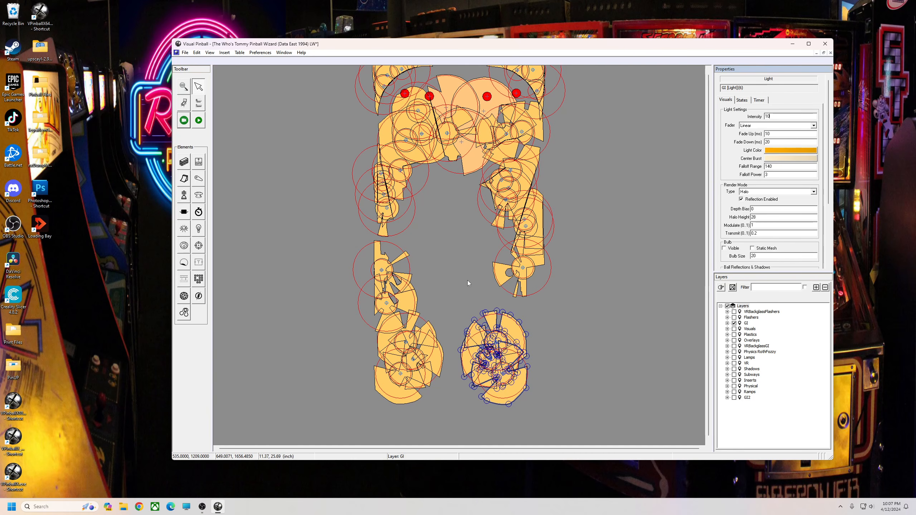
Play the Tommy table to check the lower-right GI lights at their new intensity, and return to the editor
click(199, 121)
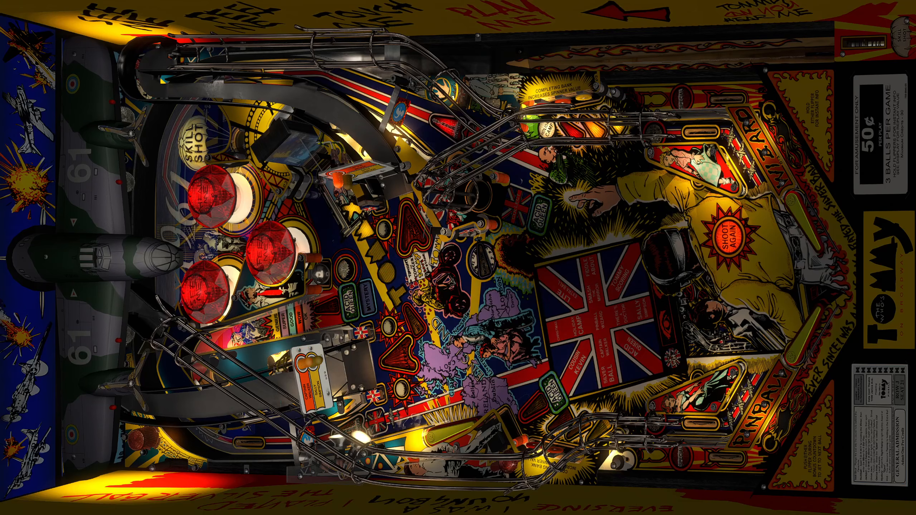
key(Escape)
key(Escape)
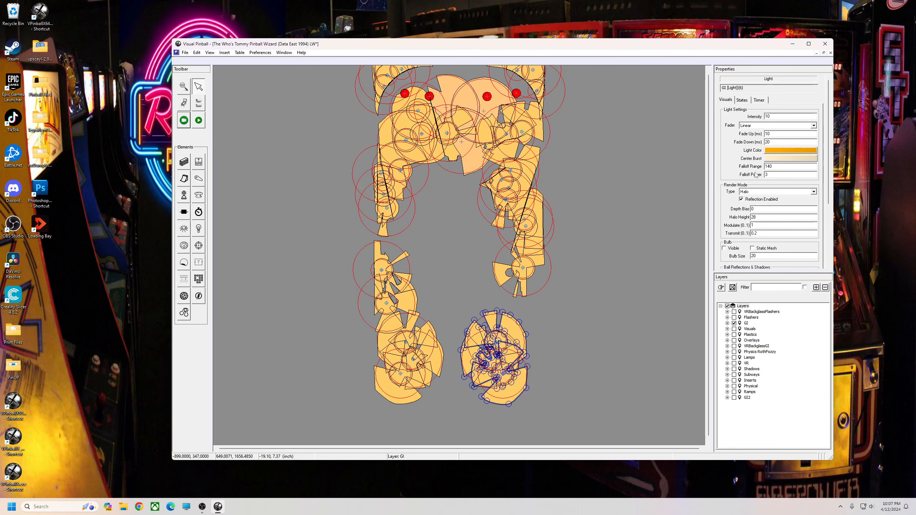
Set the intensity of the GI light cluster at the playfield's lower left to 15, and test-play the table to compare the lighting
click(581, 326)
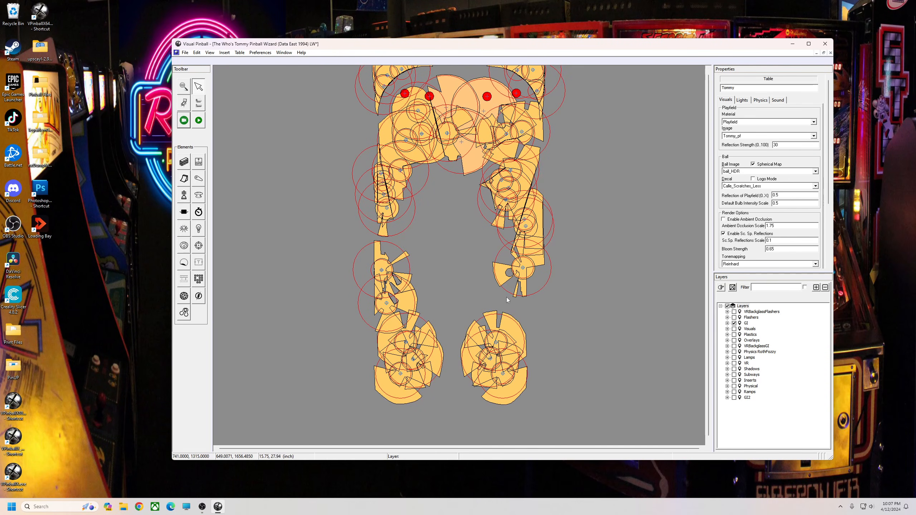
drag(453, 304, 344, 414)
double_click(766, 116)
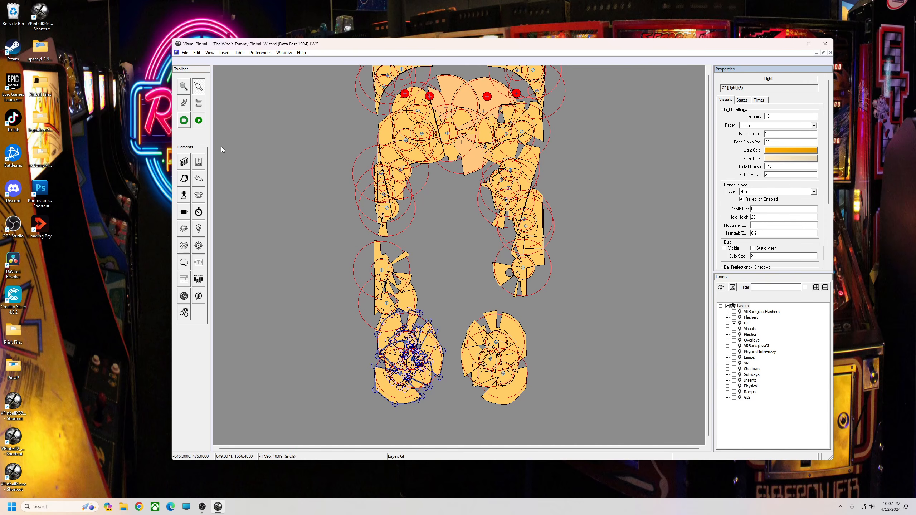
click(198, 121)
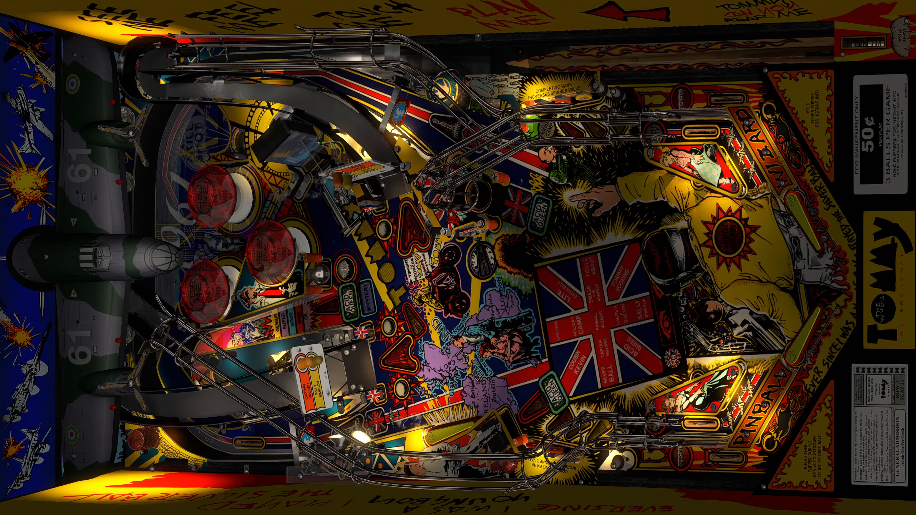
key(Escape)
click(457, 270)
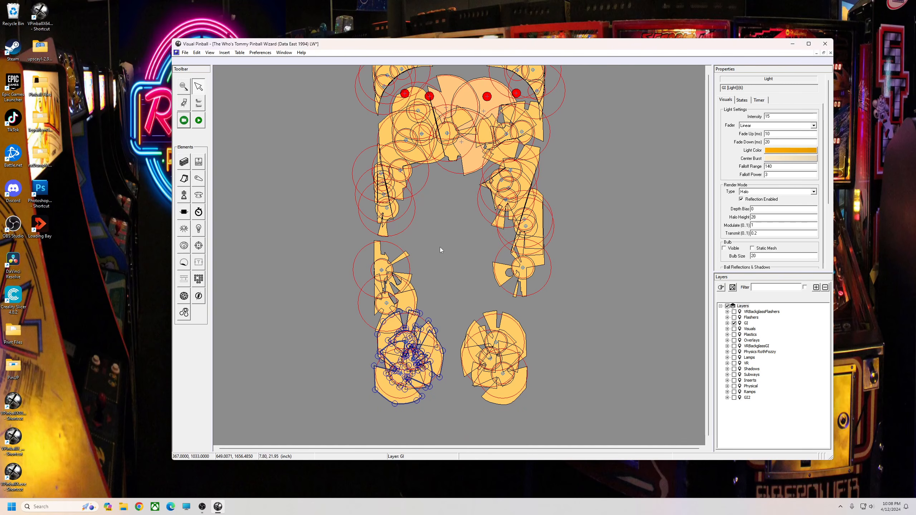
Select the group of GI lights just above the lower-left cluster and set their intensity to 10
click(406, 238)
drag(337, 238, 446, 335)
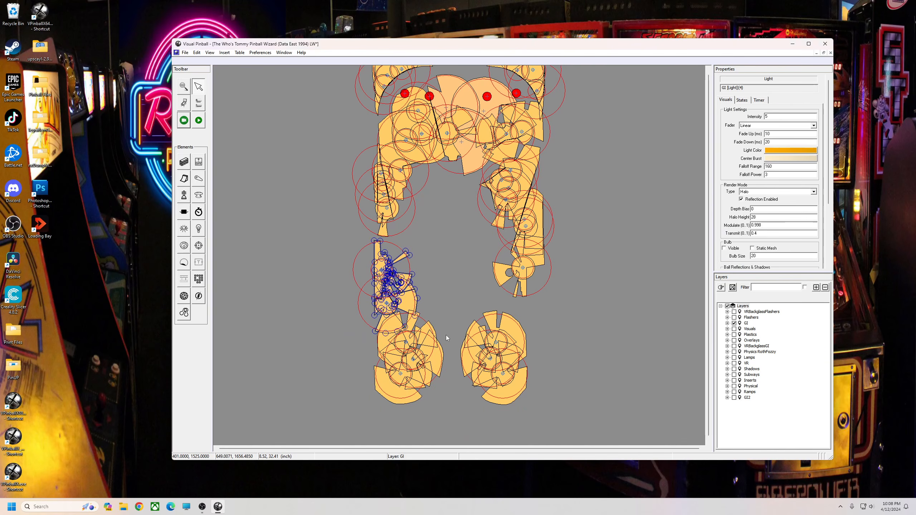
click(770, 117)
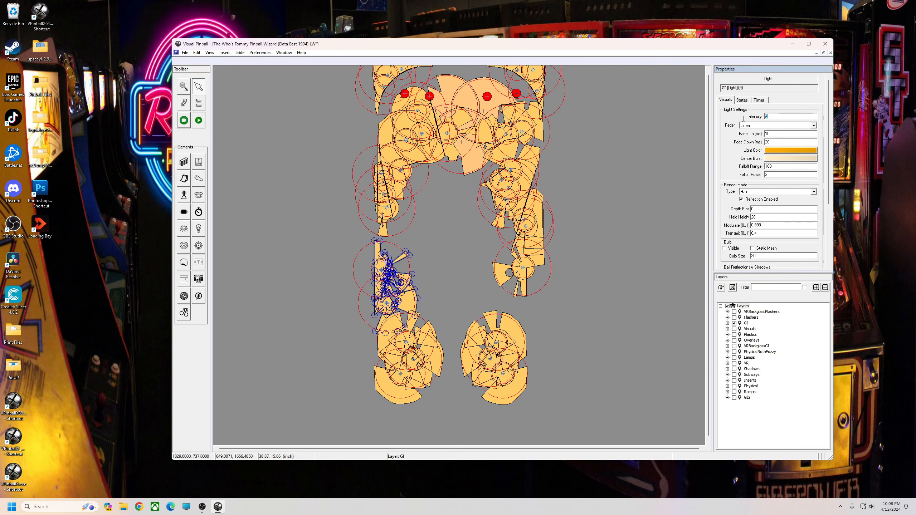
text(10)
click(420, 187)
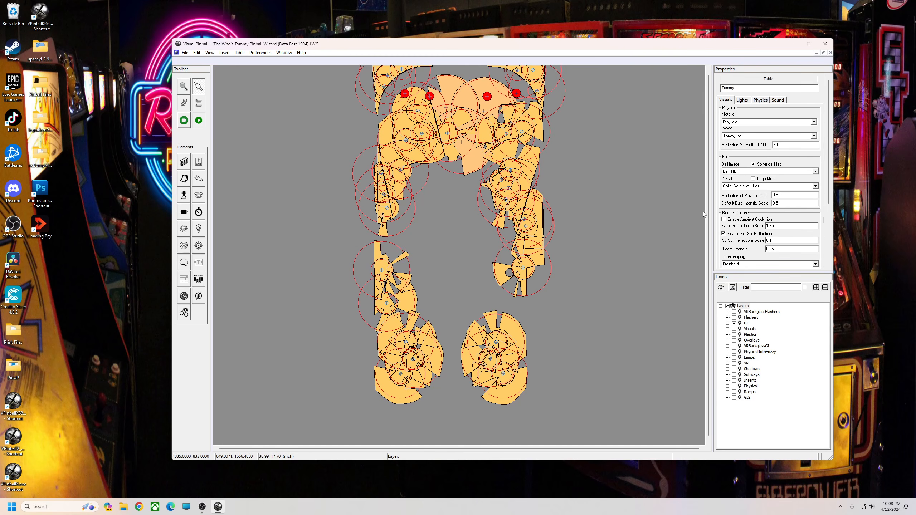
Inspect the intensity and falloff settings of Gi_Bulb022 on the playfield's right side, and test-play the table to check the lighting
click(511, 170)
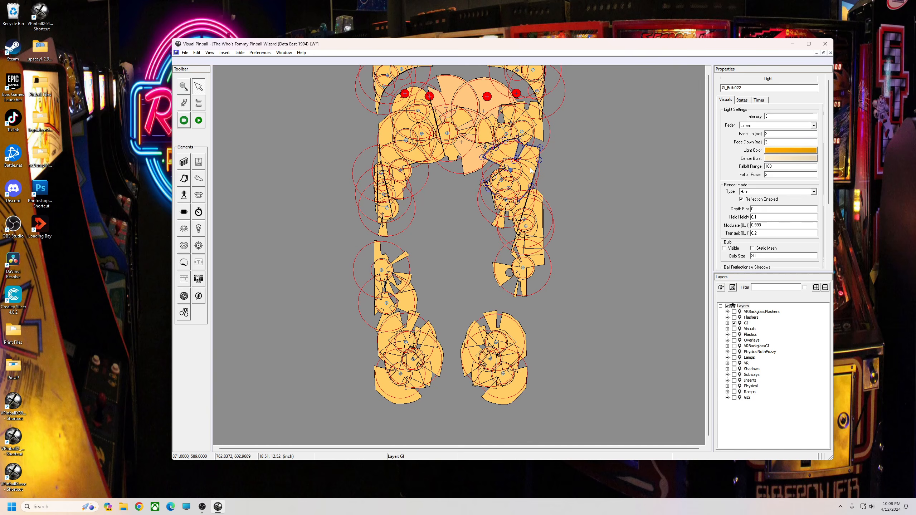
click(766, 116)
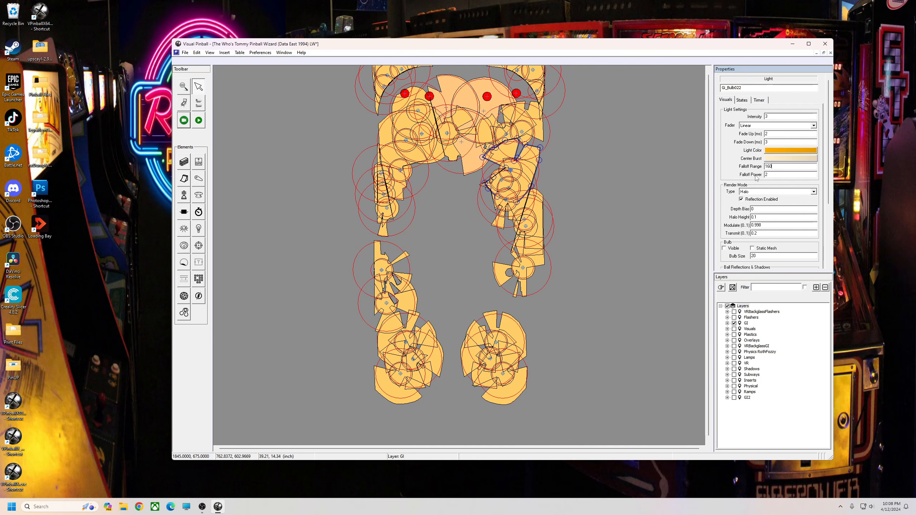
click(512, 298)
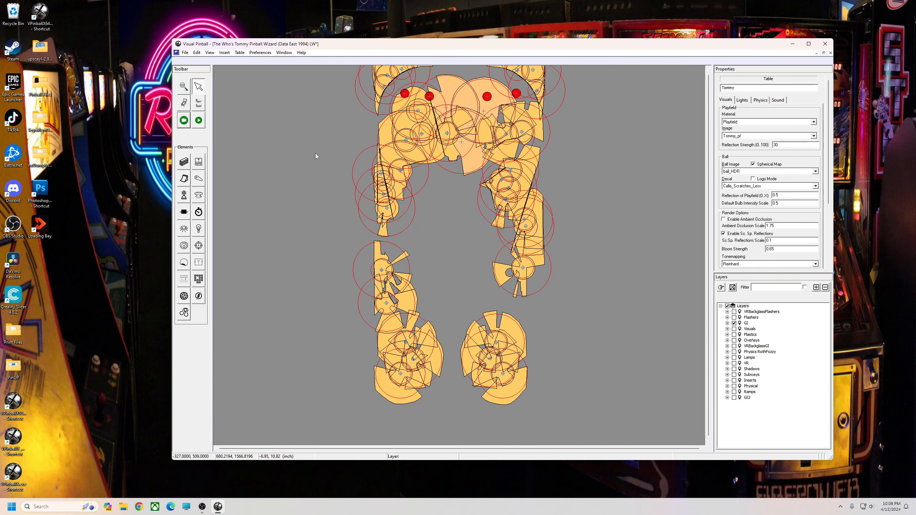
click(199, 121)
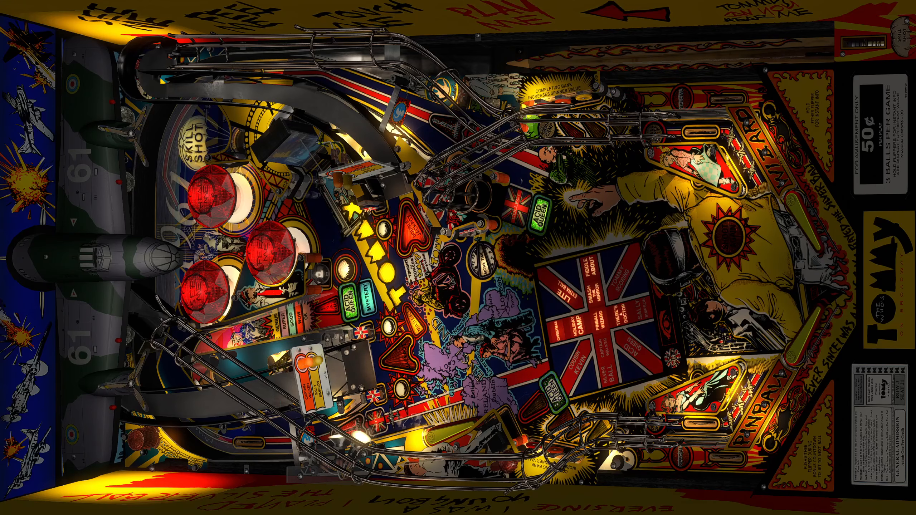
key(q)
key(q)
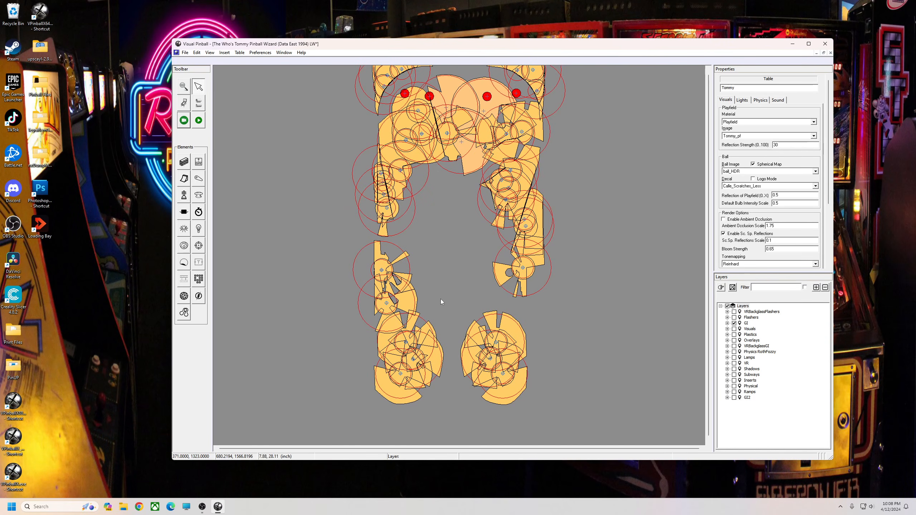
Set the falloff power of the GI light cluster at the playfield's lower right to 1 and launch the table to test it
drag(437, 297, 555, 412)
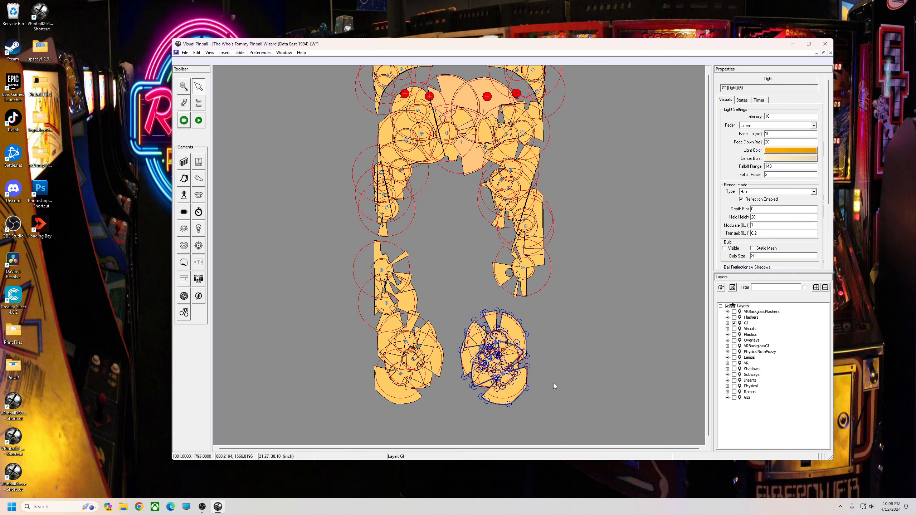
click(773, 175)
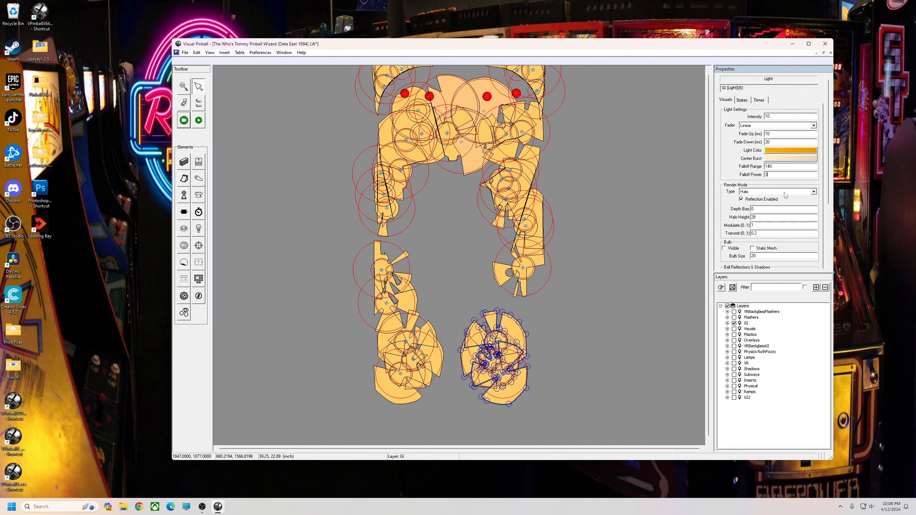
key(BackSpace)
text(1)
click(200, 122)
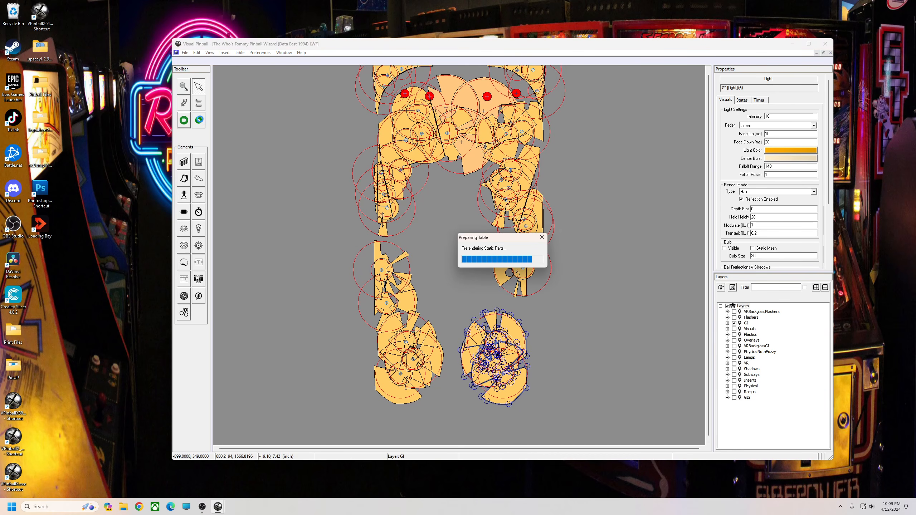